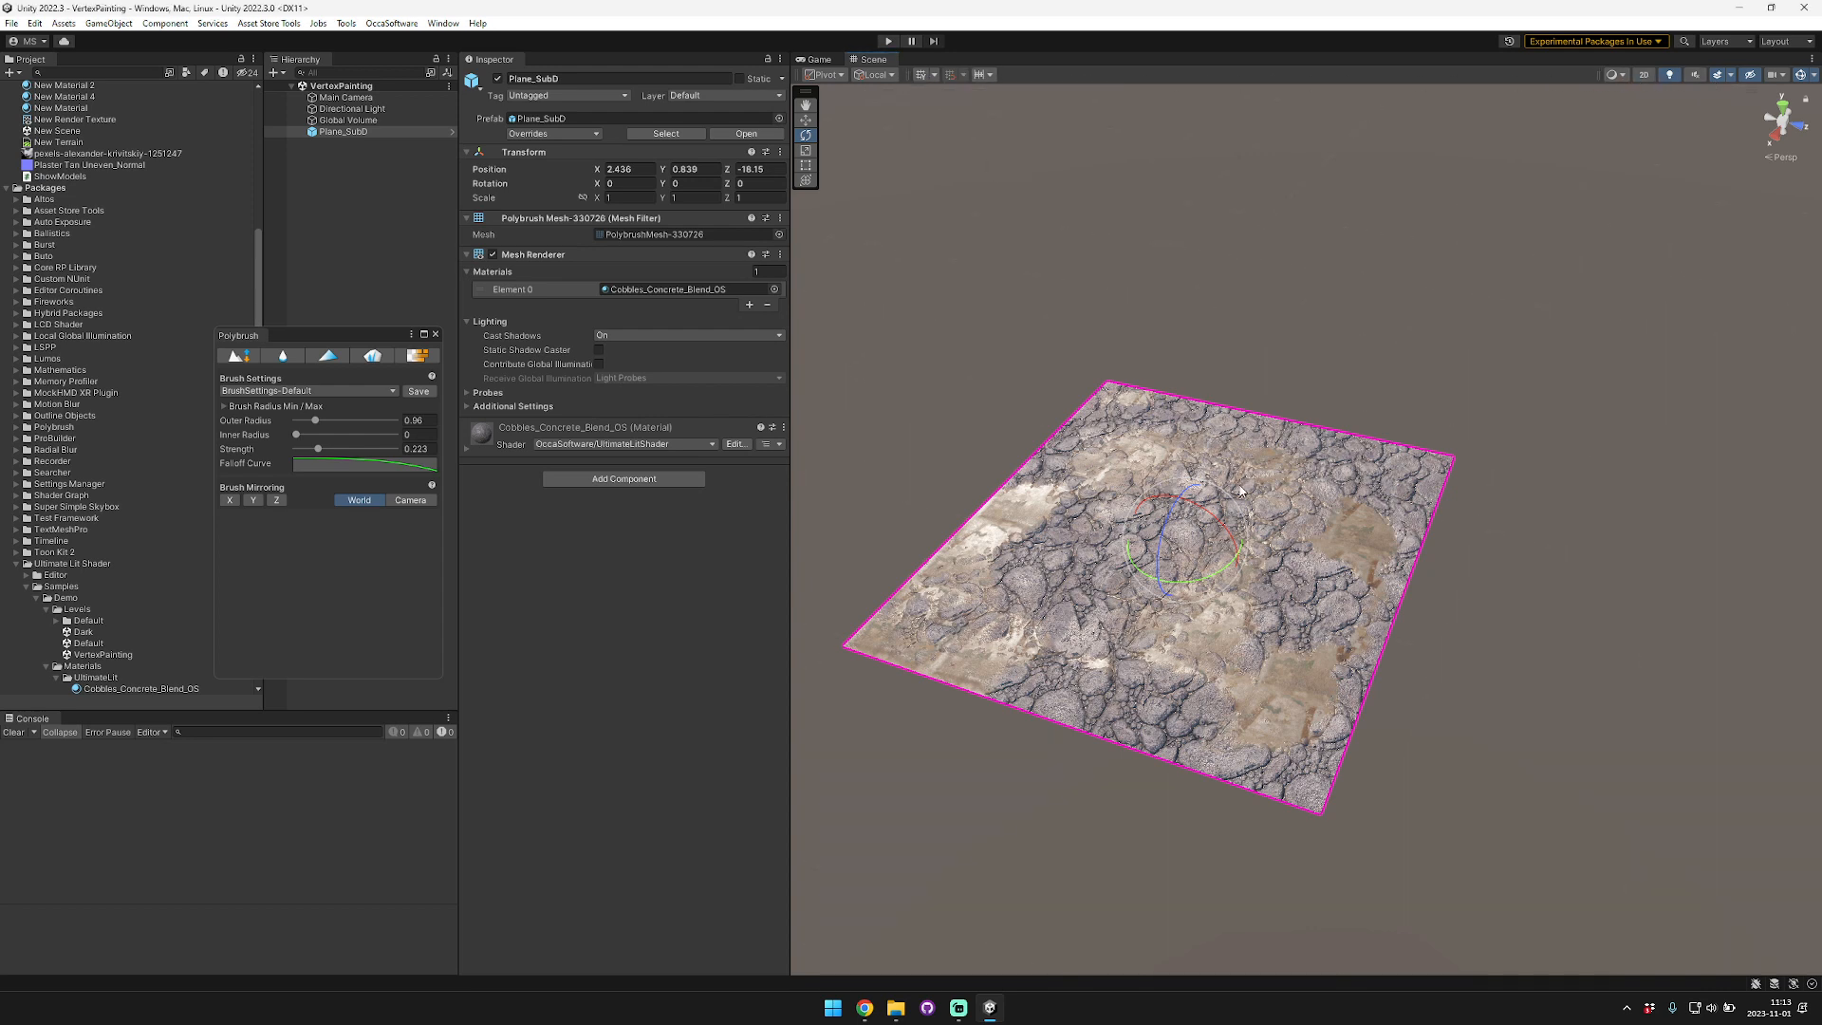
Step: Display the plane in Shaded Wireframe mode to examine its mesh subdivisions
left_click(1624, 77)
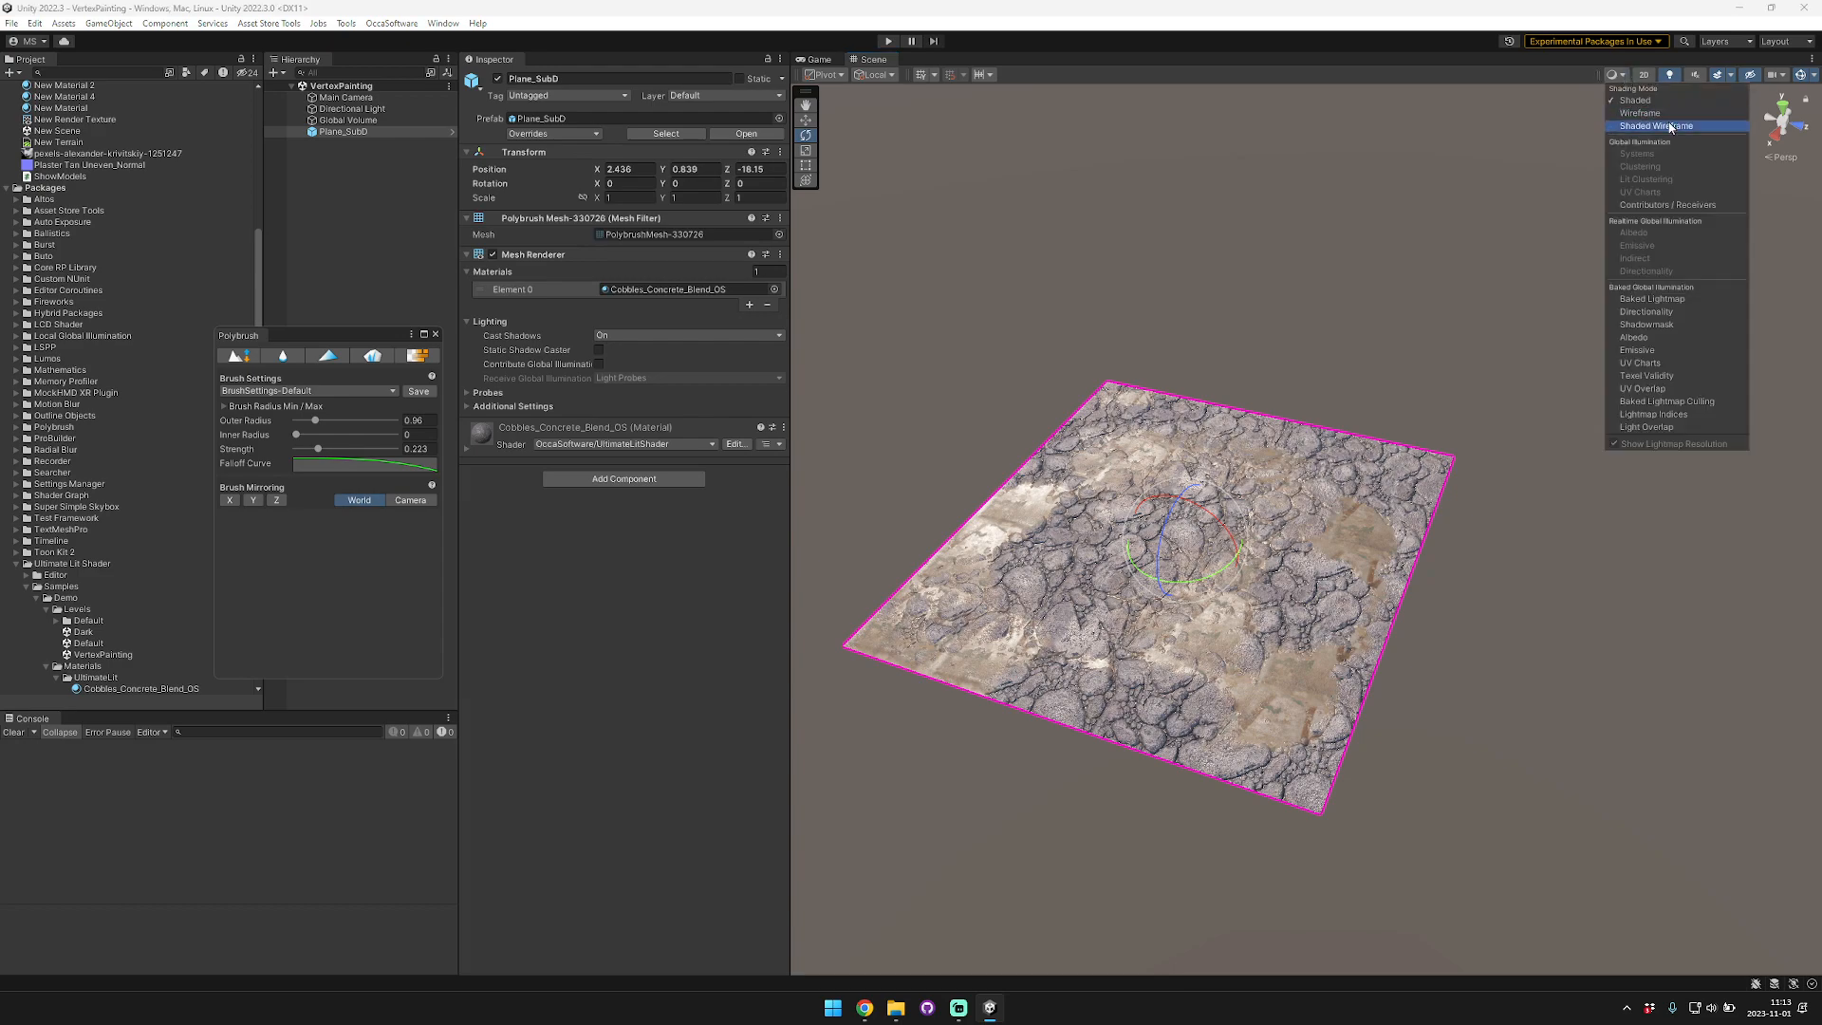
left_click(1672, 132)
right_click_drag(1273, 326, 1295, 329)
scroll(1300, 332, "down", 6)
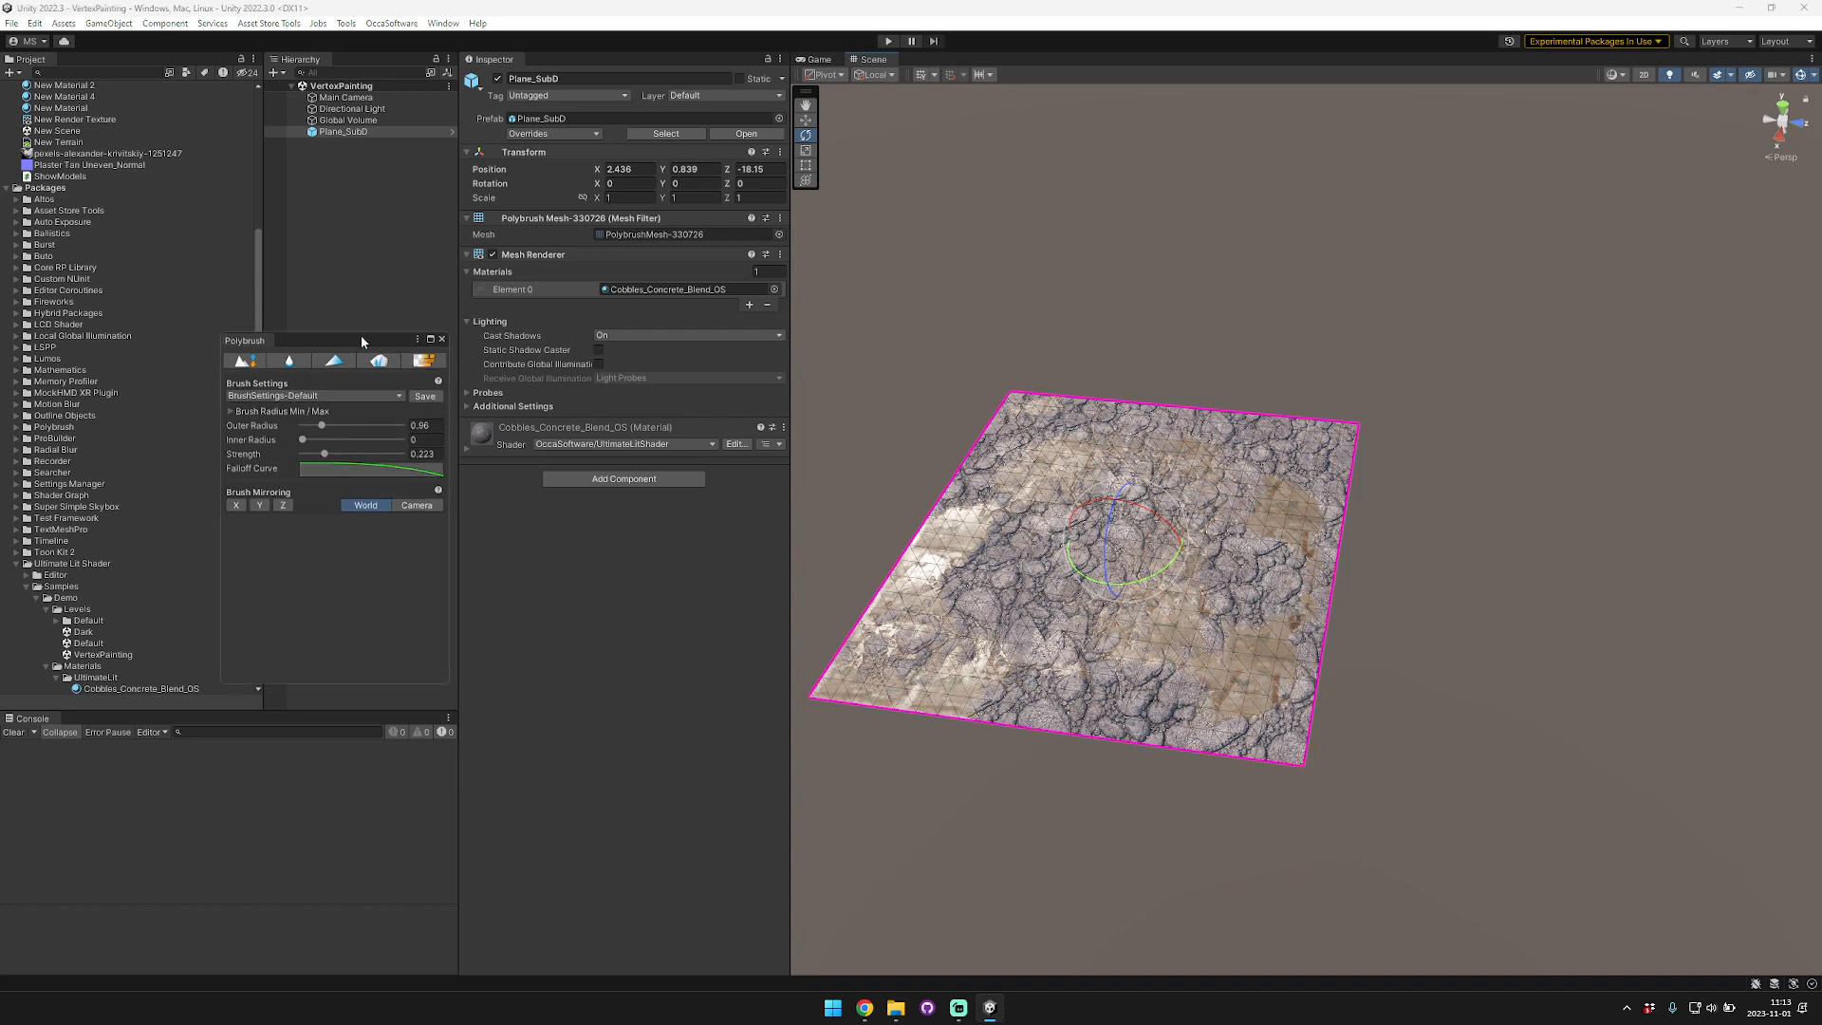
Step: Move the Polybrush window aside and expand the Shaders folder of the Ultimate Lit Shader package
left_click_drag(313, 335, 403, 417)
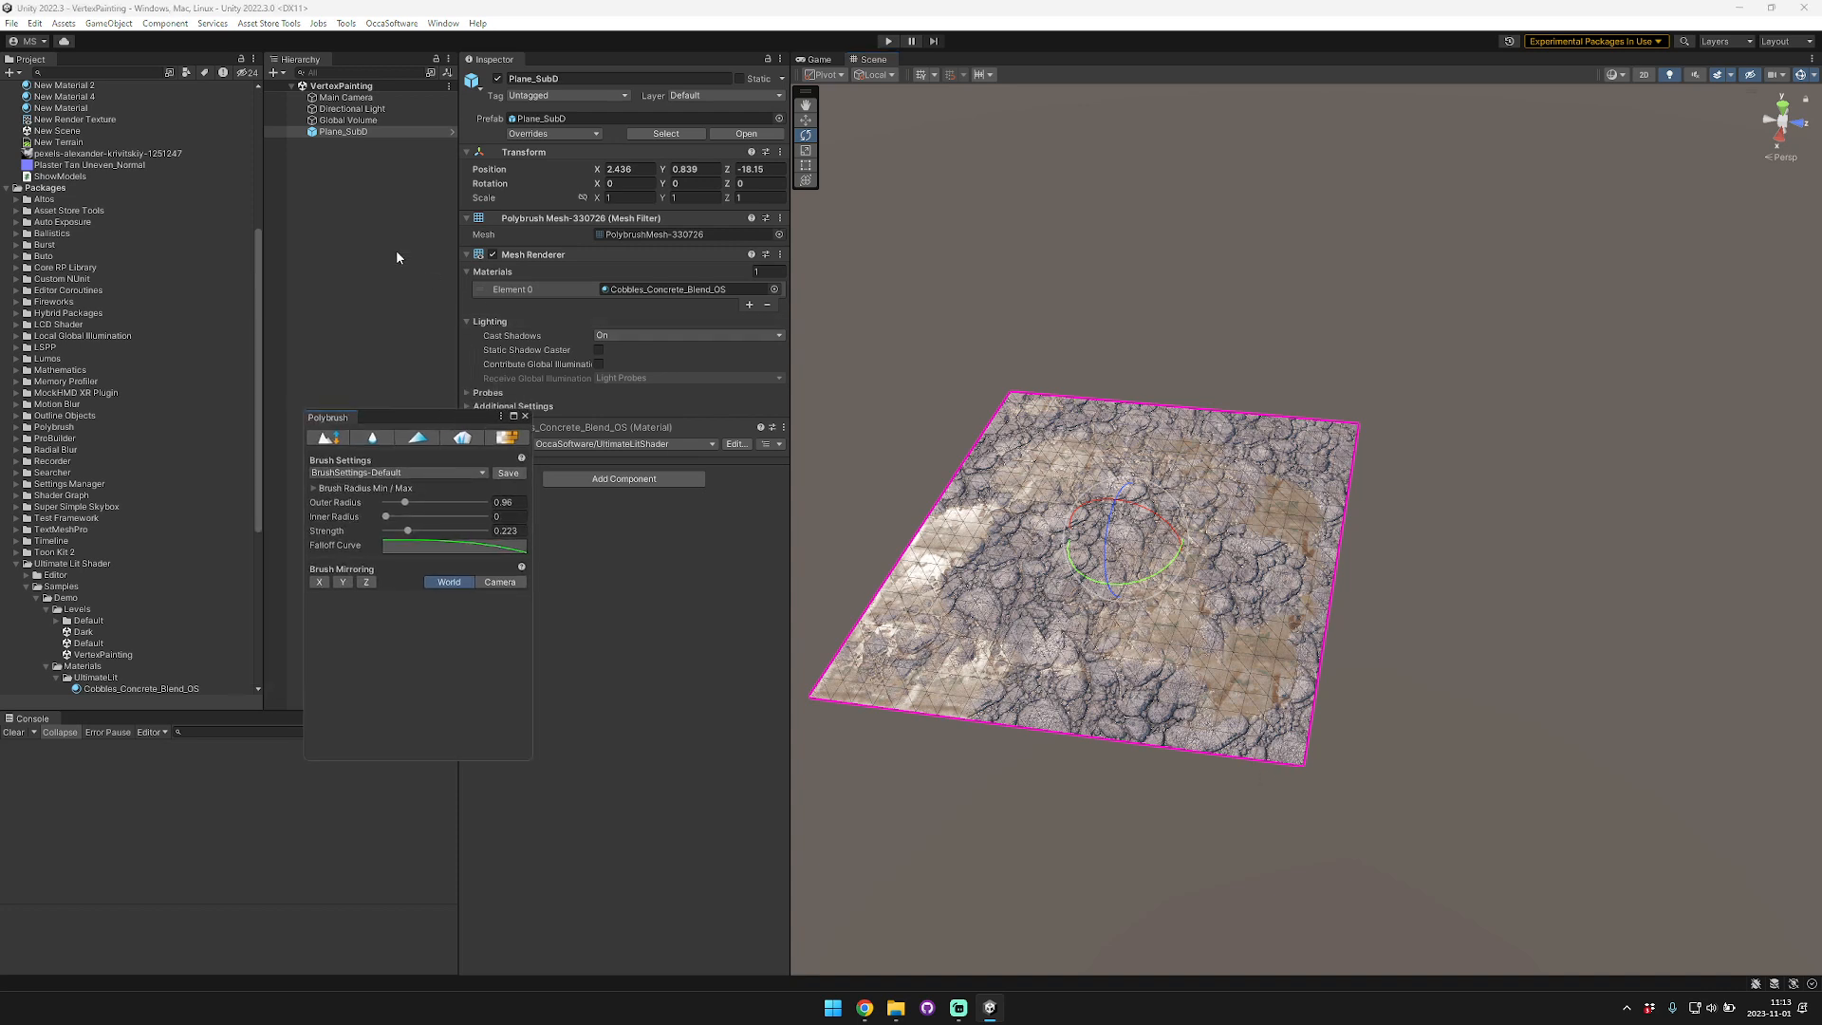
scroll(89, 597, "down", 8)
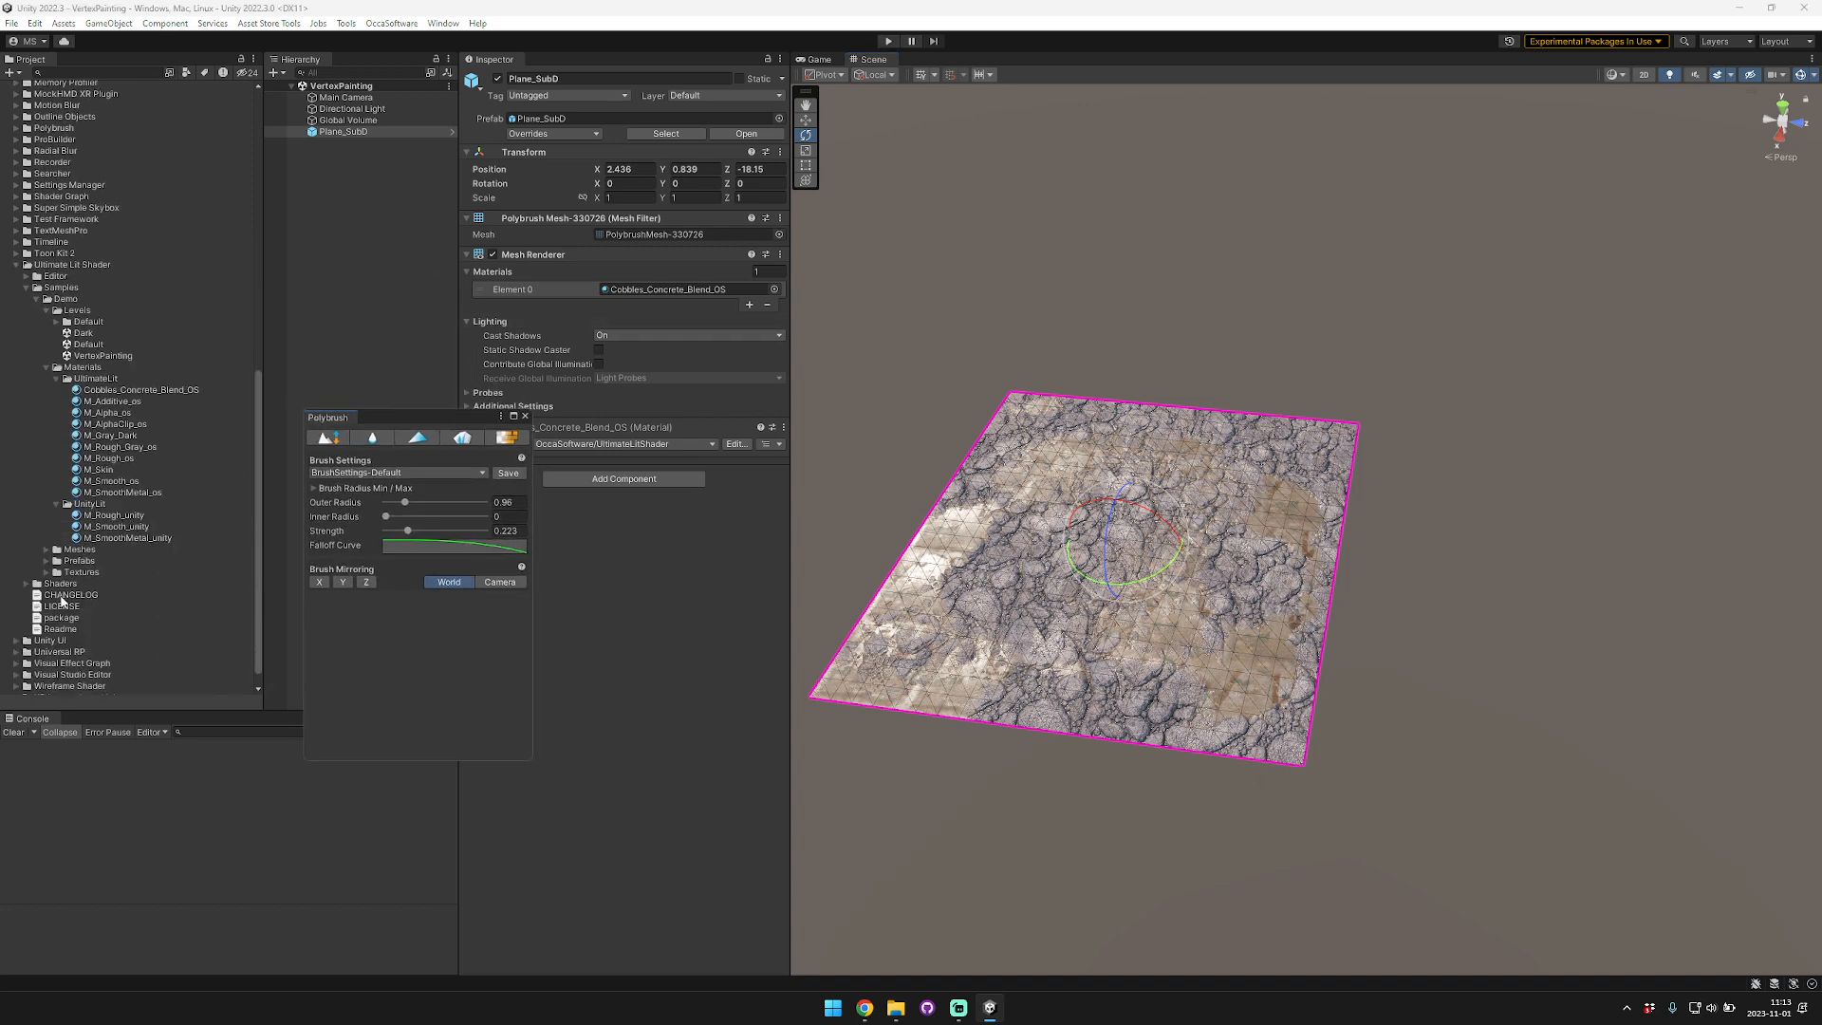
left_click(27, 584)
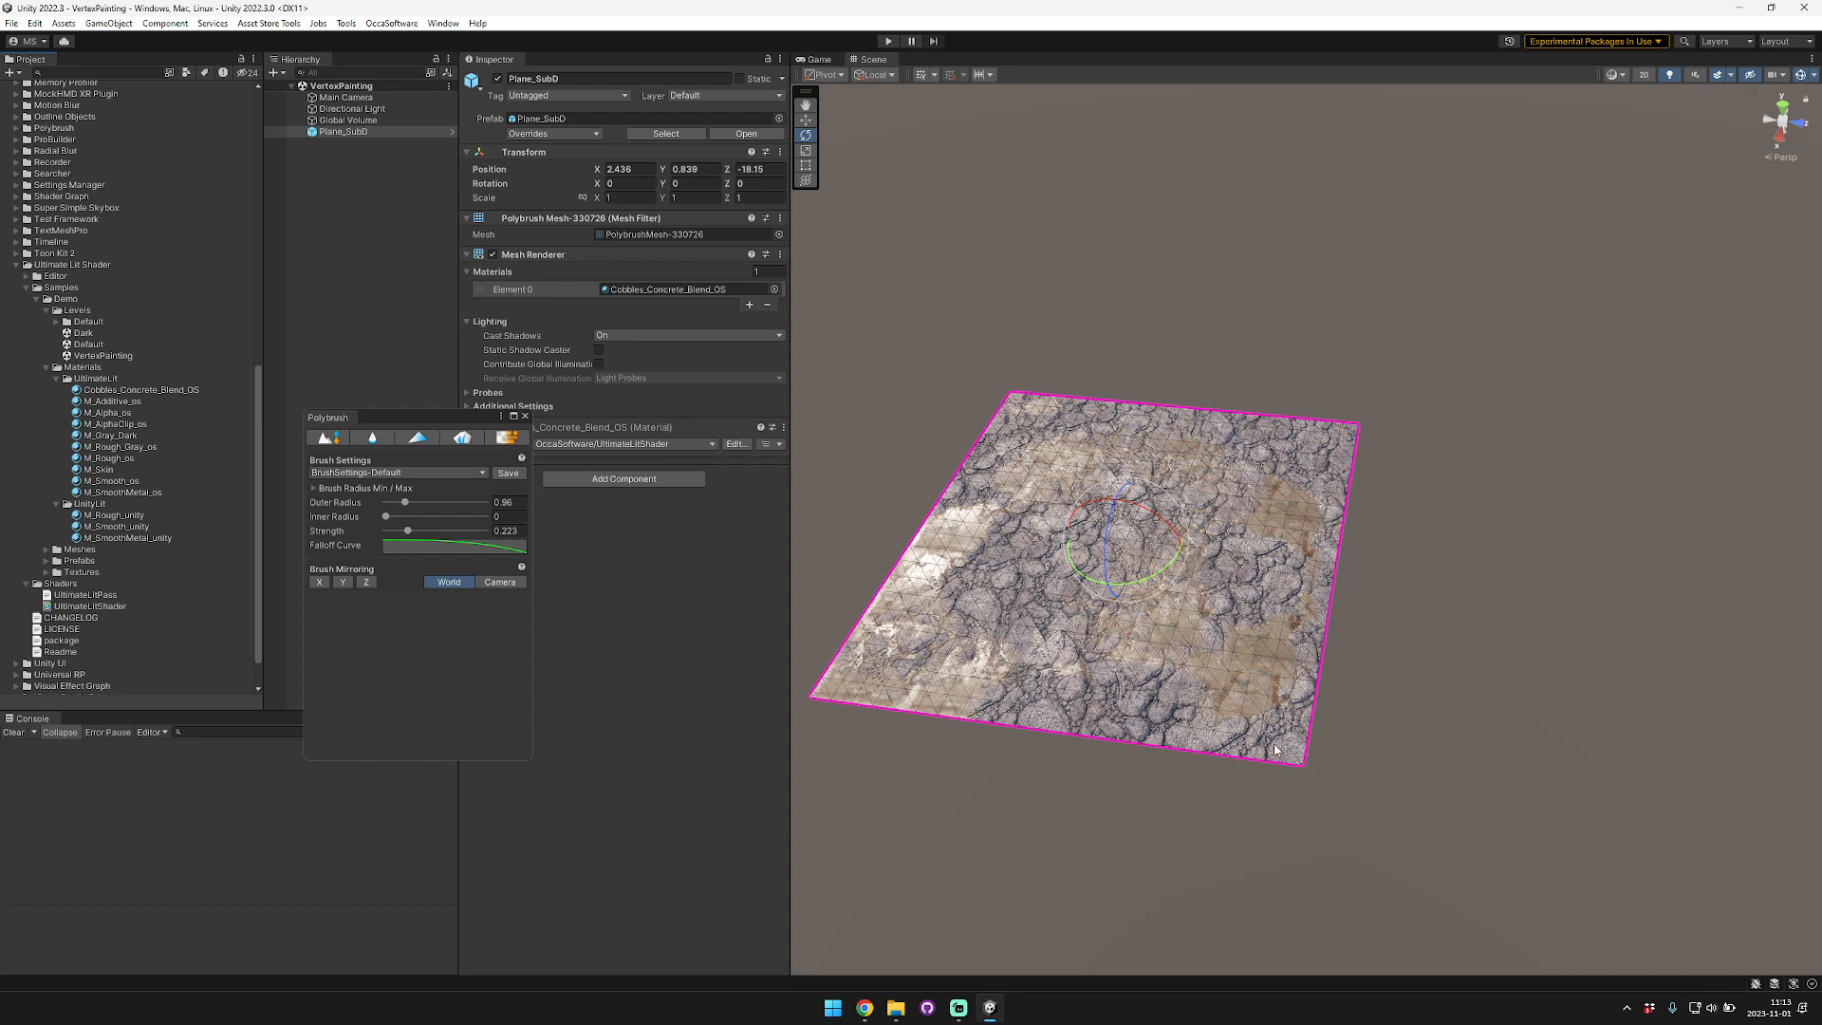
Step: Move the Polybrush window clear of the plane's component settings and return the scene view to Shaded mode
left_click_drag(412, 420, 577, 533)
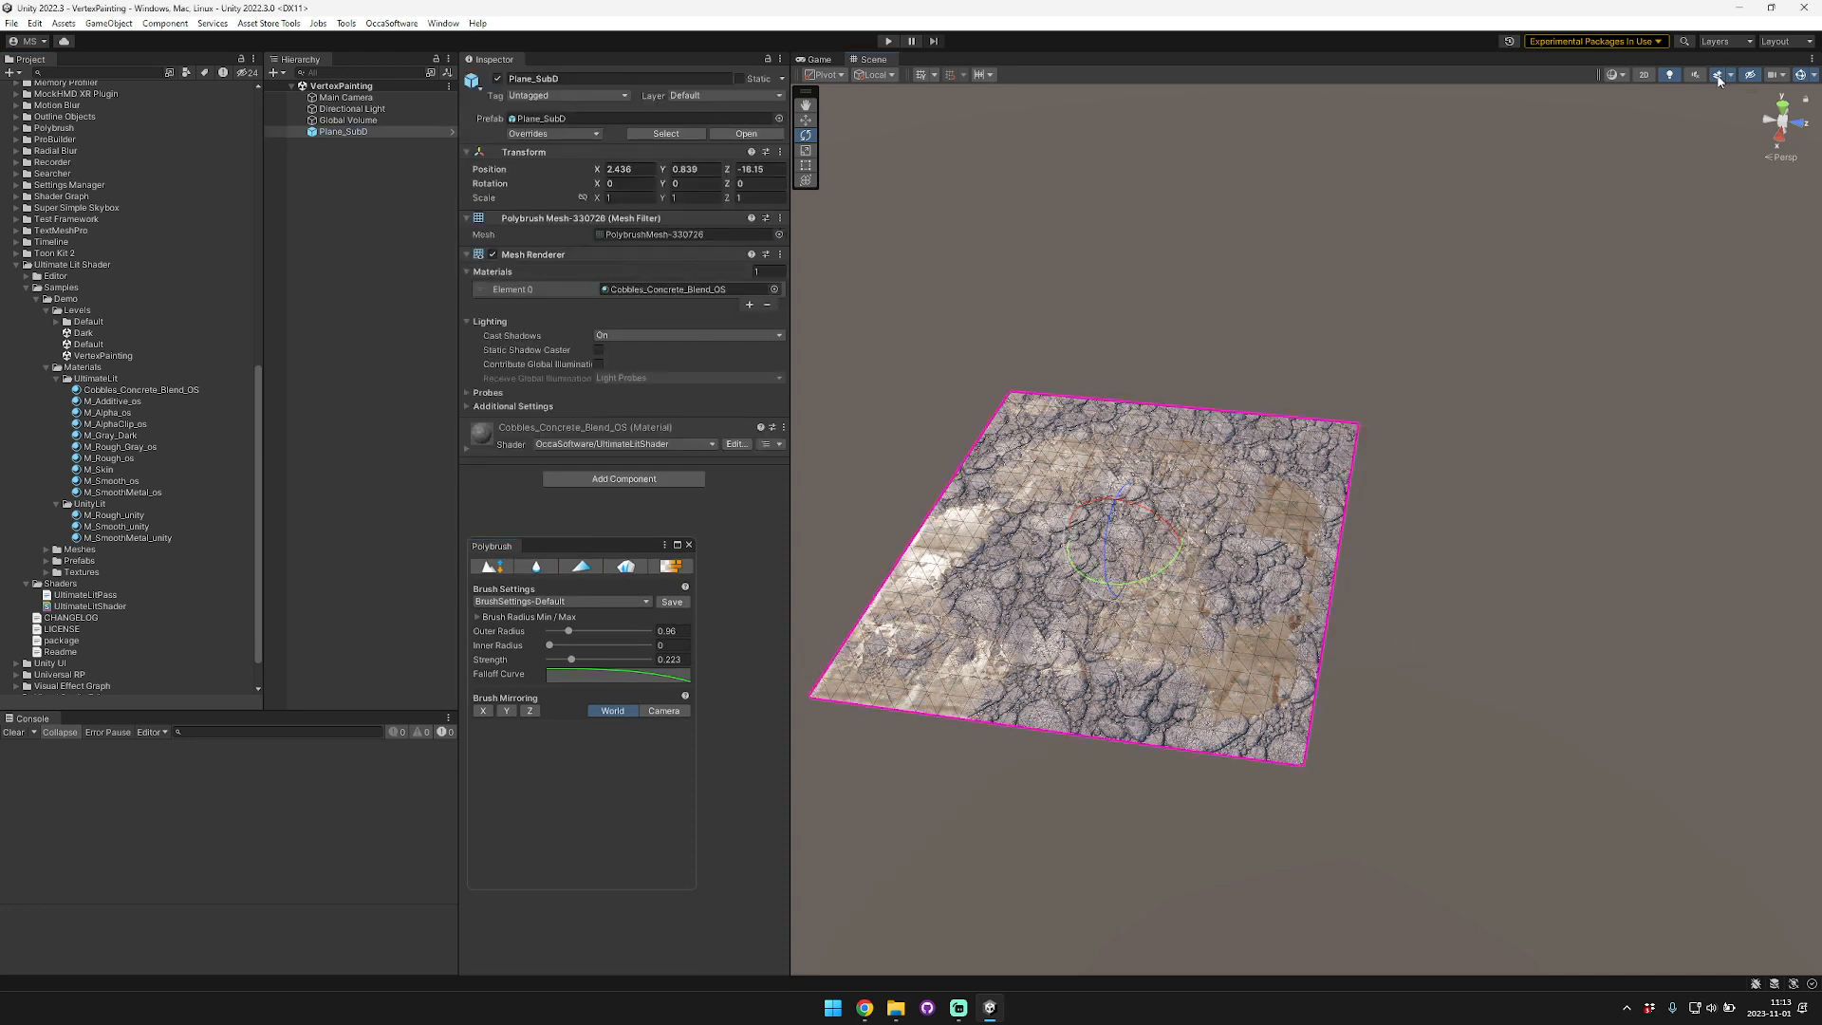
left_click(1624, 73)
left_click(1641, 104)
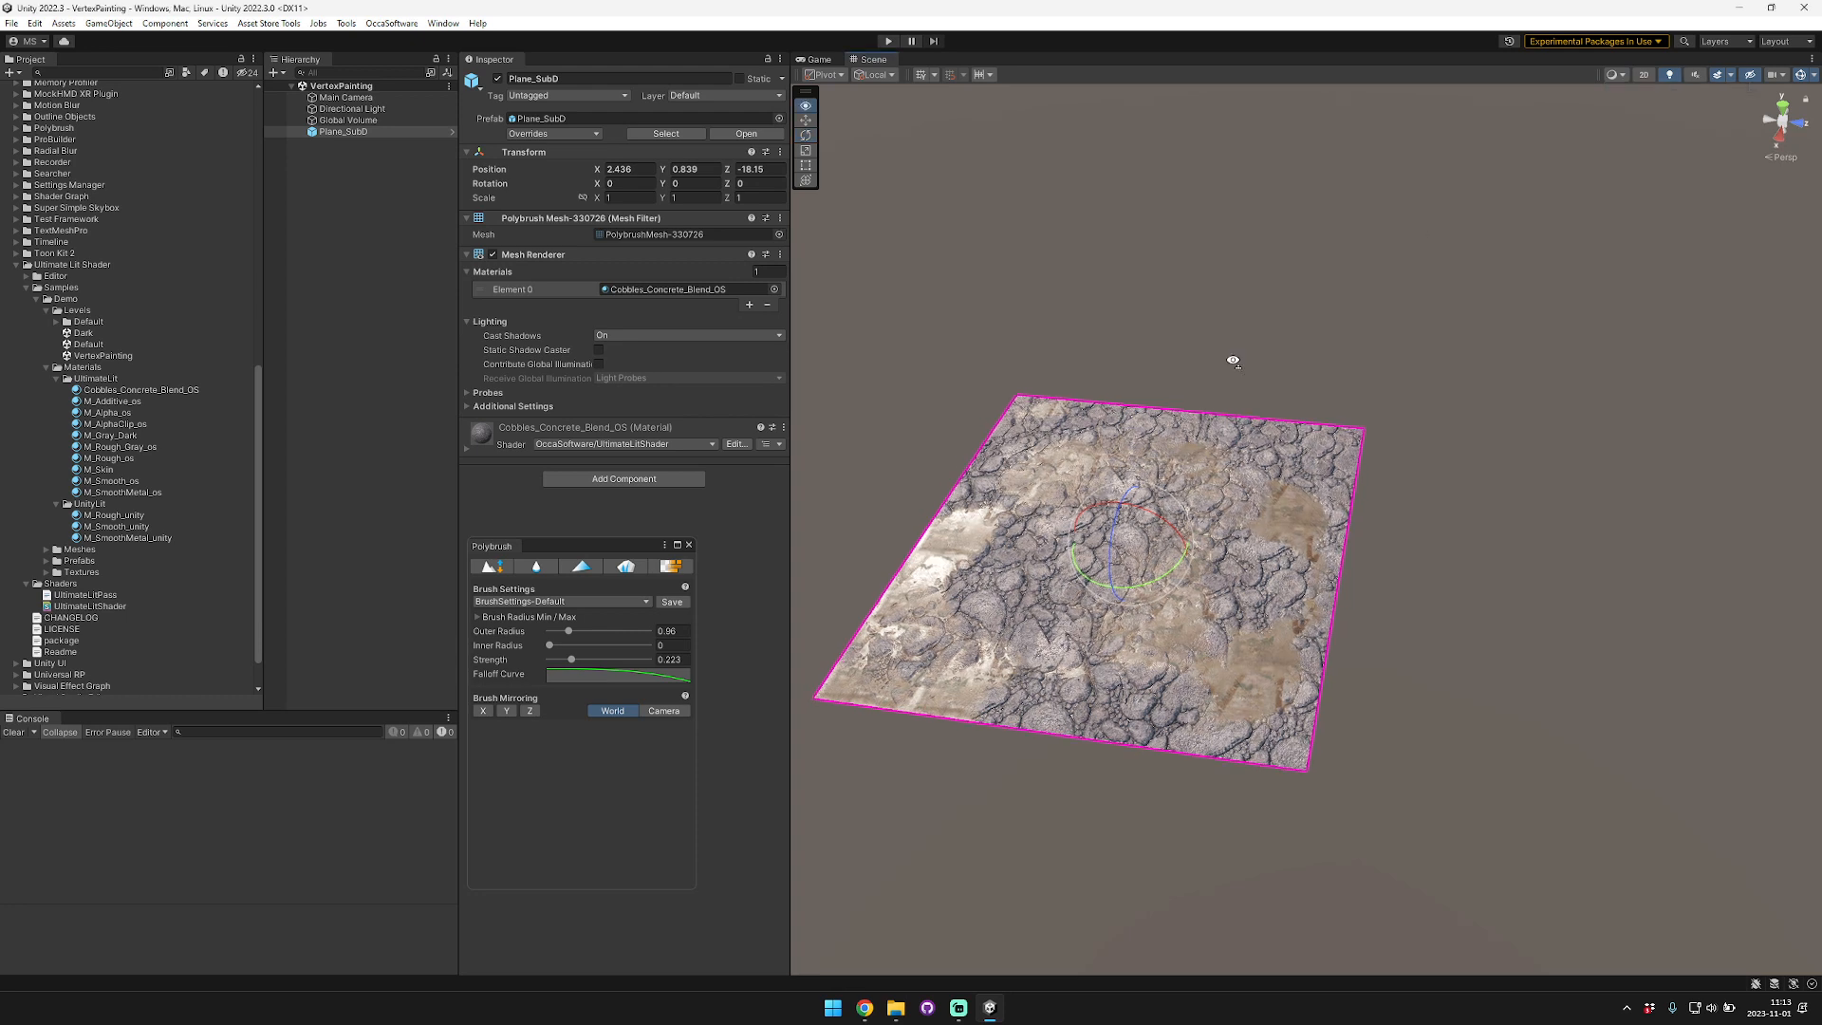
Step: Open the Cobbles_Concrete_Blend_OS material's settings and toggle Surface Inputs 2 off and on again
double_click(671, 290)
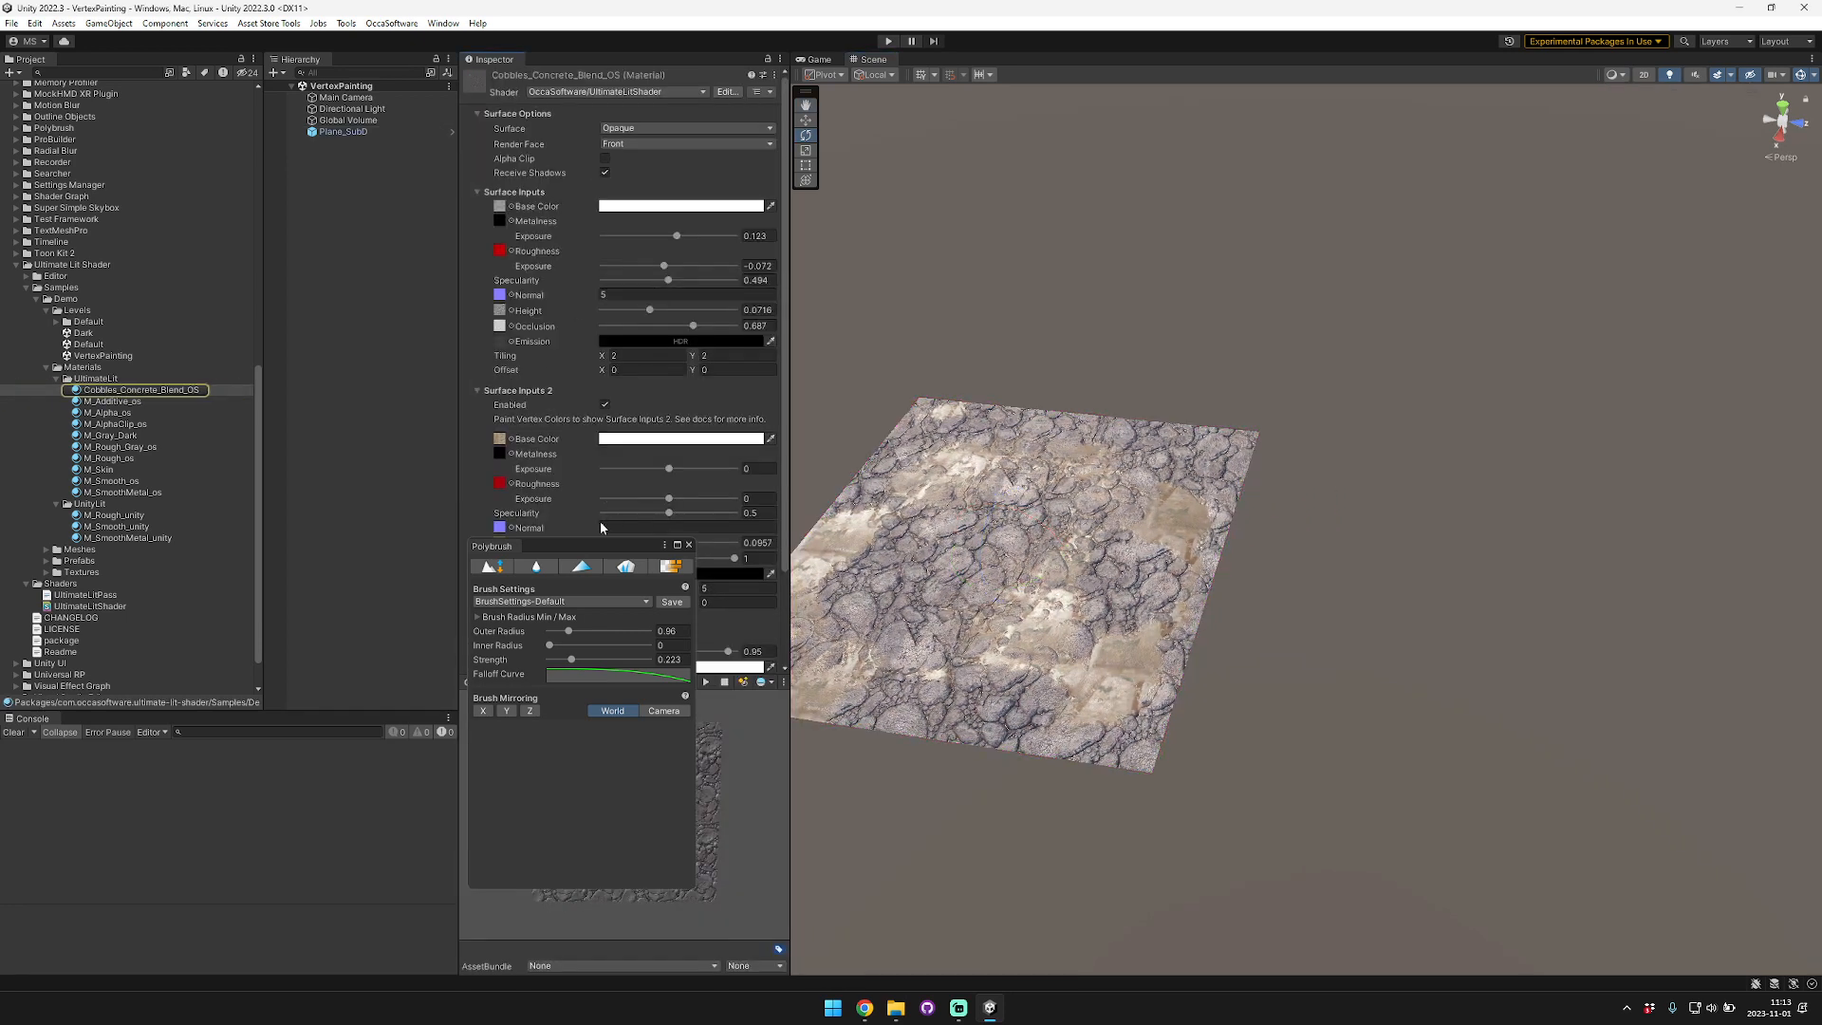
left_click_drag(575, 540, 573, 681)
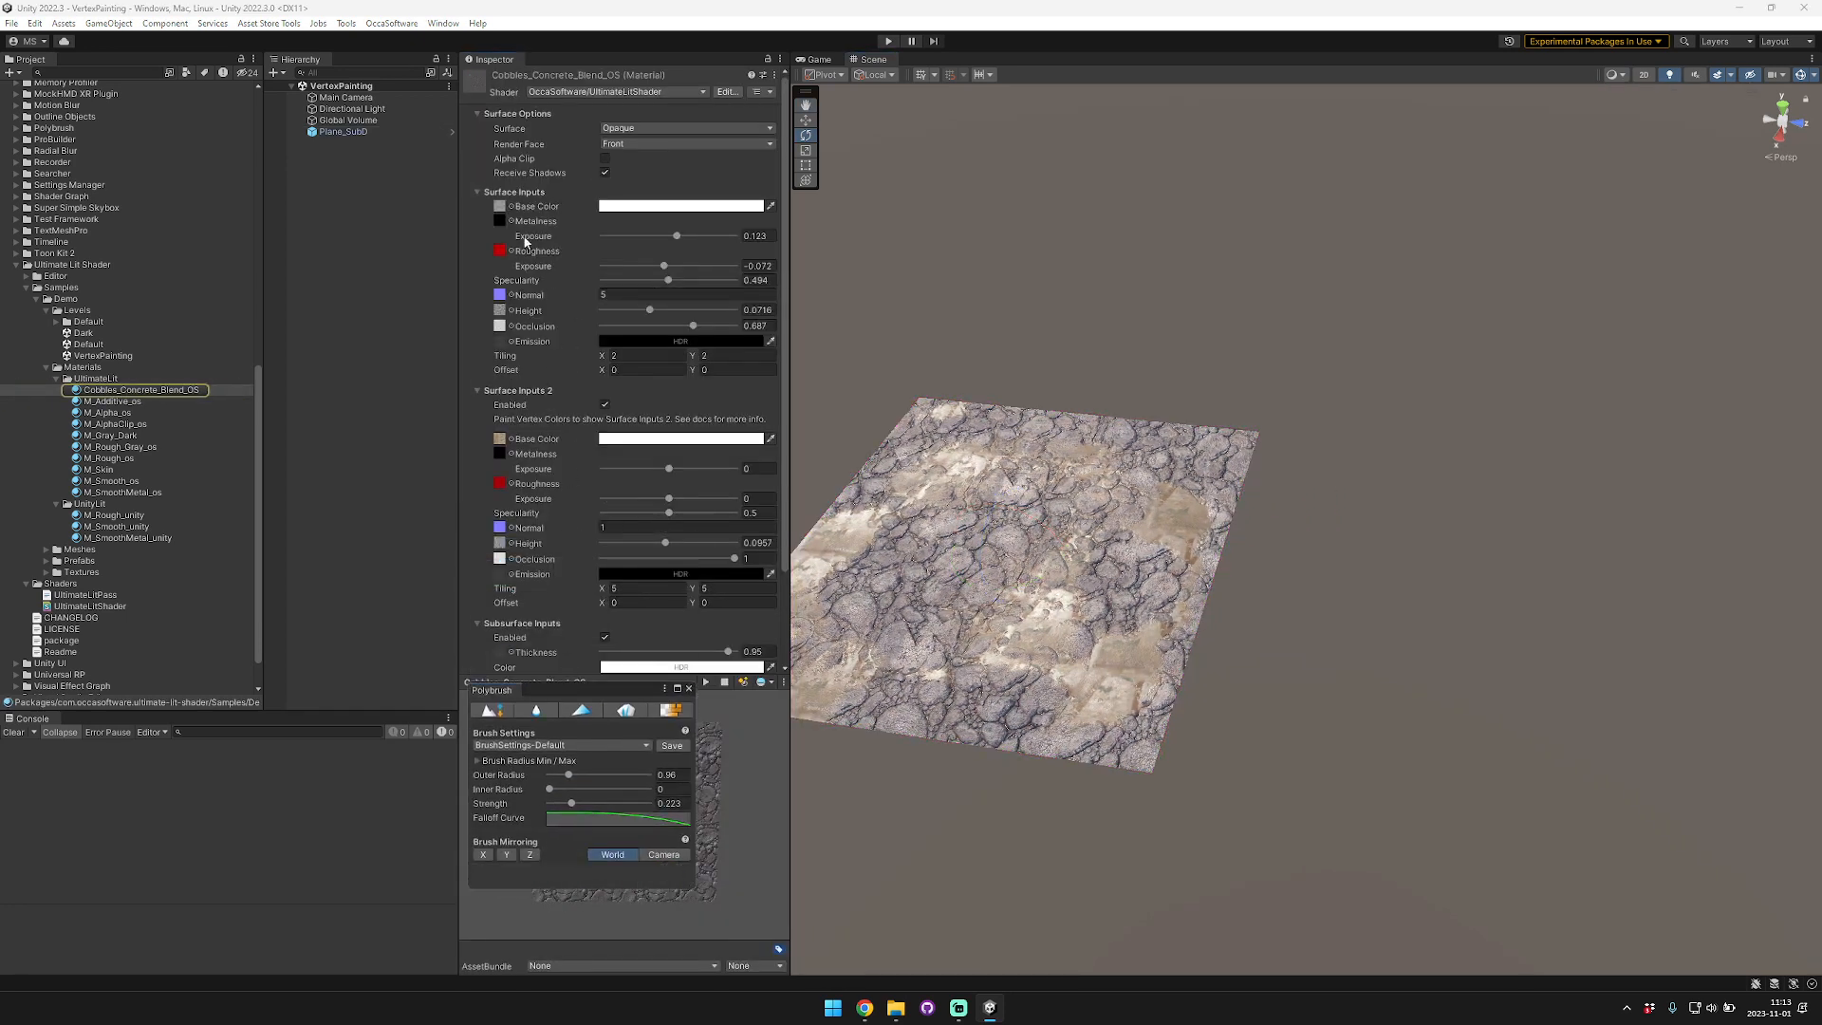
left_click(606, 405)
left_click(605, 406)
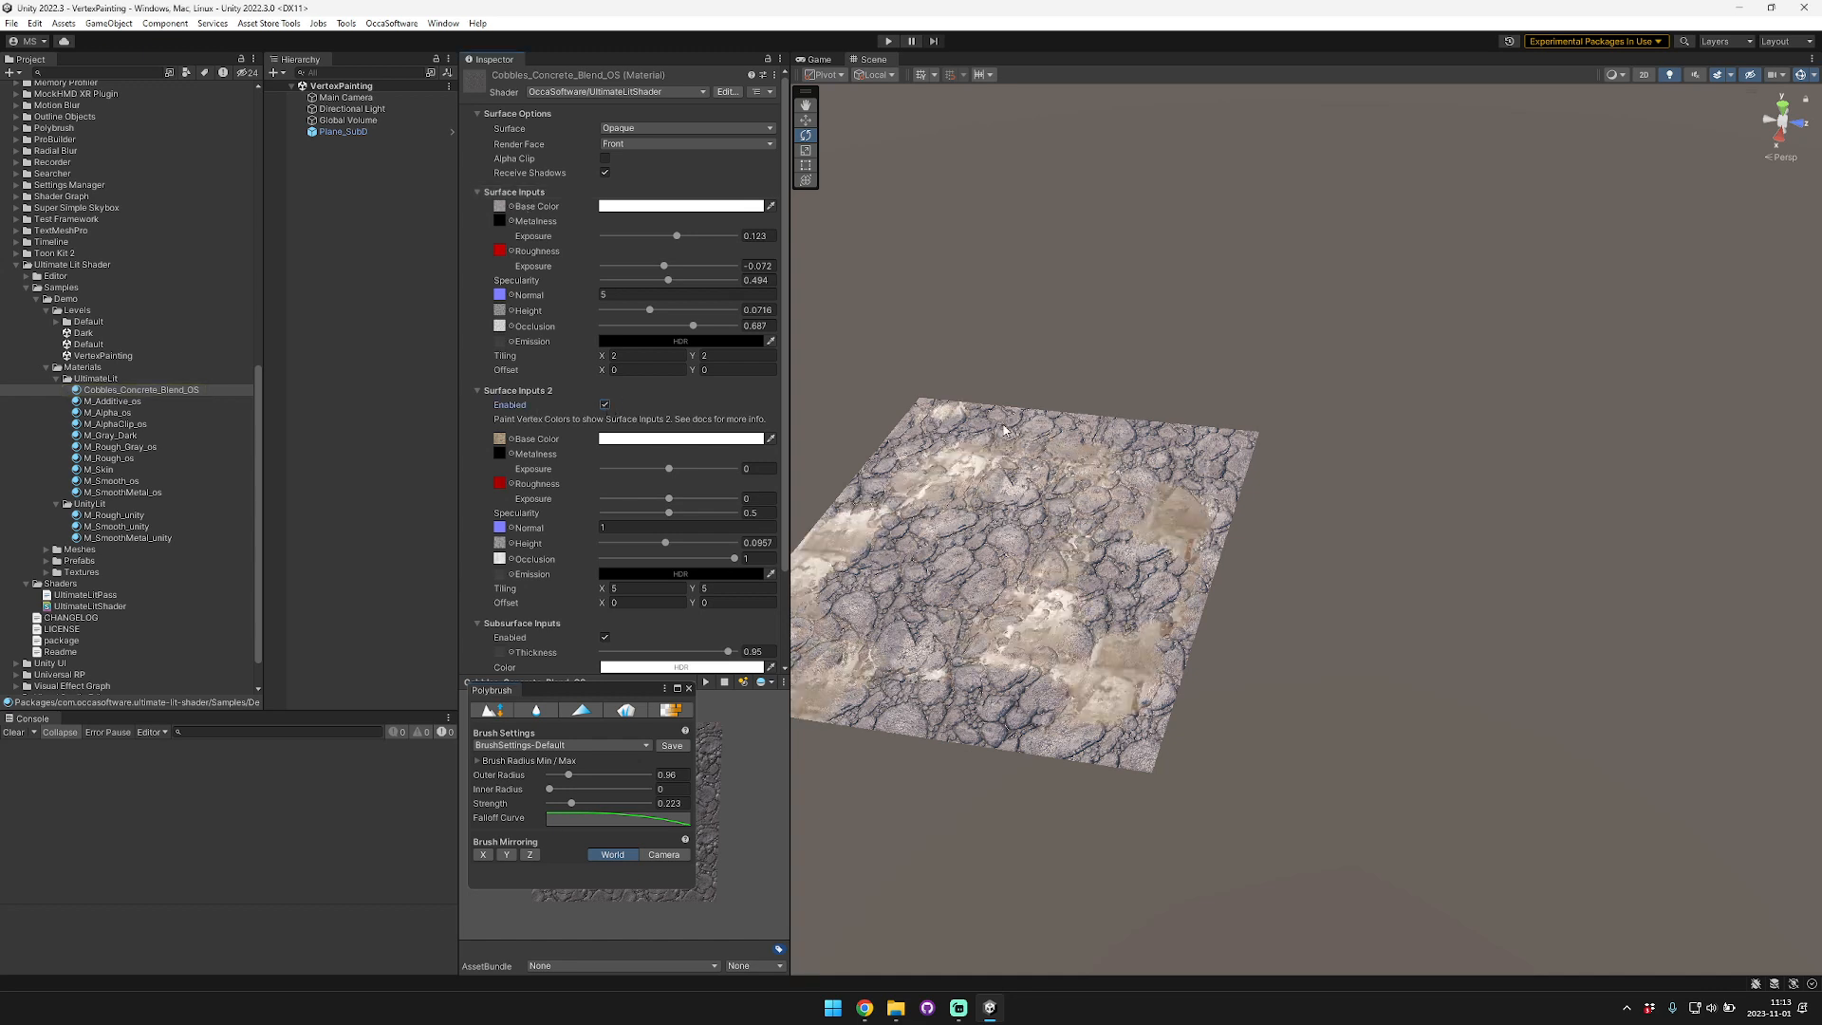
Step: Try a different tint for the Surface Inputs 2 base colour and undo the change
left_click_drag(1004, 429, 1014, 423, "alt")
left_click(623, 439)
left_click_drag(719, 533, 813, 488)
left_click_drag(972, 462, 997, 461, "alt")
mouse_move(997, 460)
right_mouse_down()
mouse_move(1191, 353)
mouse_move(1161, 382)
mouse_move(930, 427)
mouse_move(1006, 446)
right_mouse_up()
key("w")
key("d")
key("ctrl+z")
key("s")
Step: Locate the Surface Inputs 2 base colour texture, Teal Concrete Graffiti_Albedo, and view it in an enlarged preview
left_click(500, 438)
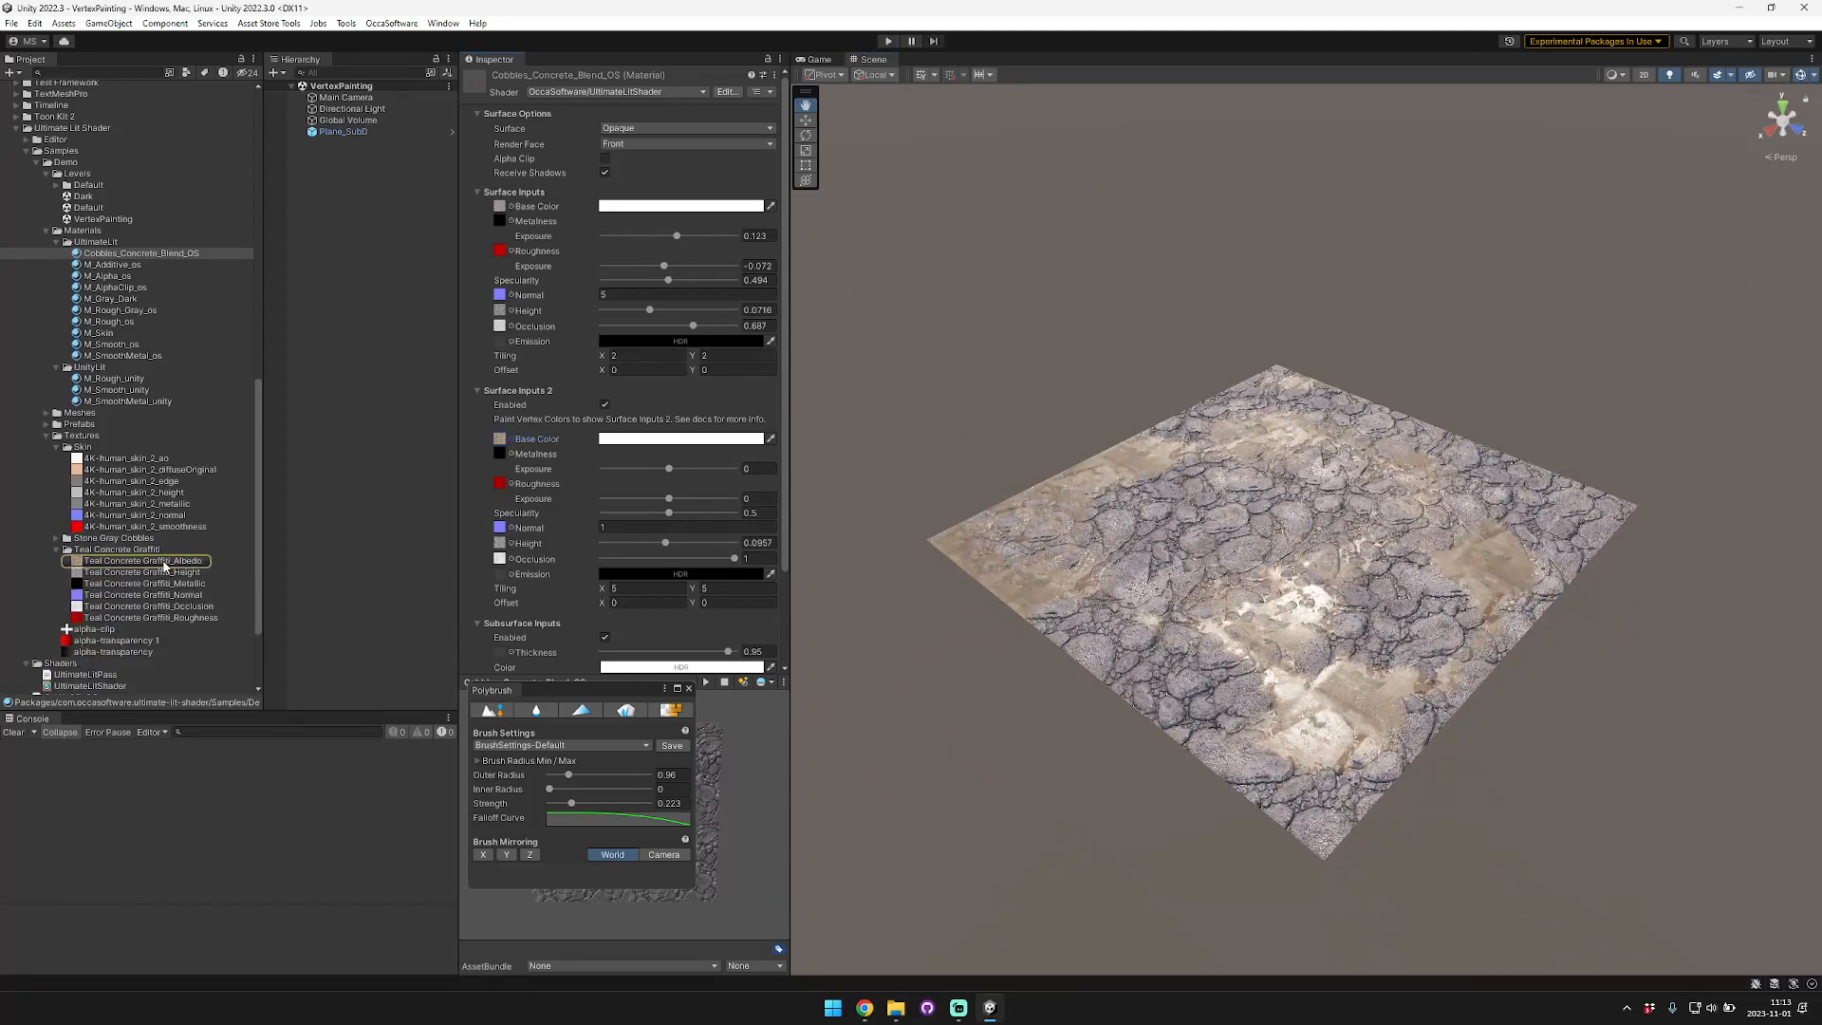
left_click(164, 564)
left_click_drag(571, 697, 237, 712)
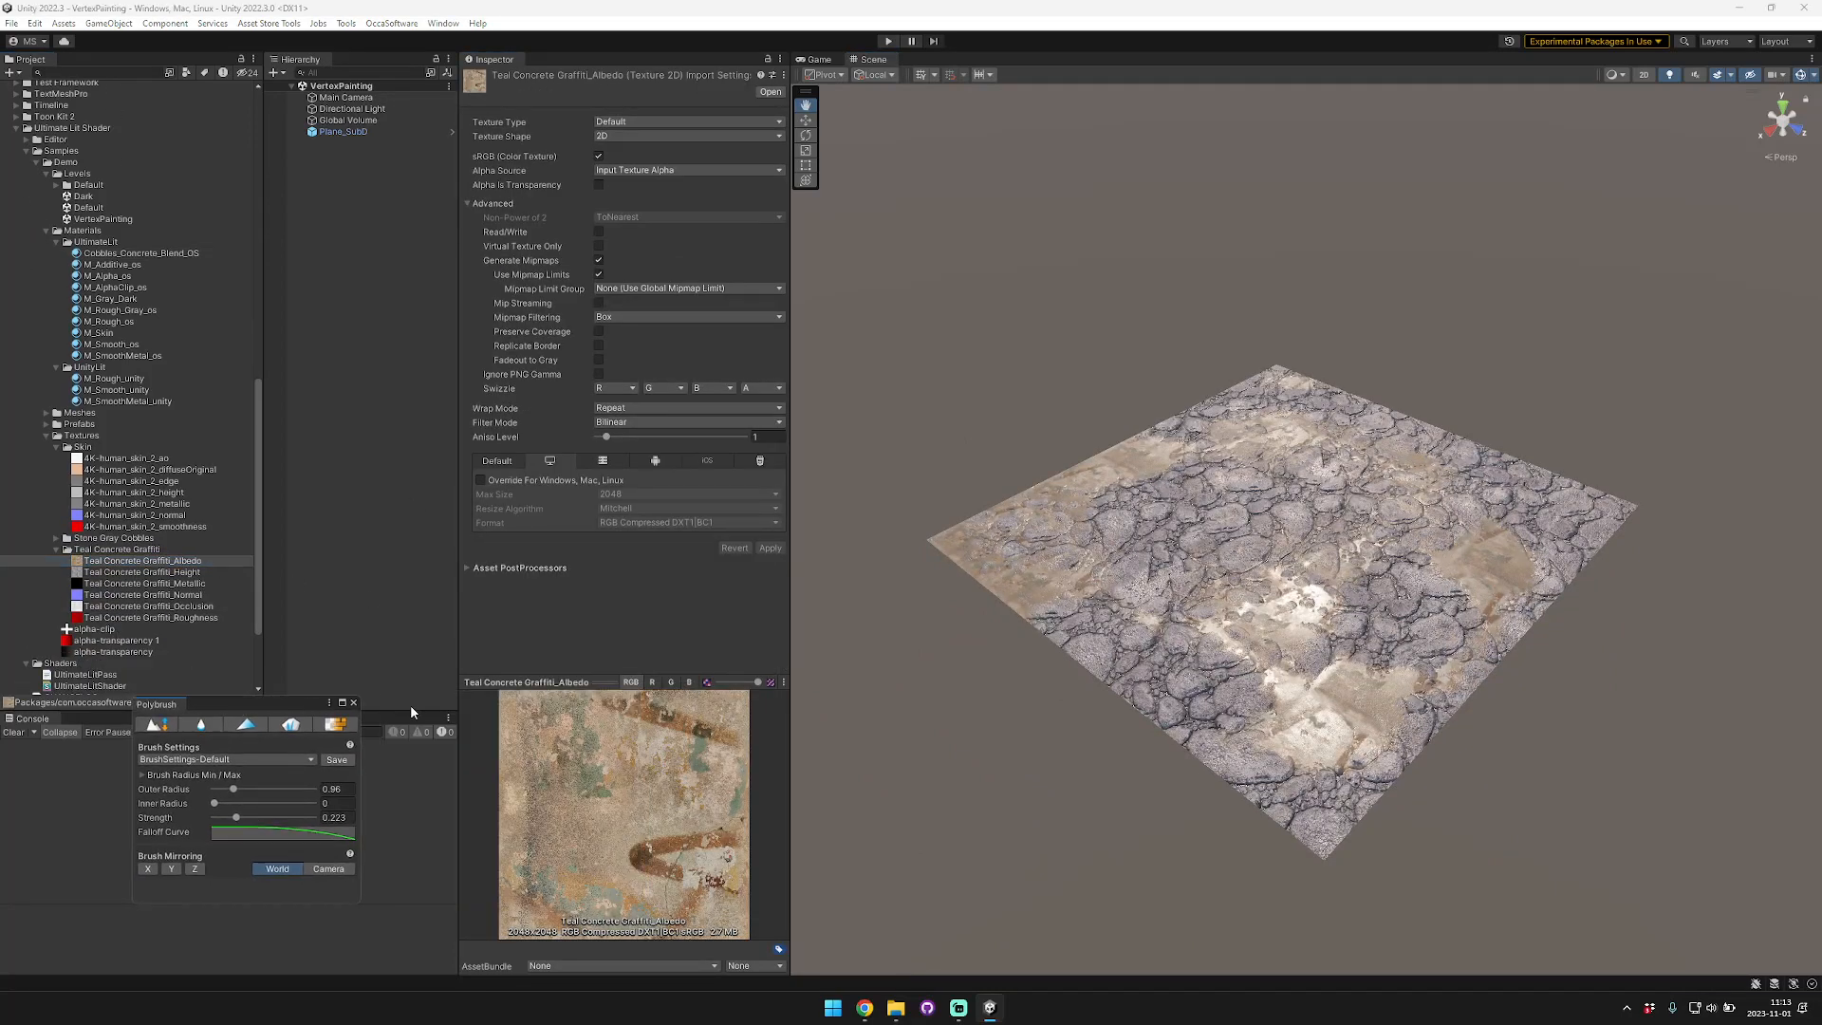
left_click_drag(591, 681, 584, 622)
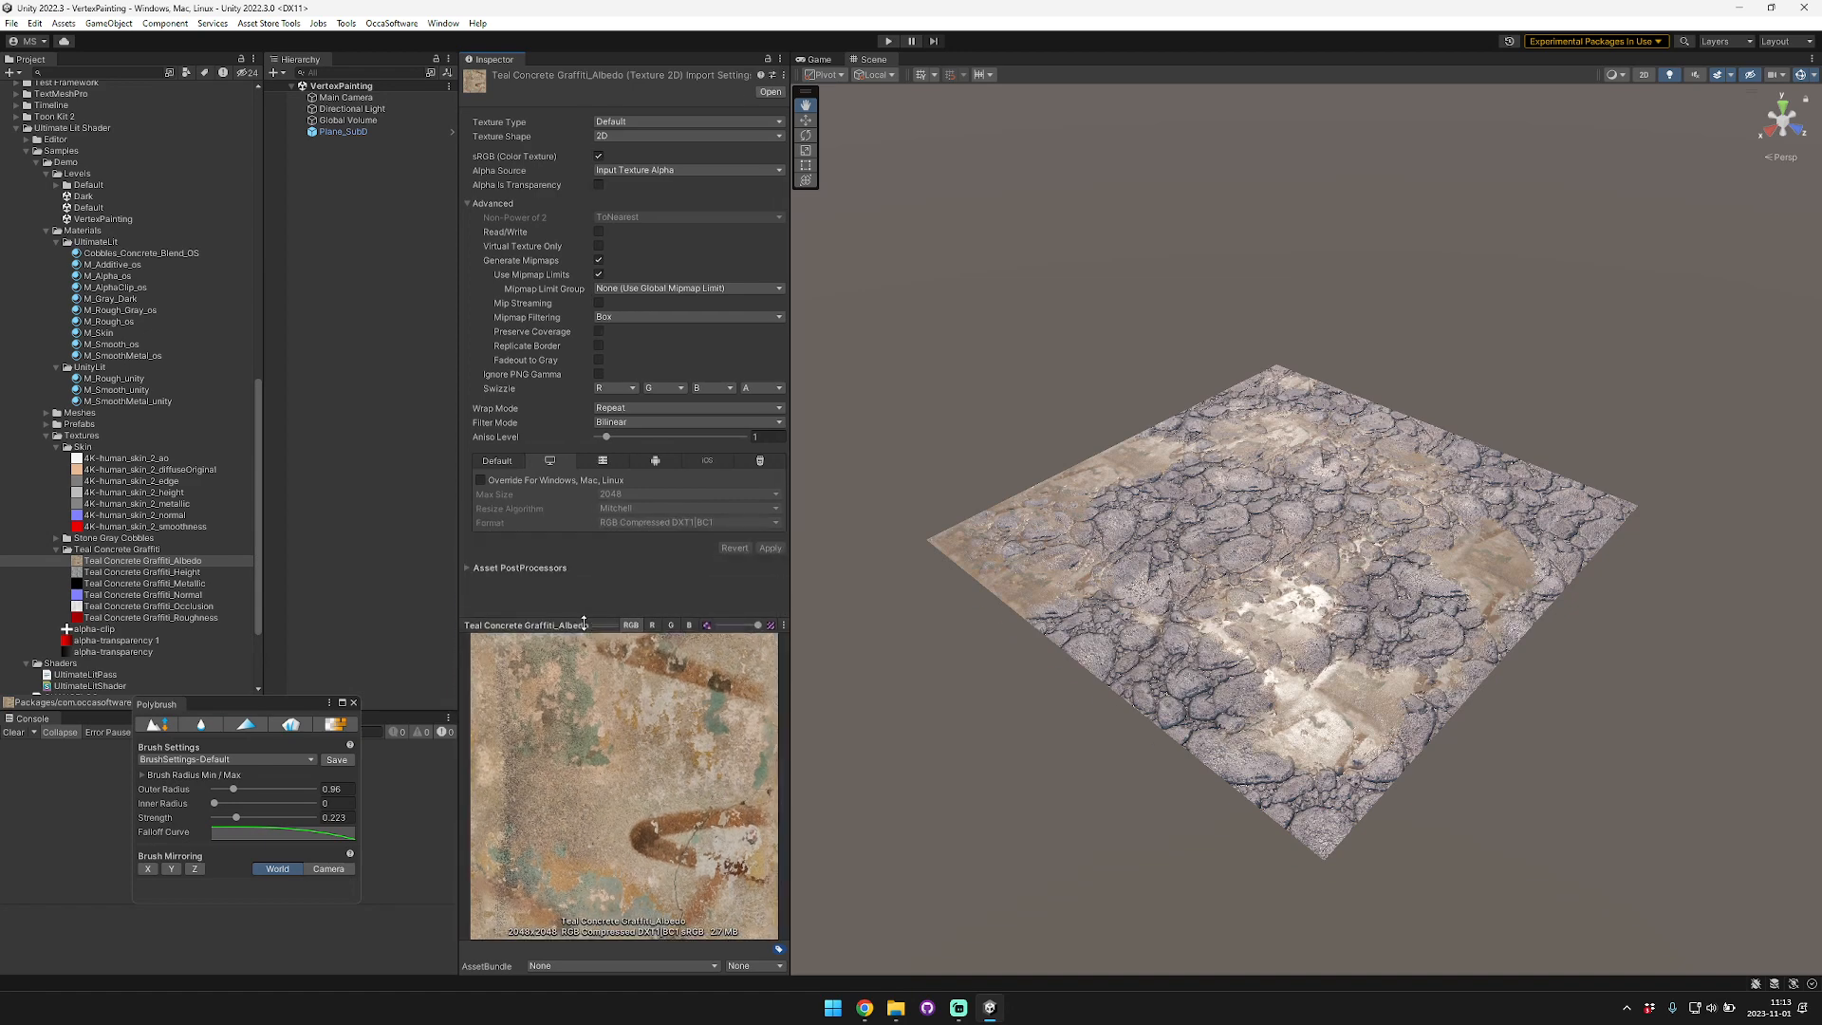
Step: Expand the Stone Gray Cobbles texture folder and preview the Stone Gray Cobbles_Albedo texture
left_click(56, 538)
left_click(149, 550)
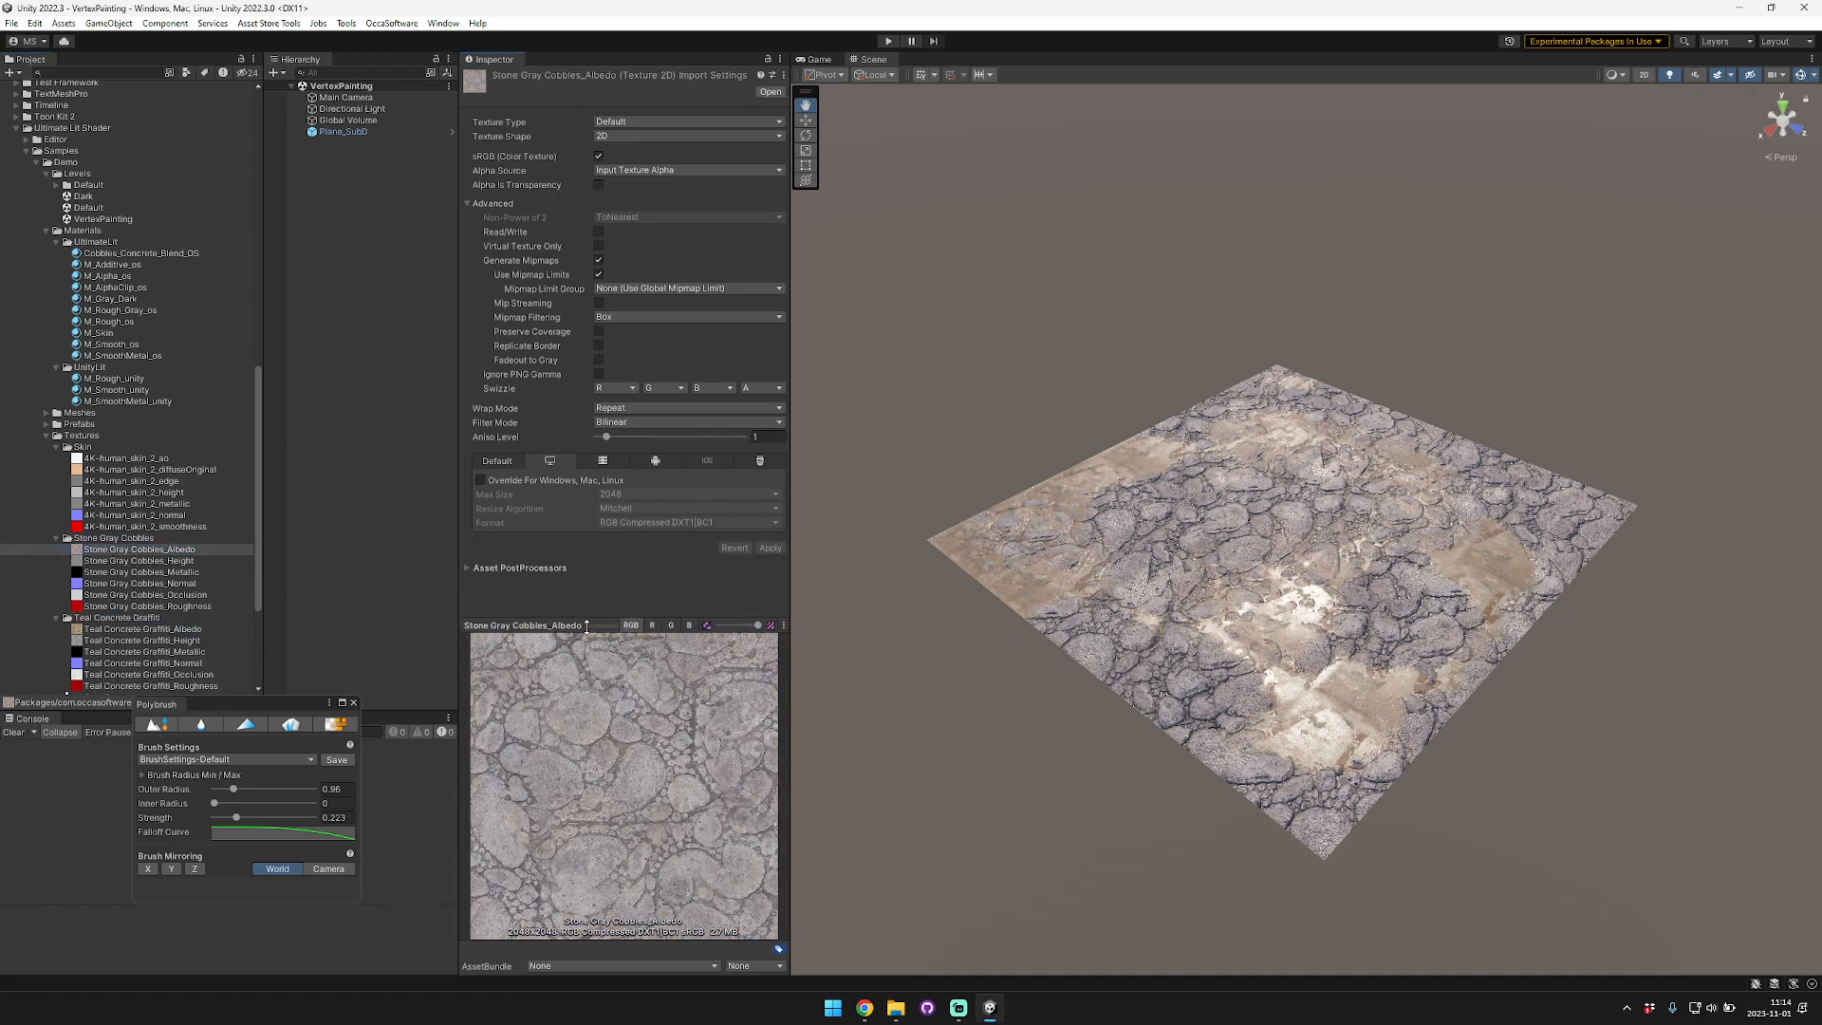
left_click_drag(1203, 588, 1290, 543)
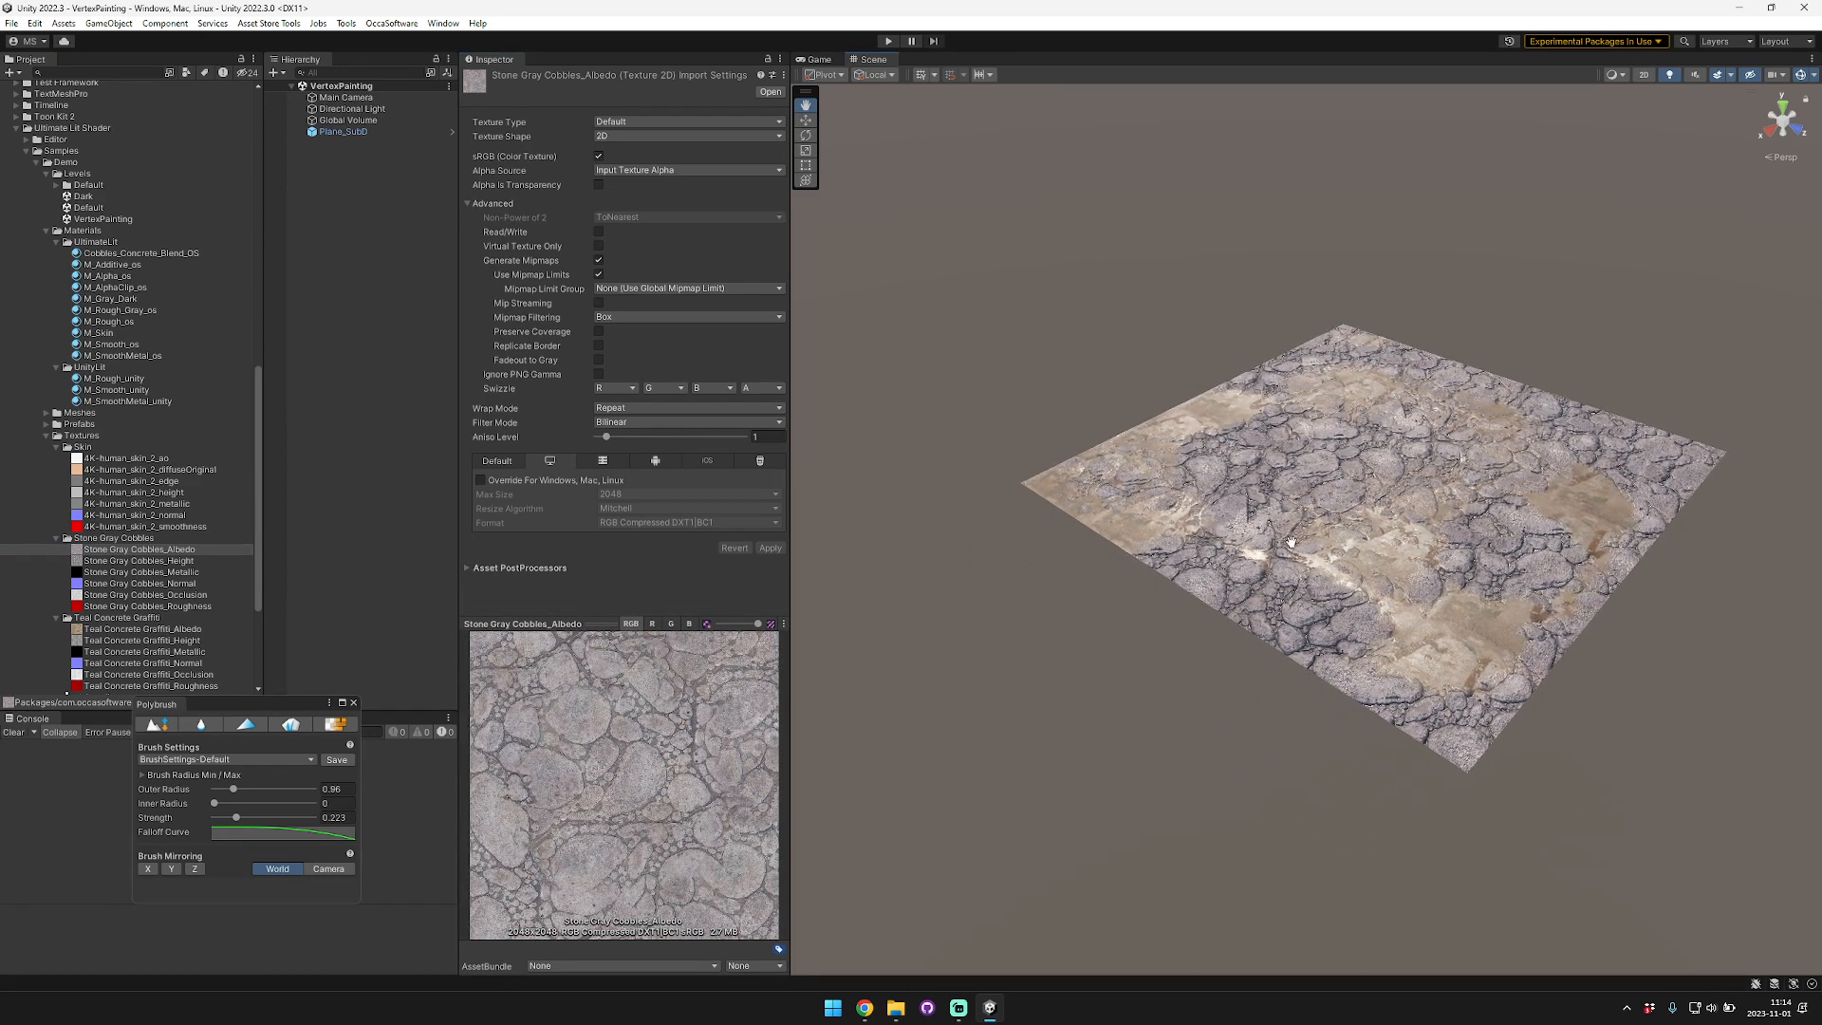
Step: Select the plane in the scene and open the Polybrush window
left_click(1282, 536)
middle_click_drag(1282, 536, 1127, 681)
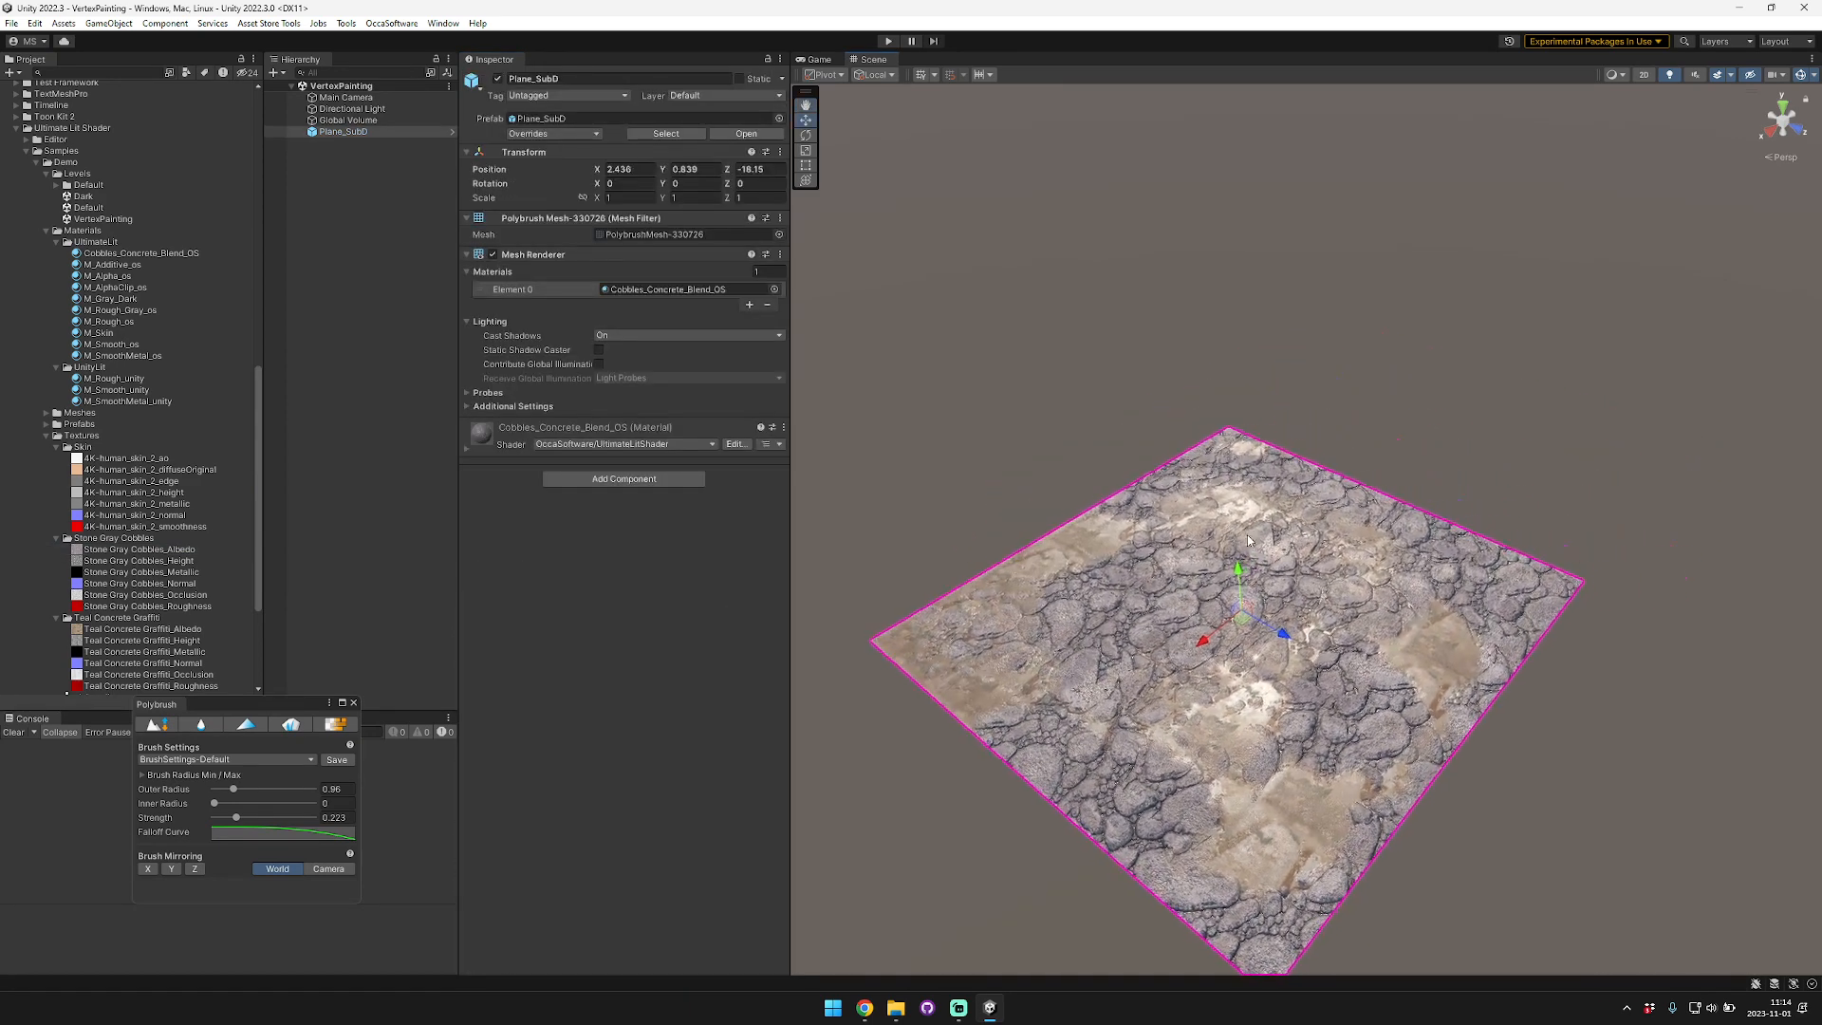
left_click_drag(227, 701, 628, 564)
left_click(345, 23)
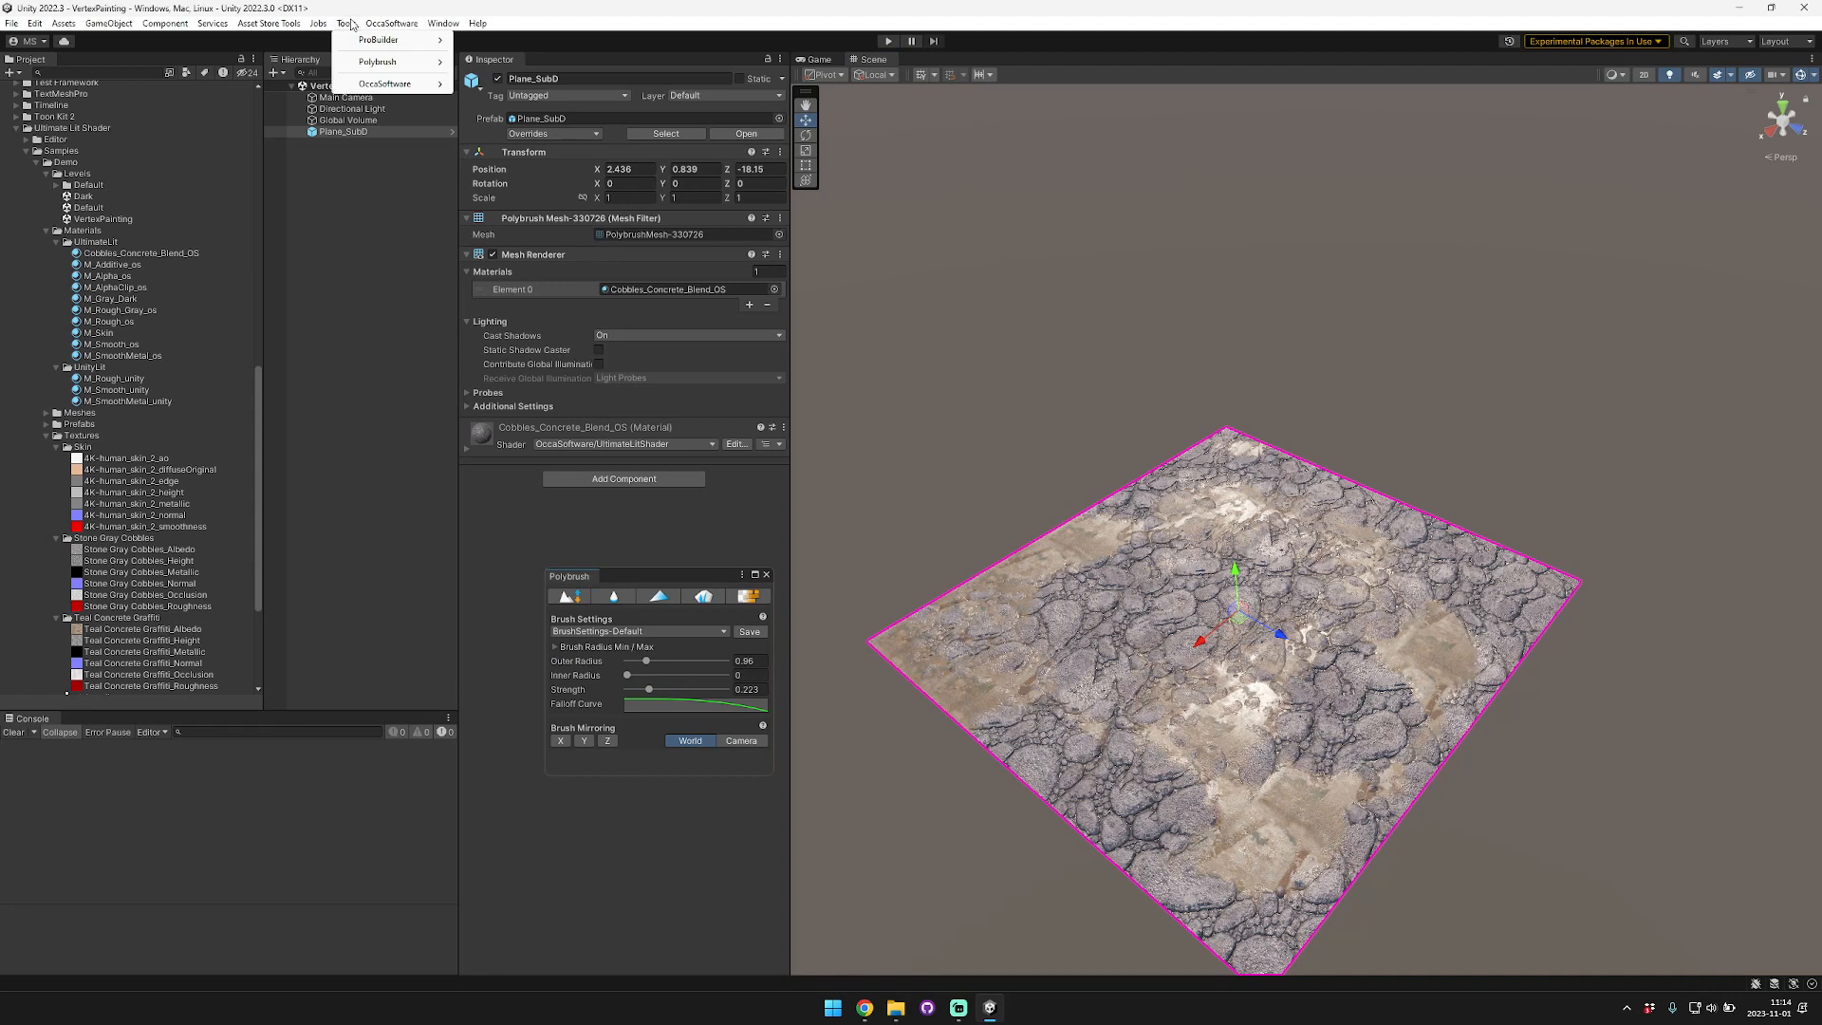
mouse_move(396, 63)
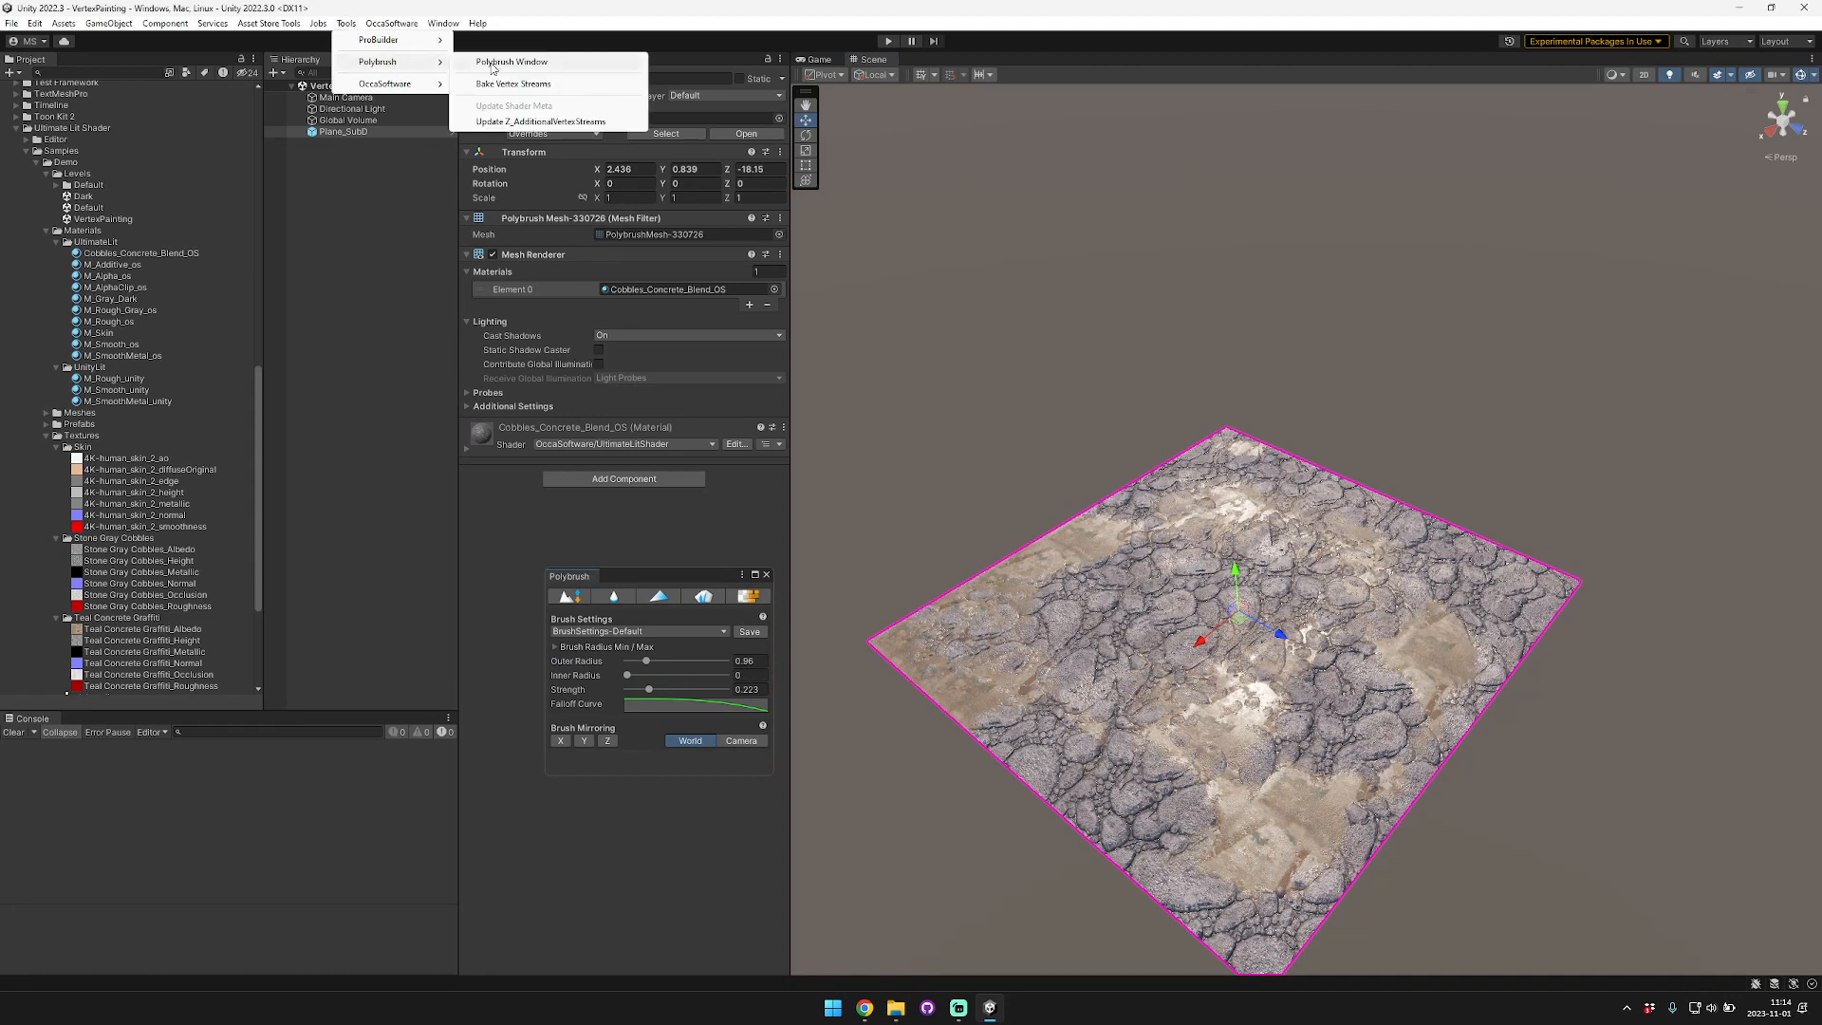
left_click(547, 71)
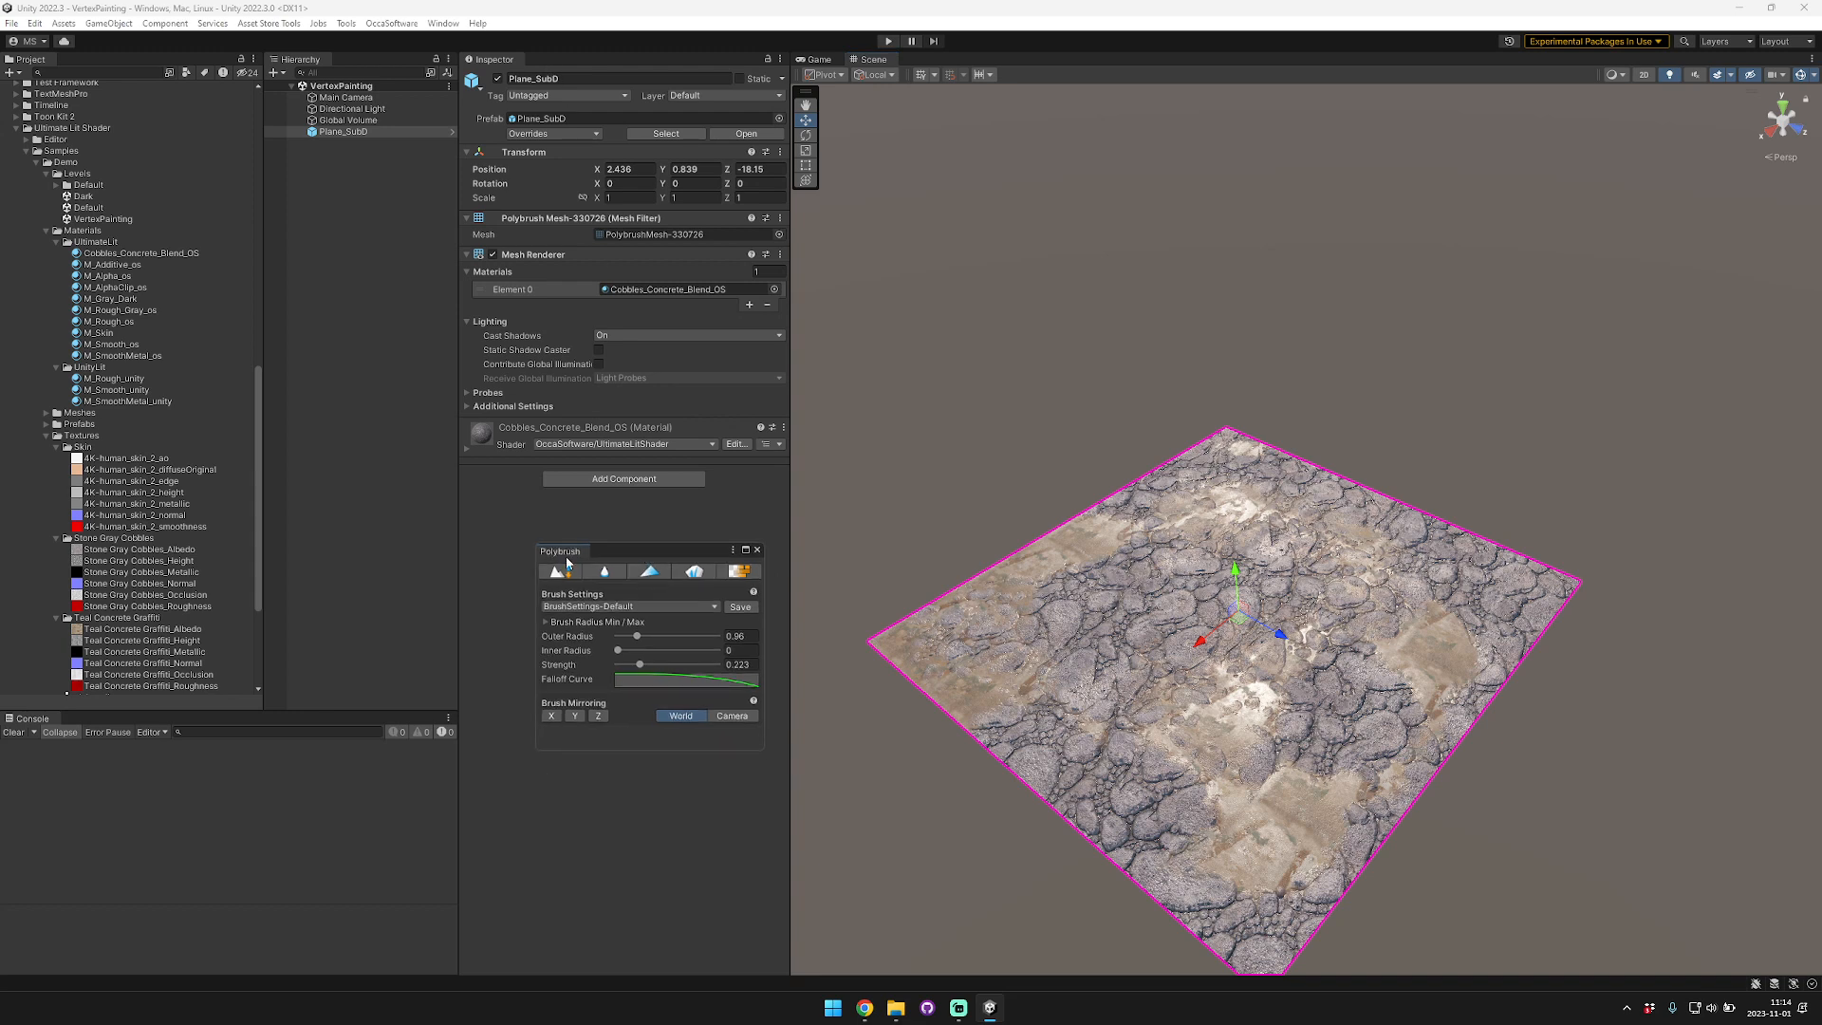
Step: Switch Polybrush to vertex colour painting and enlarge its window to show all the Color Paint Settings
left_click(656, 573)
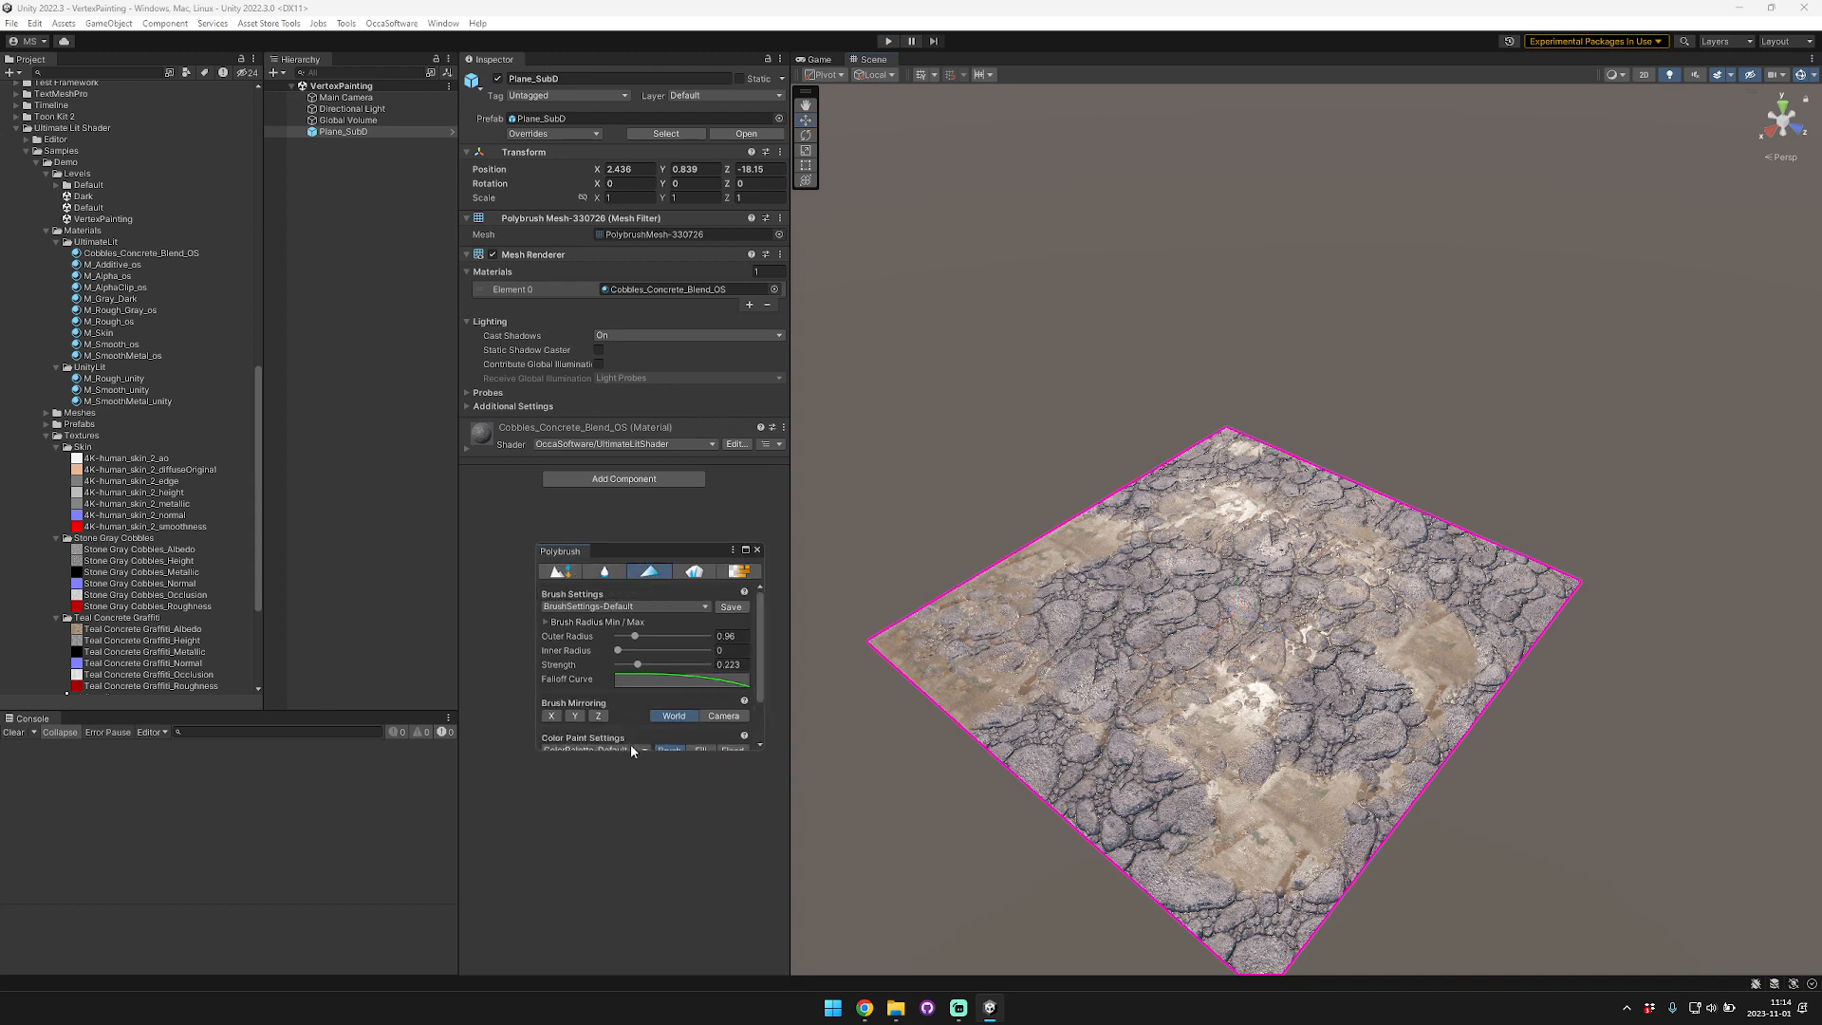
left_click_drag(637, 758, 636, 891)
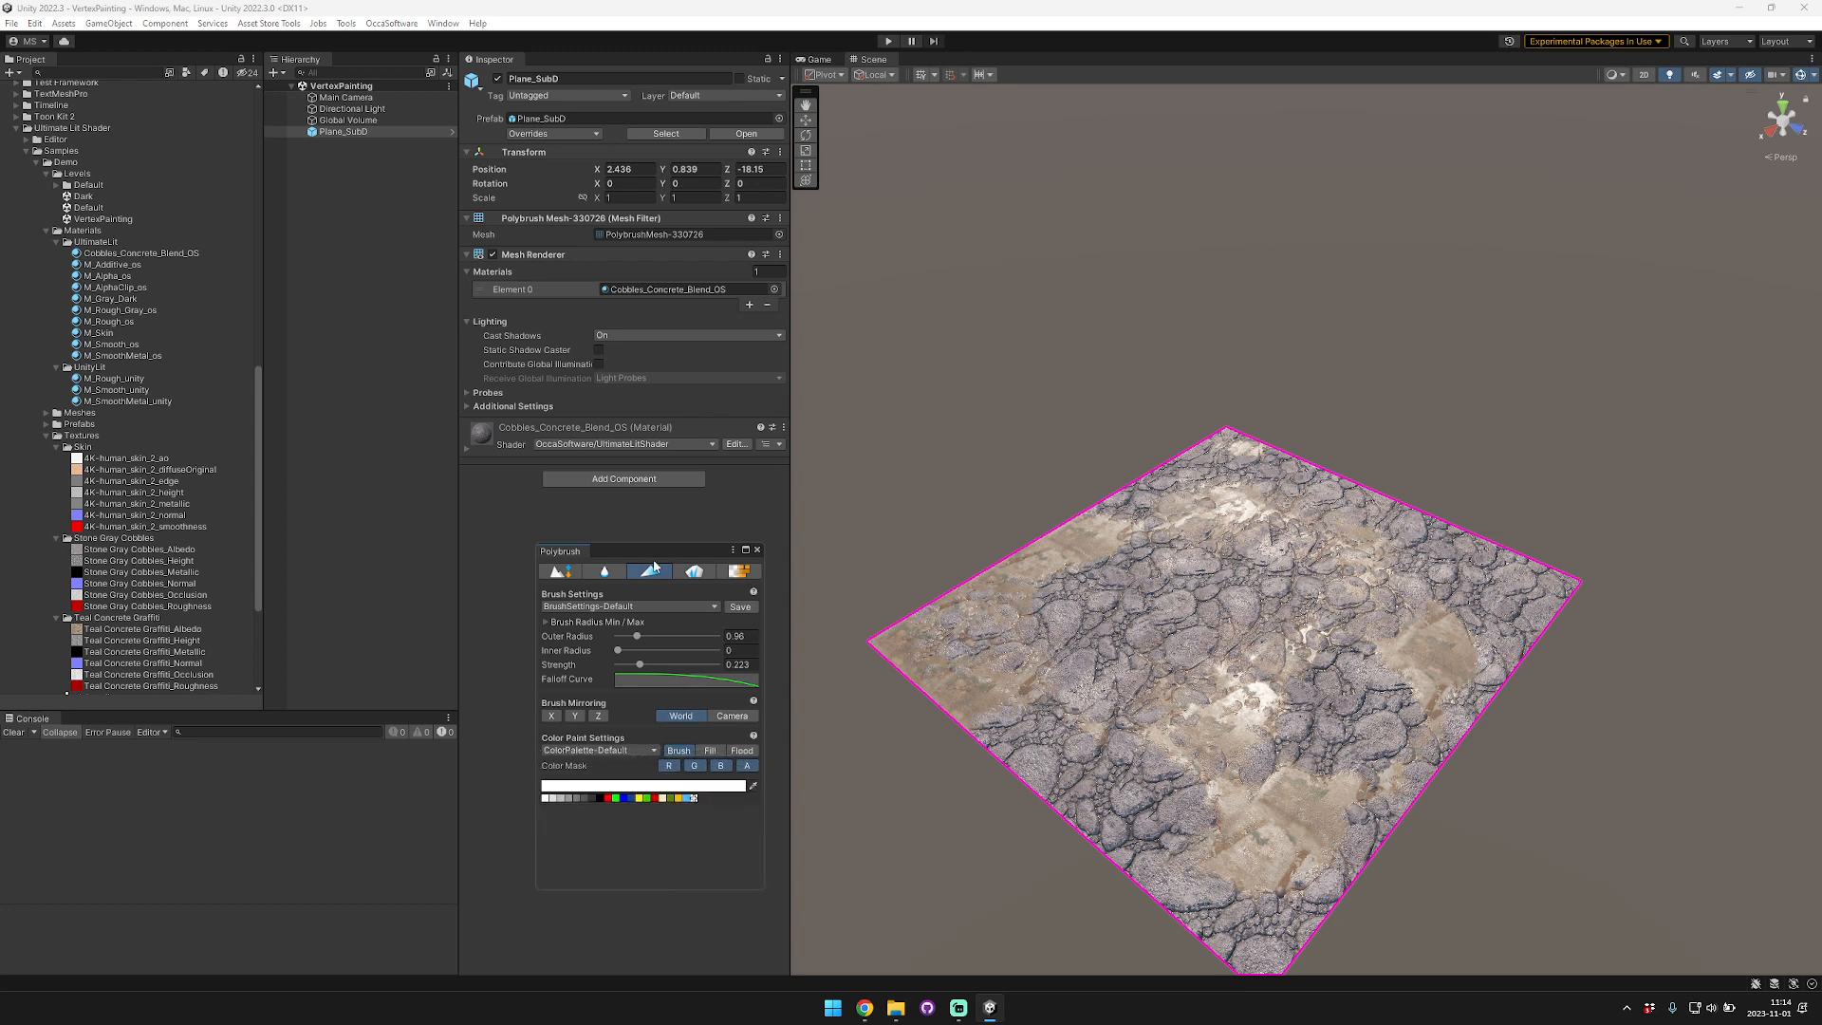
left_click_drag(654, 567, 600, 459)
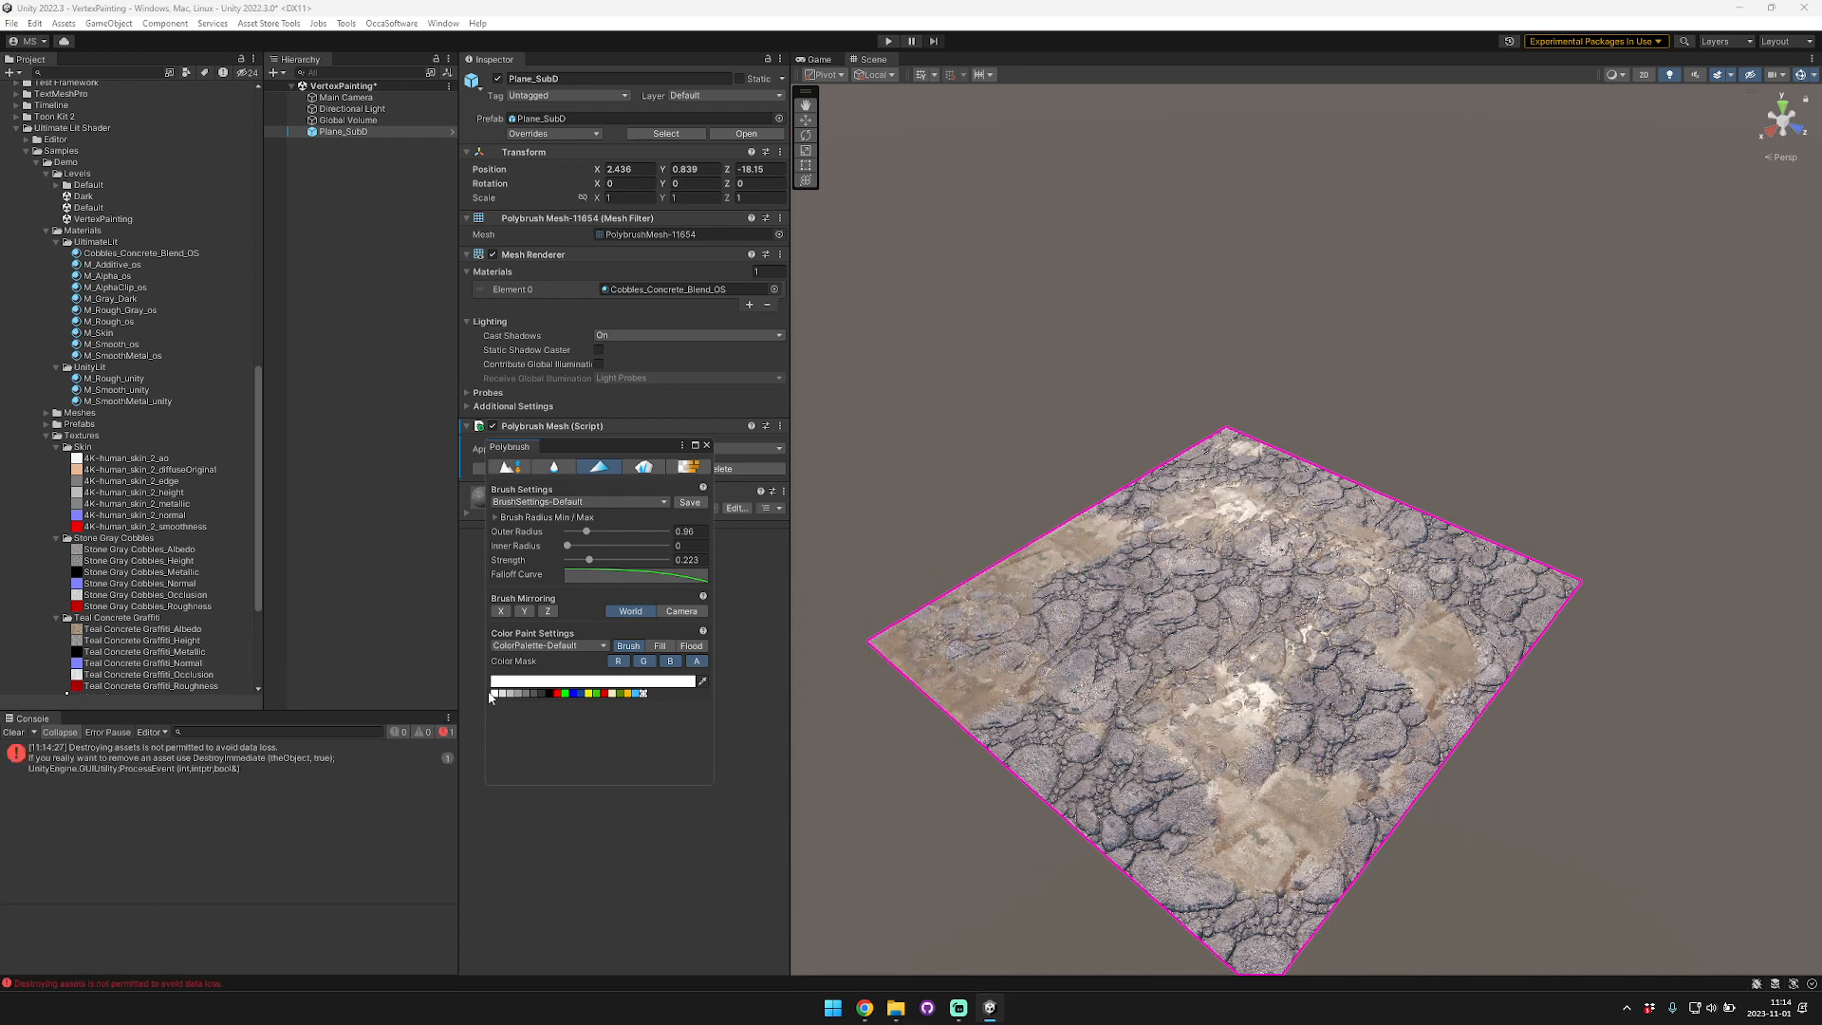
Step: Set the brush to black with outer radius 0.18, inner radius 0.137 and strength 1, and paint concrete along the plane's near edge
left_click(550, 694)
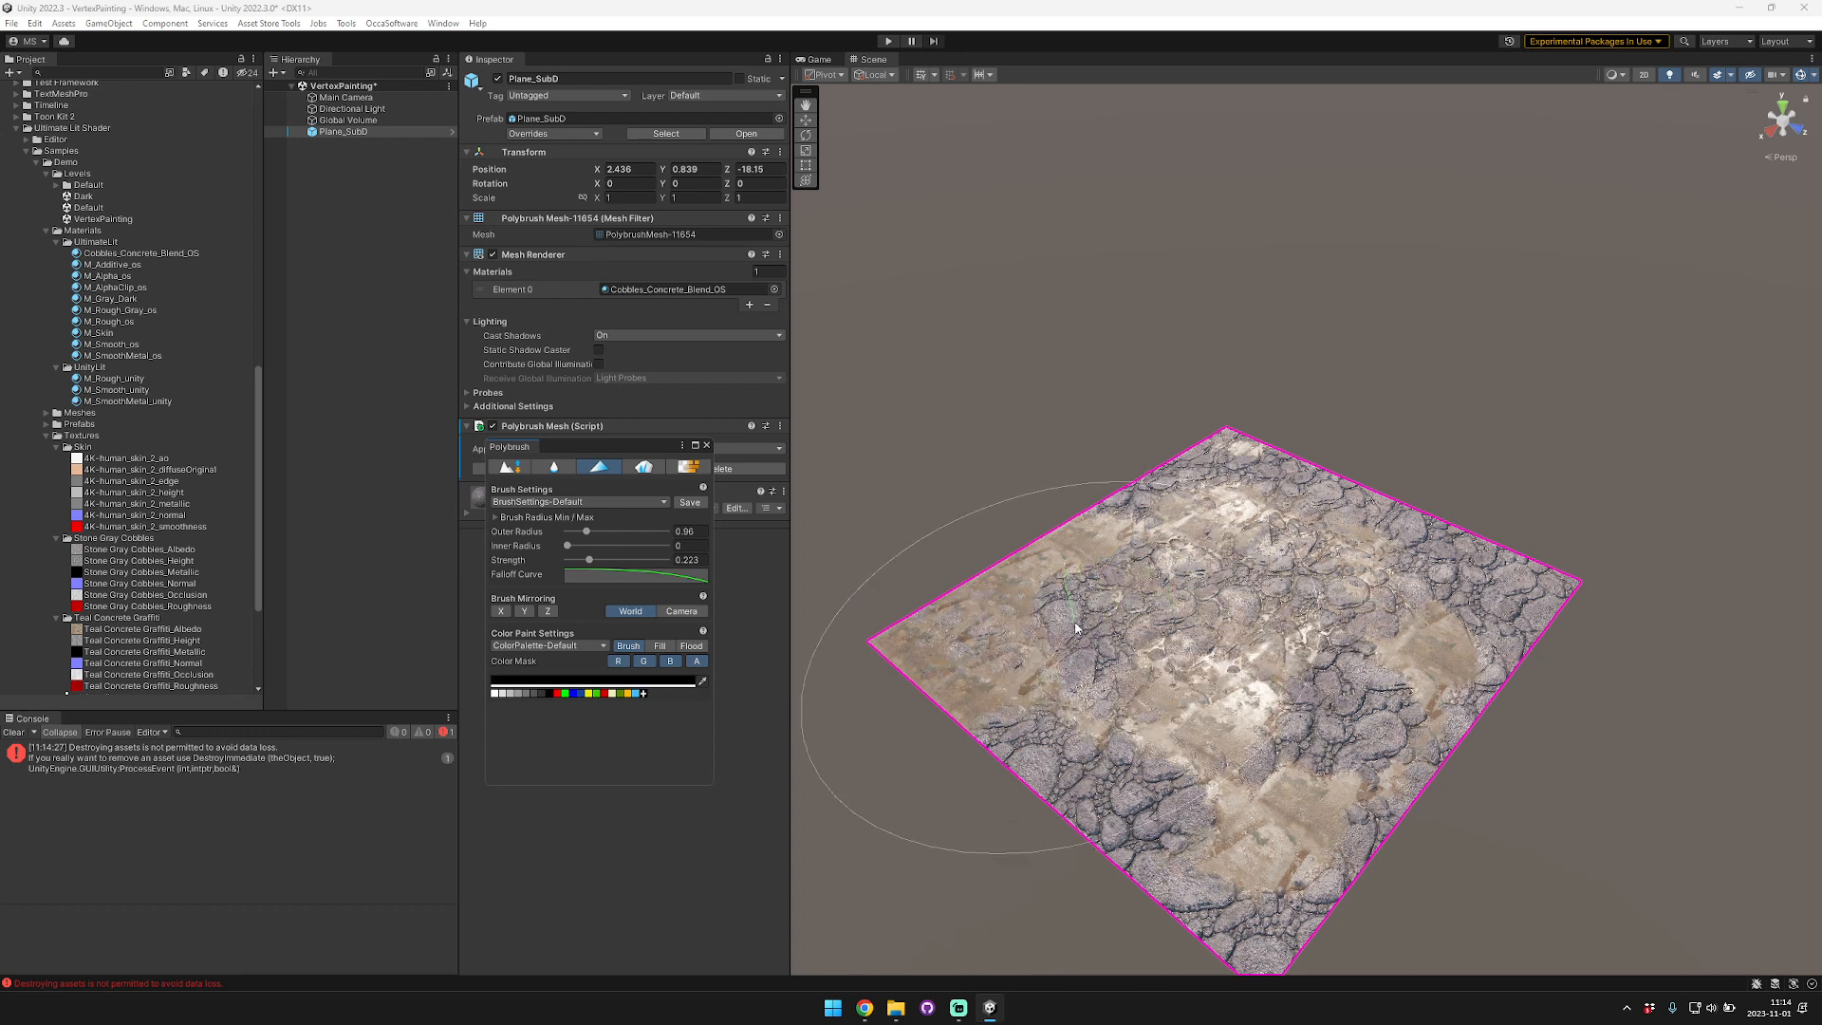
left_click(610, 681)
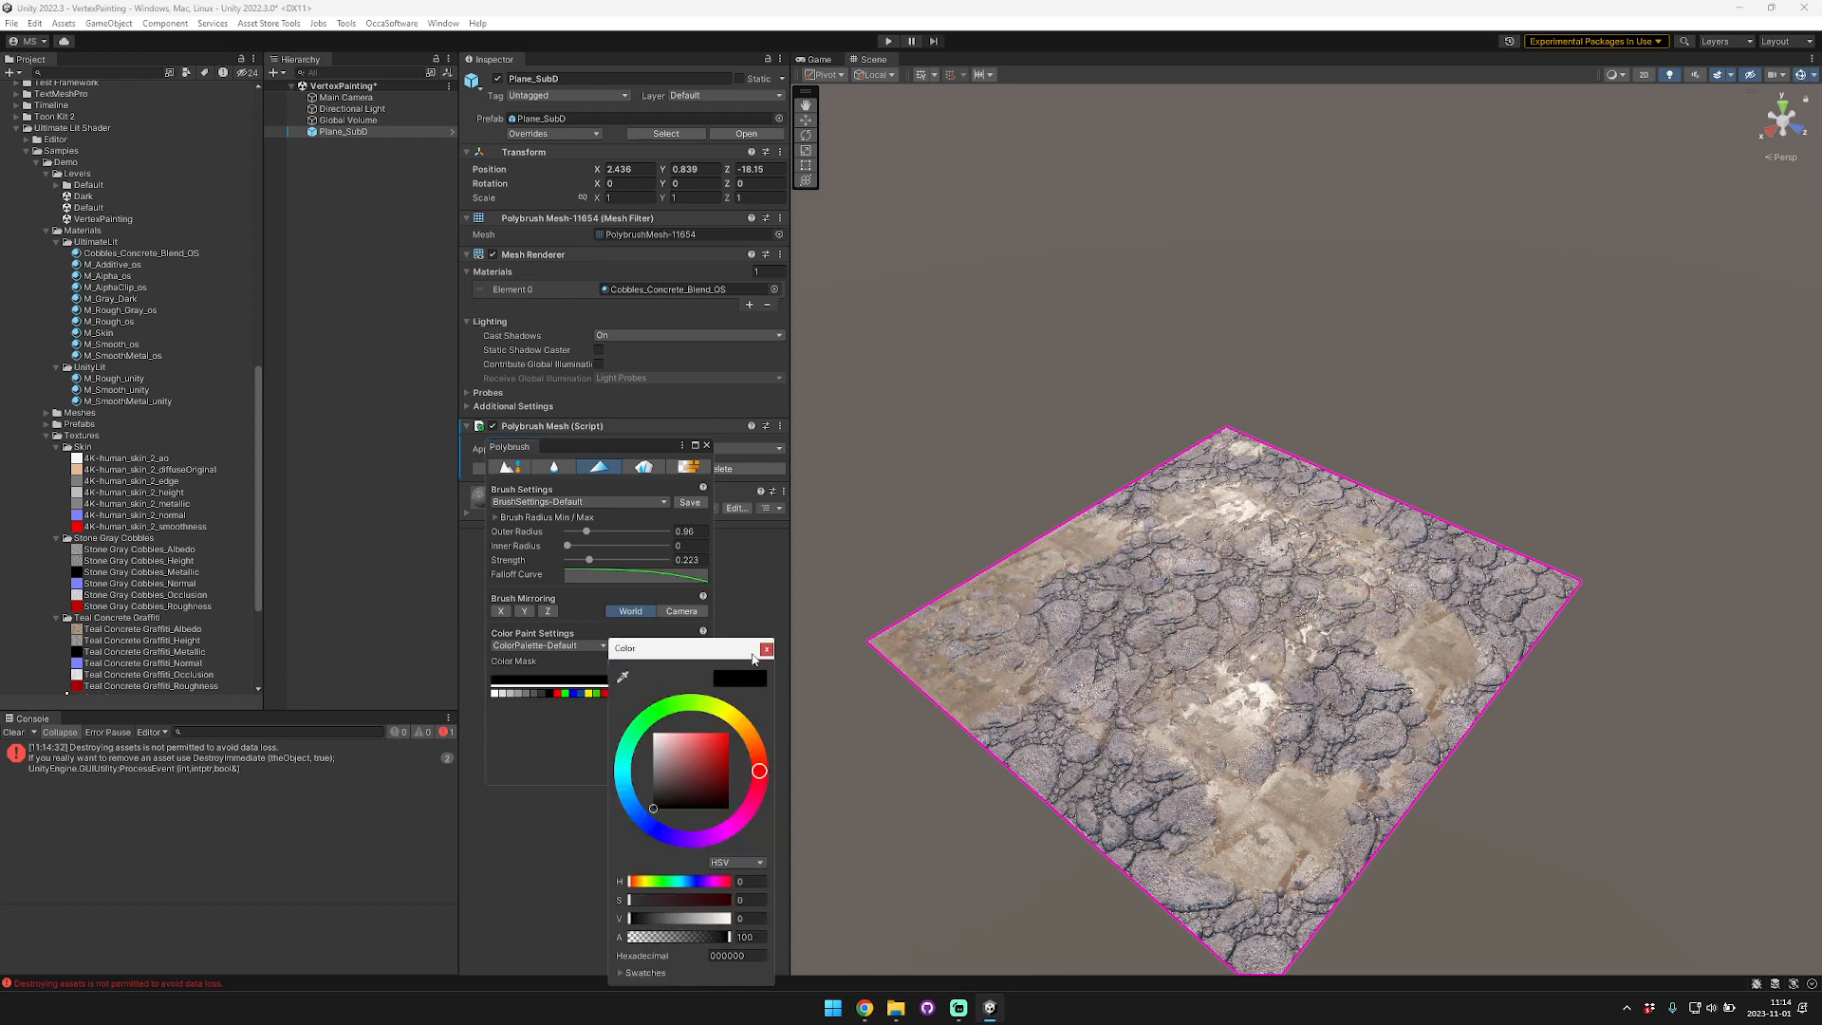
left_click(765, 650)
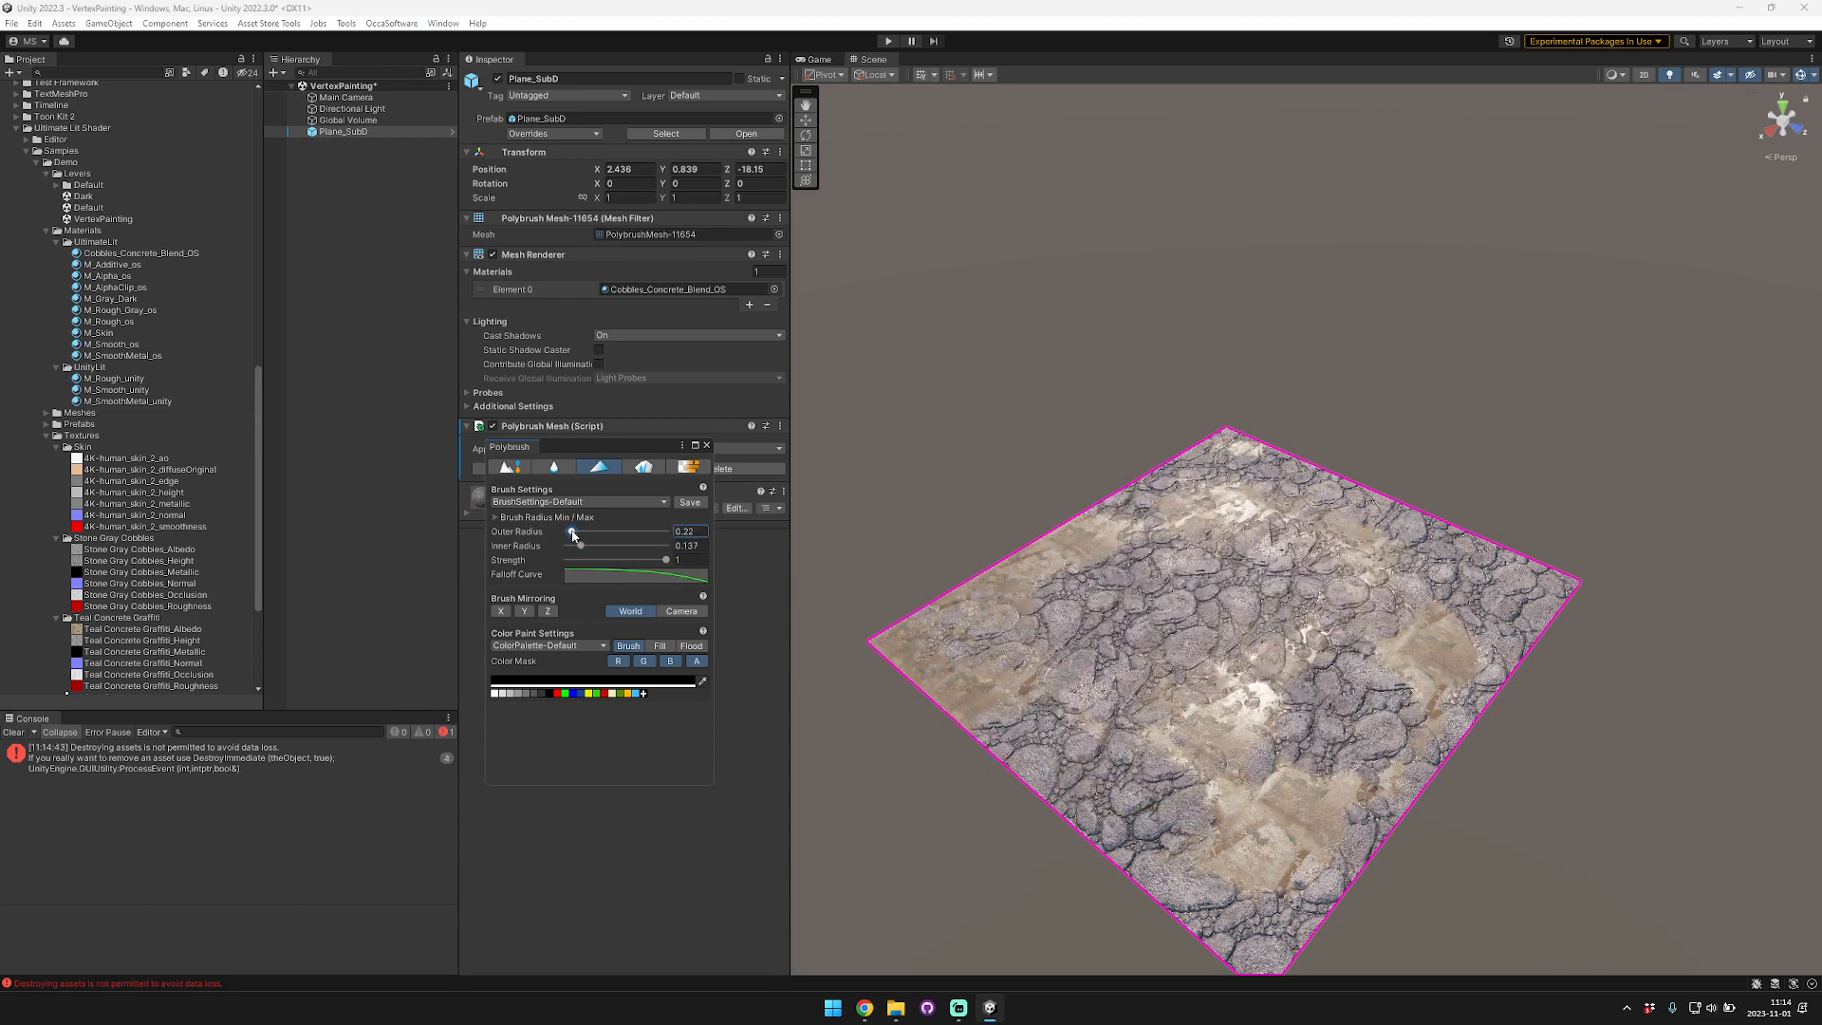
left_click_drag(572, 534, 569, 533)
mouse_move(1087, 744)
left_mouse_down()
mouse_move(1029, 702)
mouse_move(1096, 797)
mouse_move(1087, 783)
left_mouse_up()
Step: Open the Cobbles_Concrete_Blend_OS material's settings and examine the painted blend between concrete and cobbles up close
double_click(664, 289)
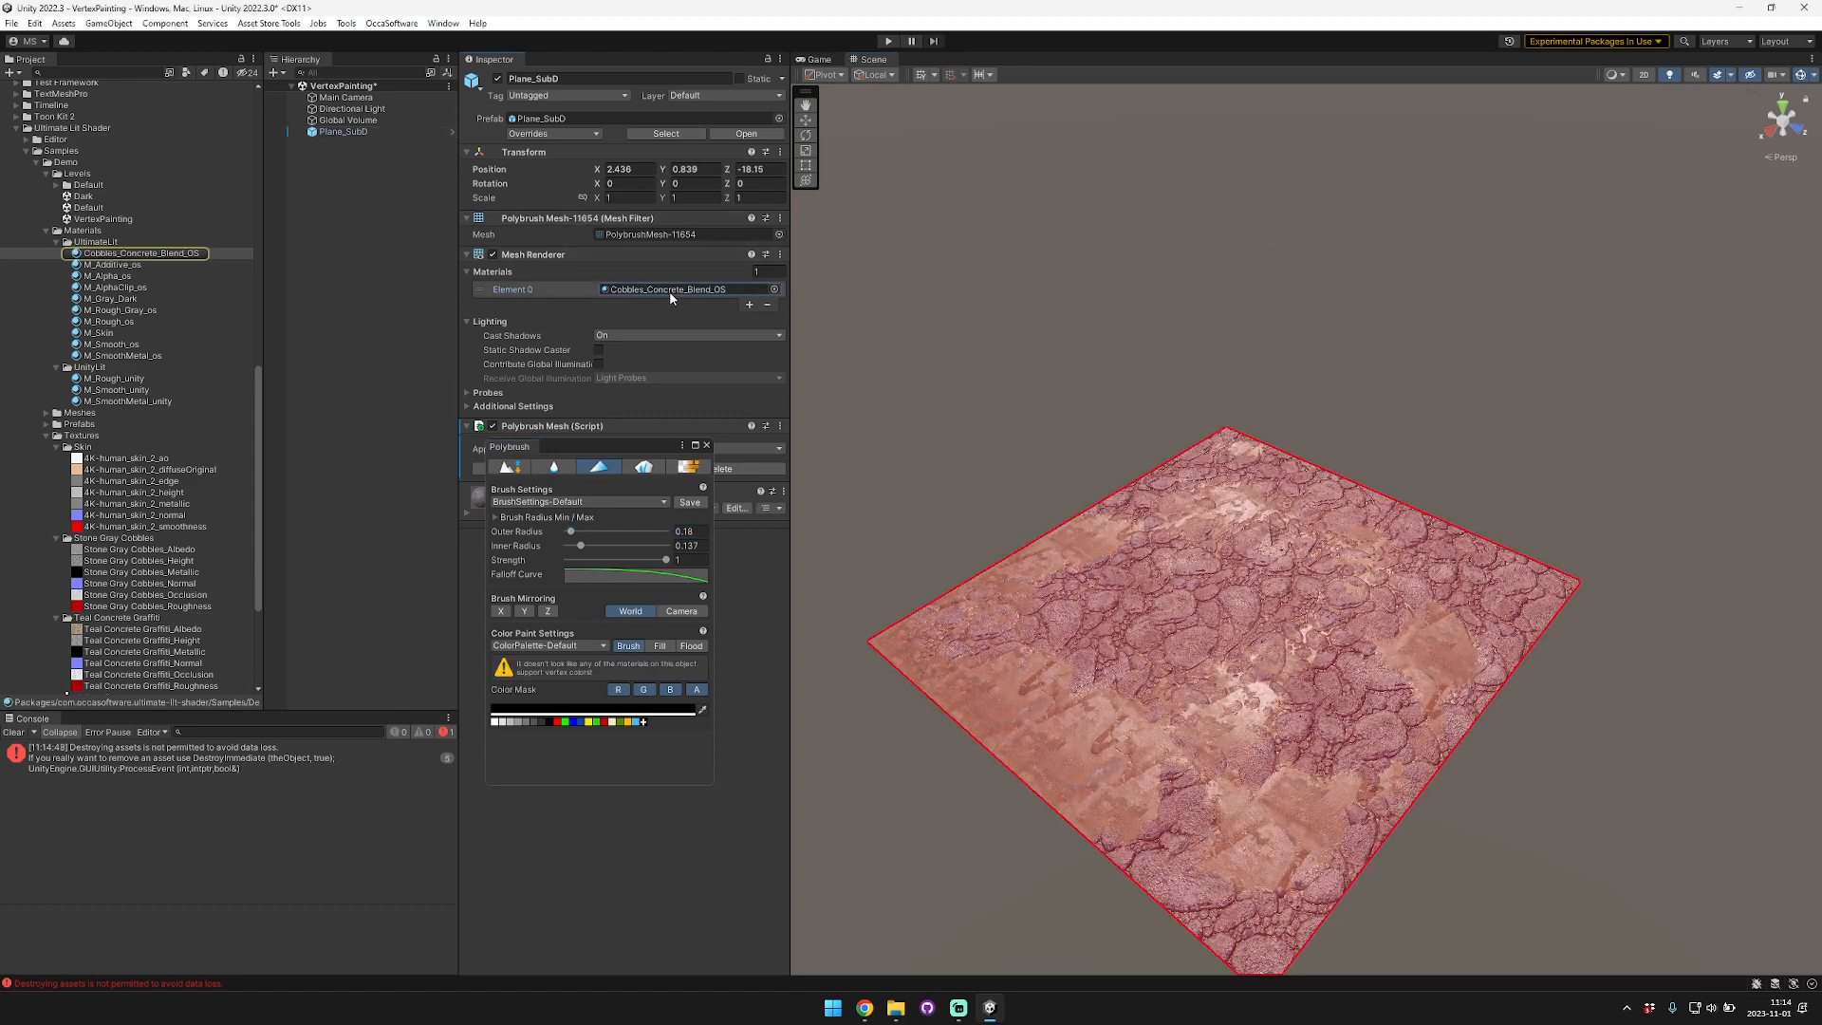
left_click_drag(618, 448, 405, 481)
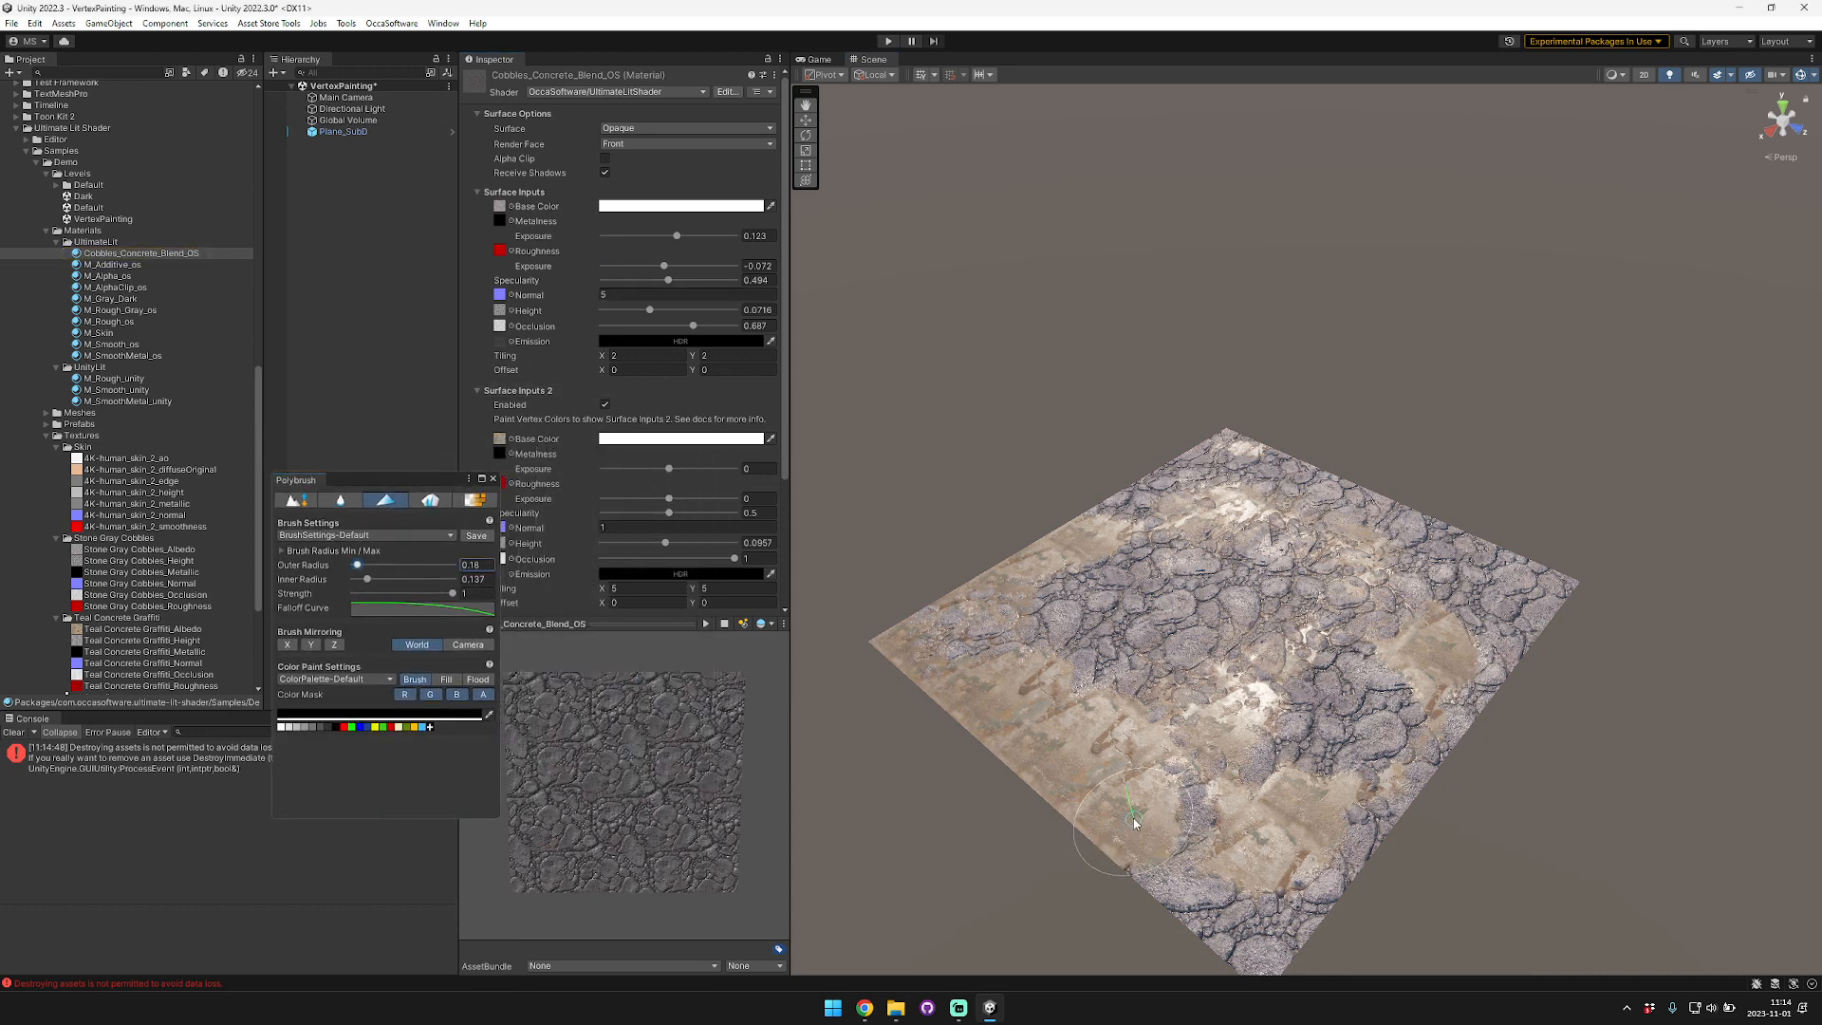
key("w")
right_click_drag(1054, 769, 724, 748)
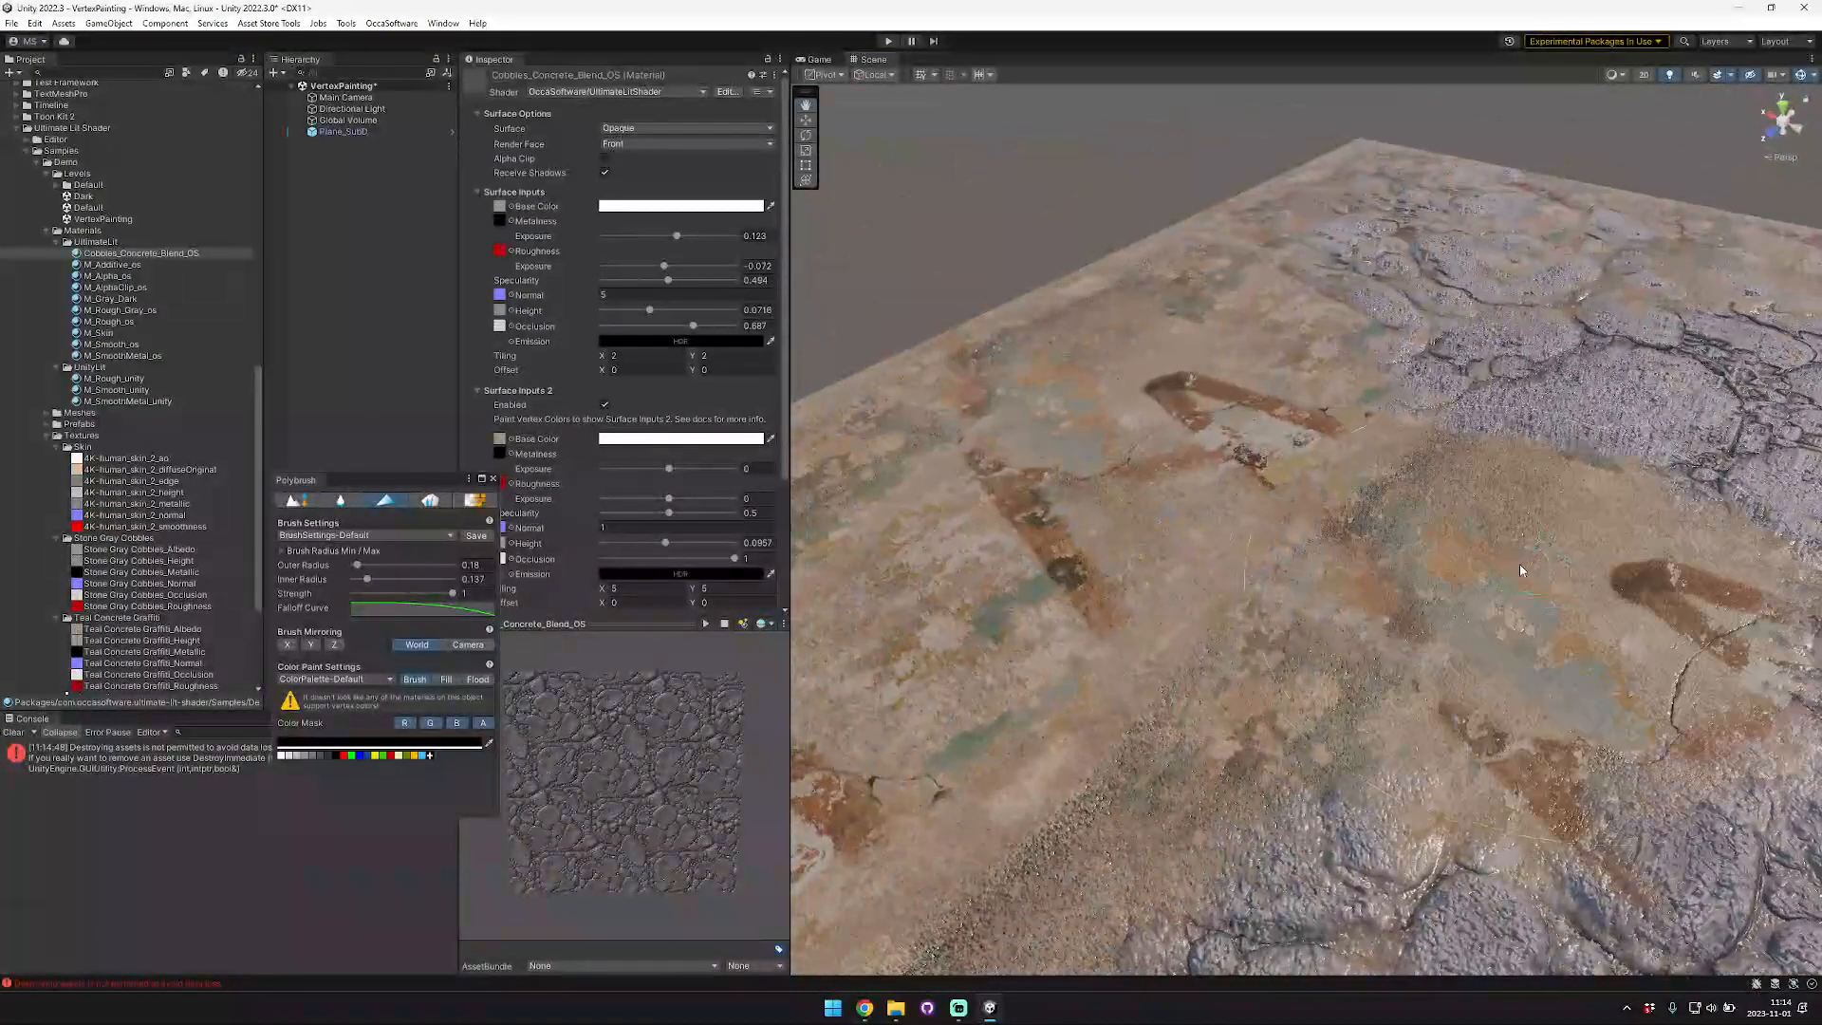
Step: Paint black vertex colour strokes across the plane to reveal the concrete layer over more of its surface
mouse_move(1273, 442)
left_mouse_down()
mouse_move(1328, 513)
mouse_move(1249, 476)
mouse_move(1347, 569)
mouse_move(1298, 555)
left_mouse_up()
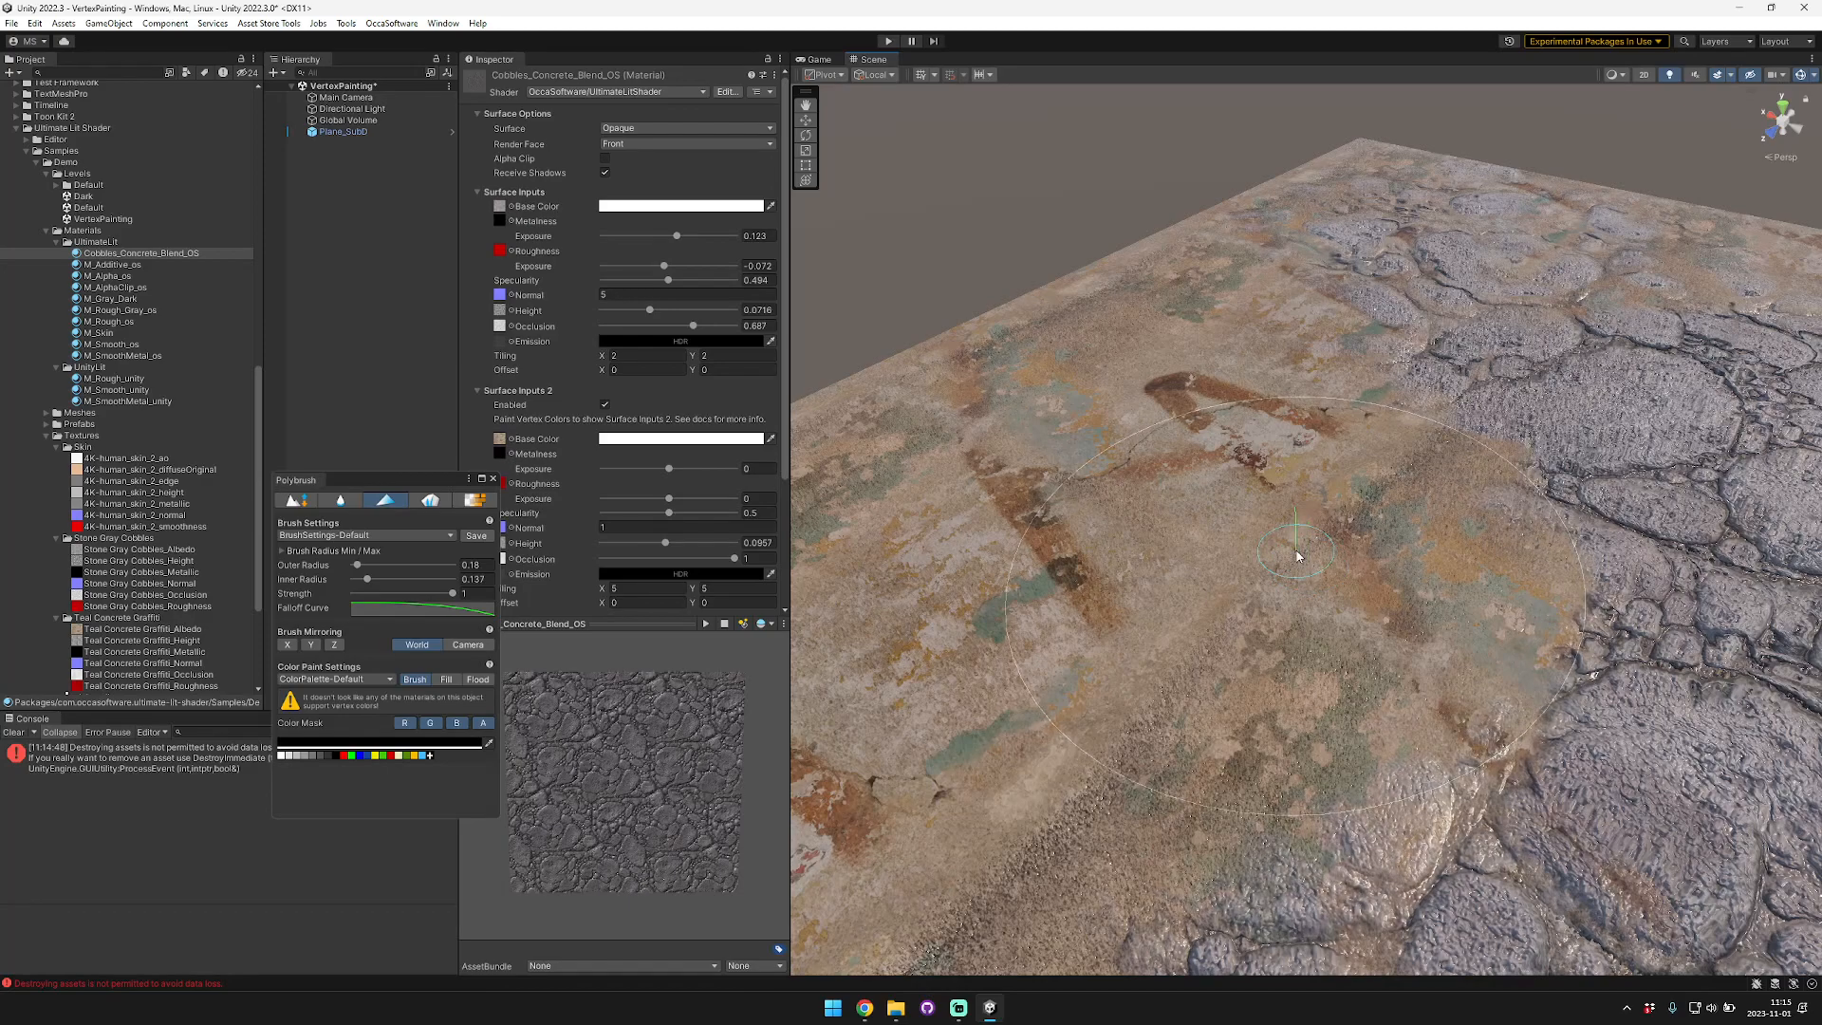
scroll(1297, 556, "down", 5)
middle_click_drag(1298, 555, 1052, 459)
mouse_move(1051, 459)
left_mouse_down()
mouse_move(1223, 532)
mouse_move(1271, 665)
mouse_move(1195, 750)
mouse_move(1313, 662)
left_mouse_up()
right_click_drag(1313, 662, 1381, 665)
mouse_move(1381, 664)
left_mouse_down()
mouse_move(1518, 692)
mouse_move(1499, 721)
left_mouse_up()
right_click_drag(1405, 664, 1461, 661)
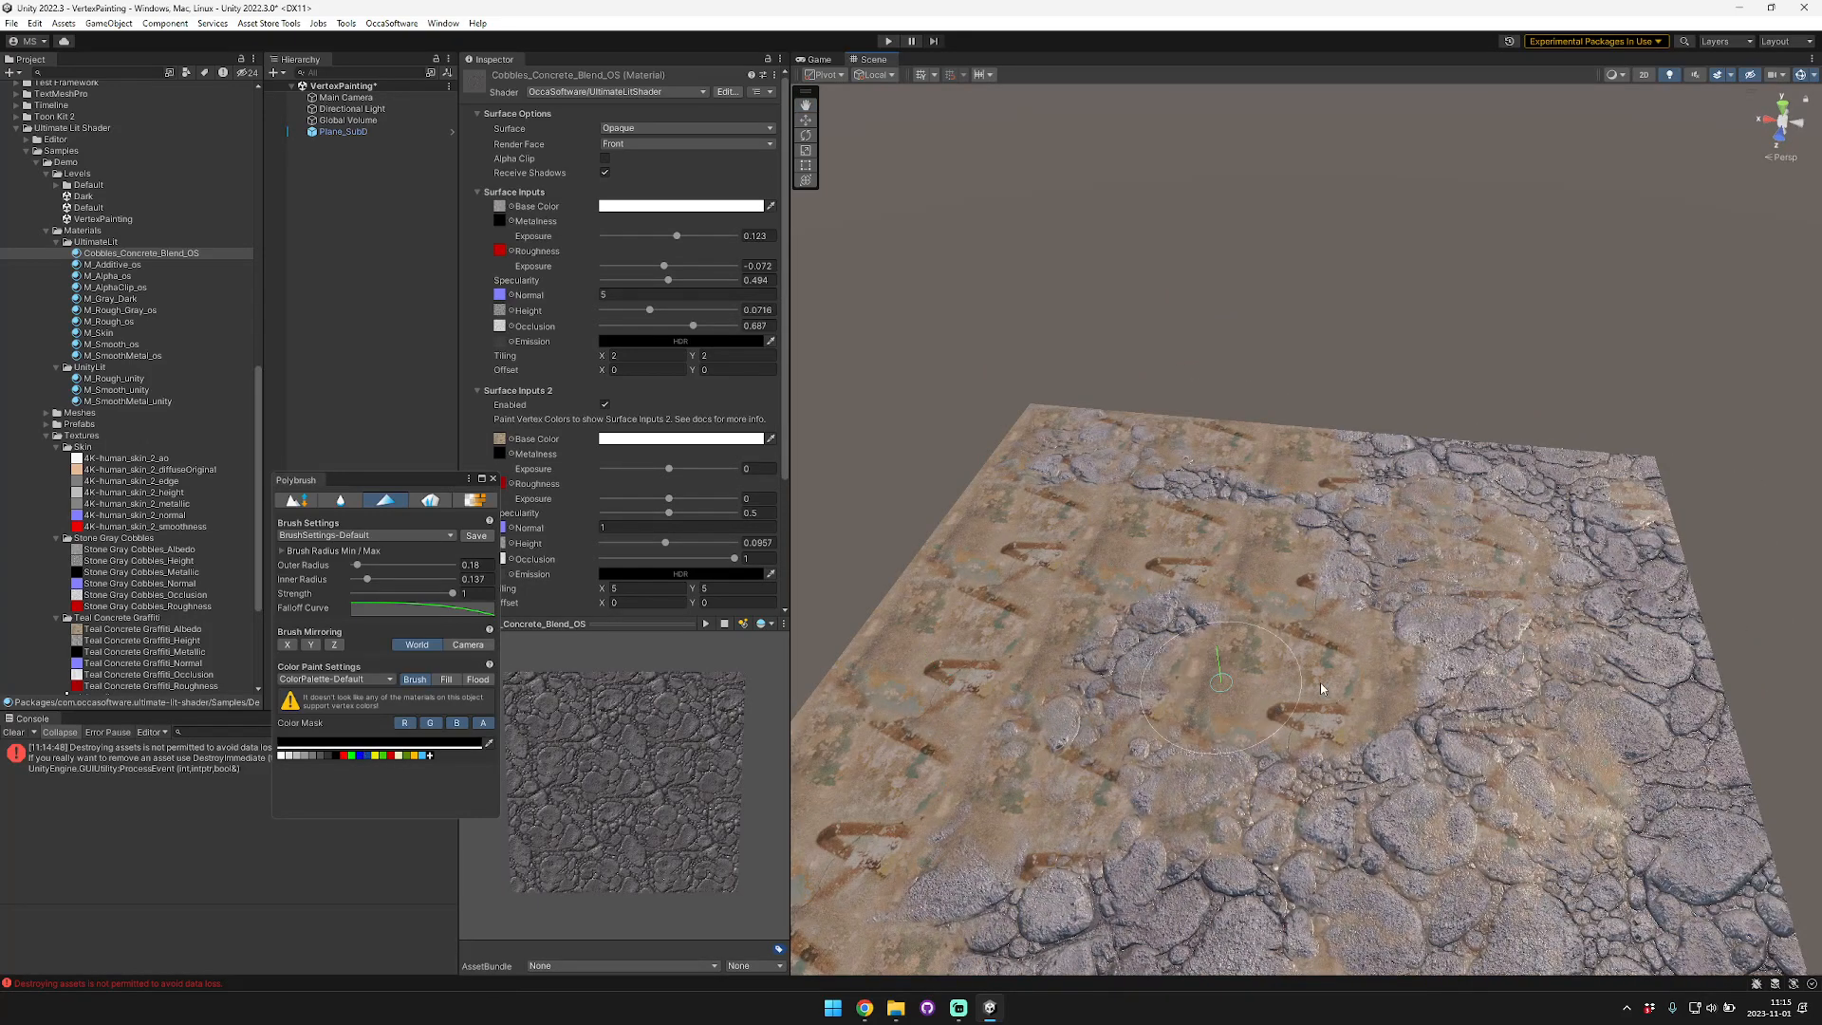
Step: Set the paint colour to white and paint the cobbles back over the concrete in the plane's middle area
left_click(281, 728)
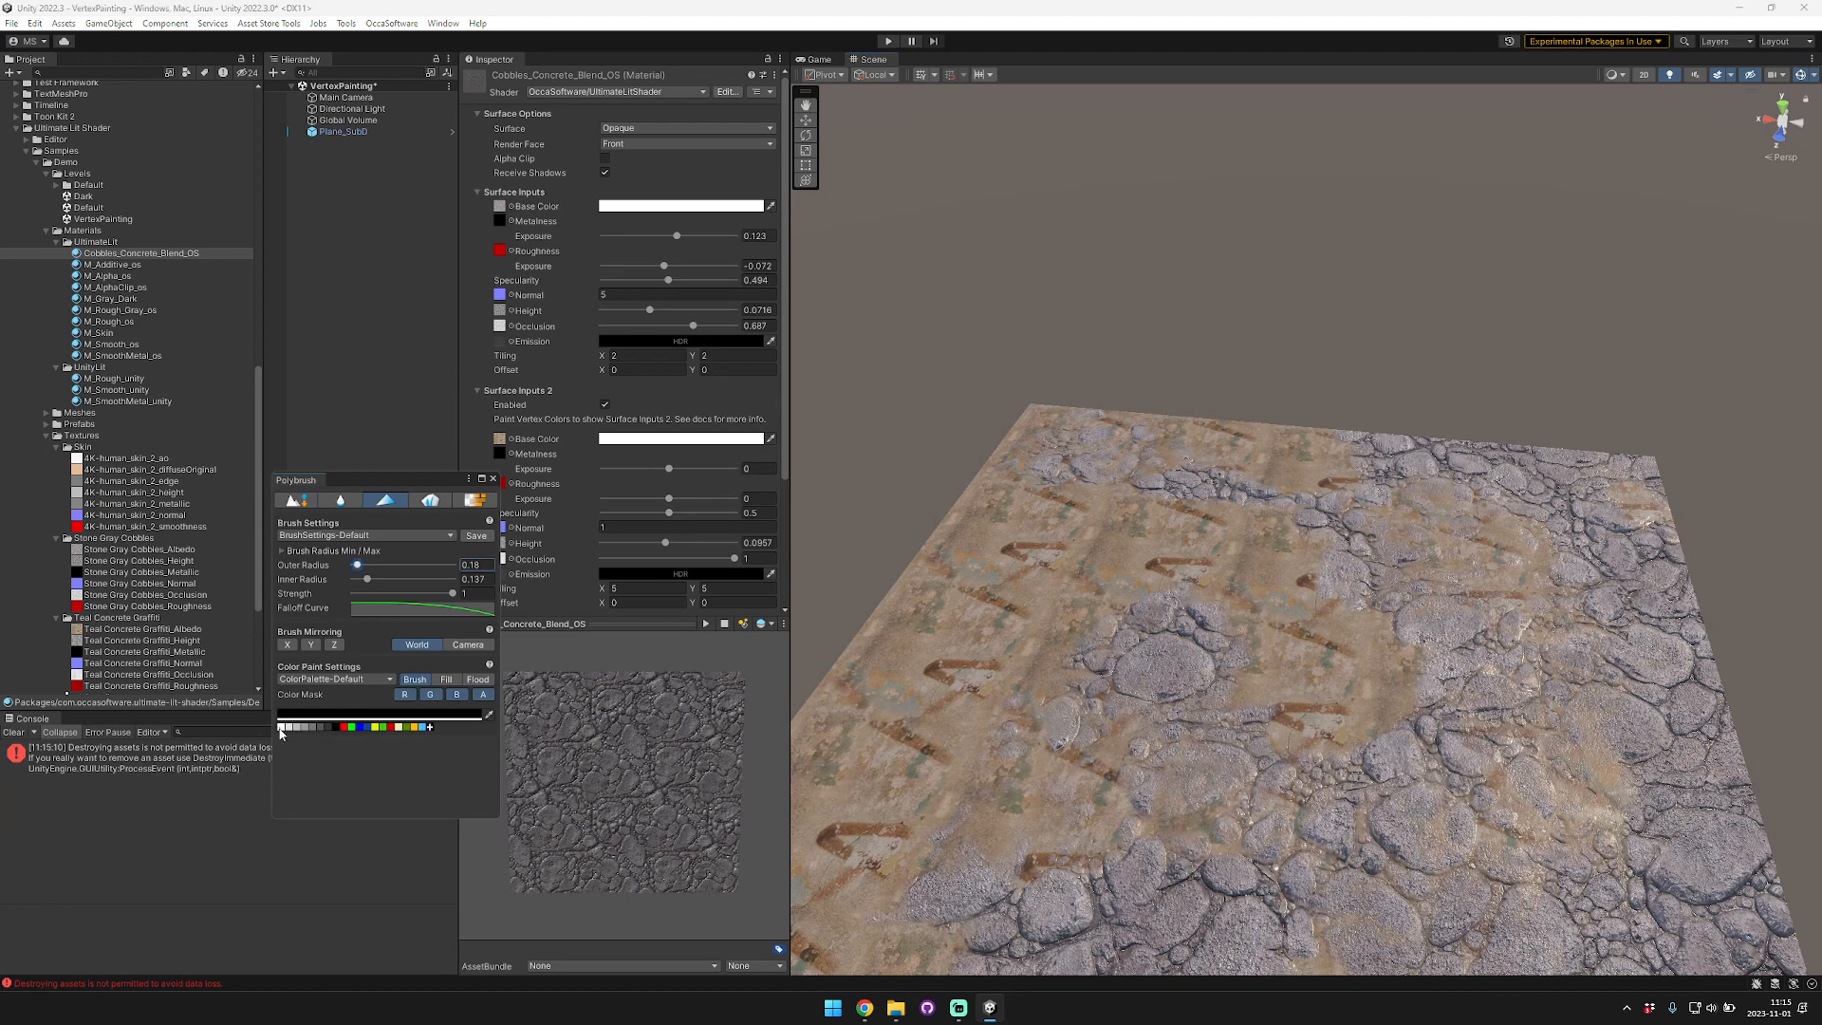
left_click(281, 728)
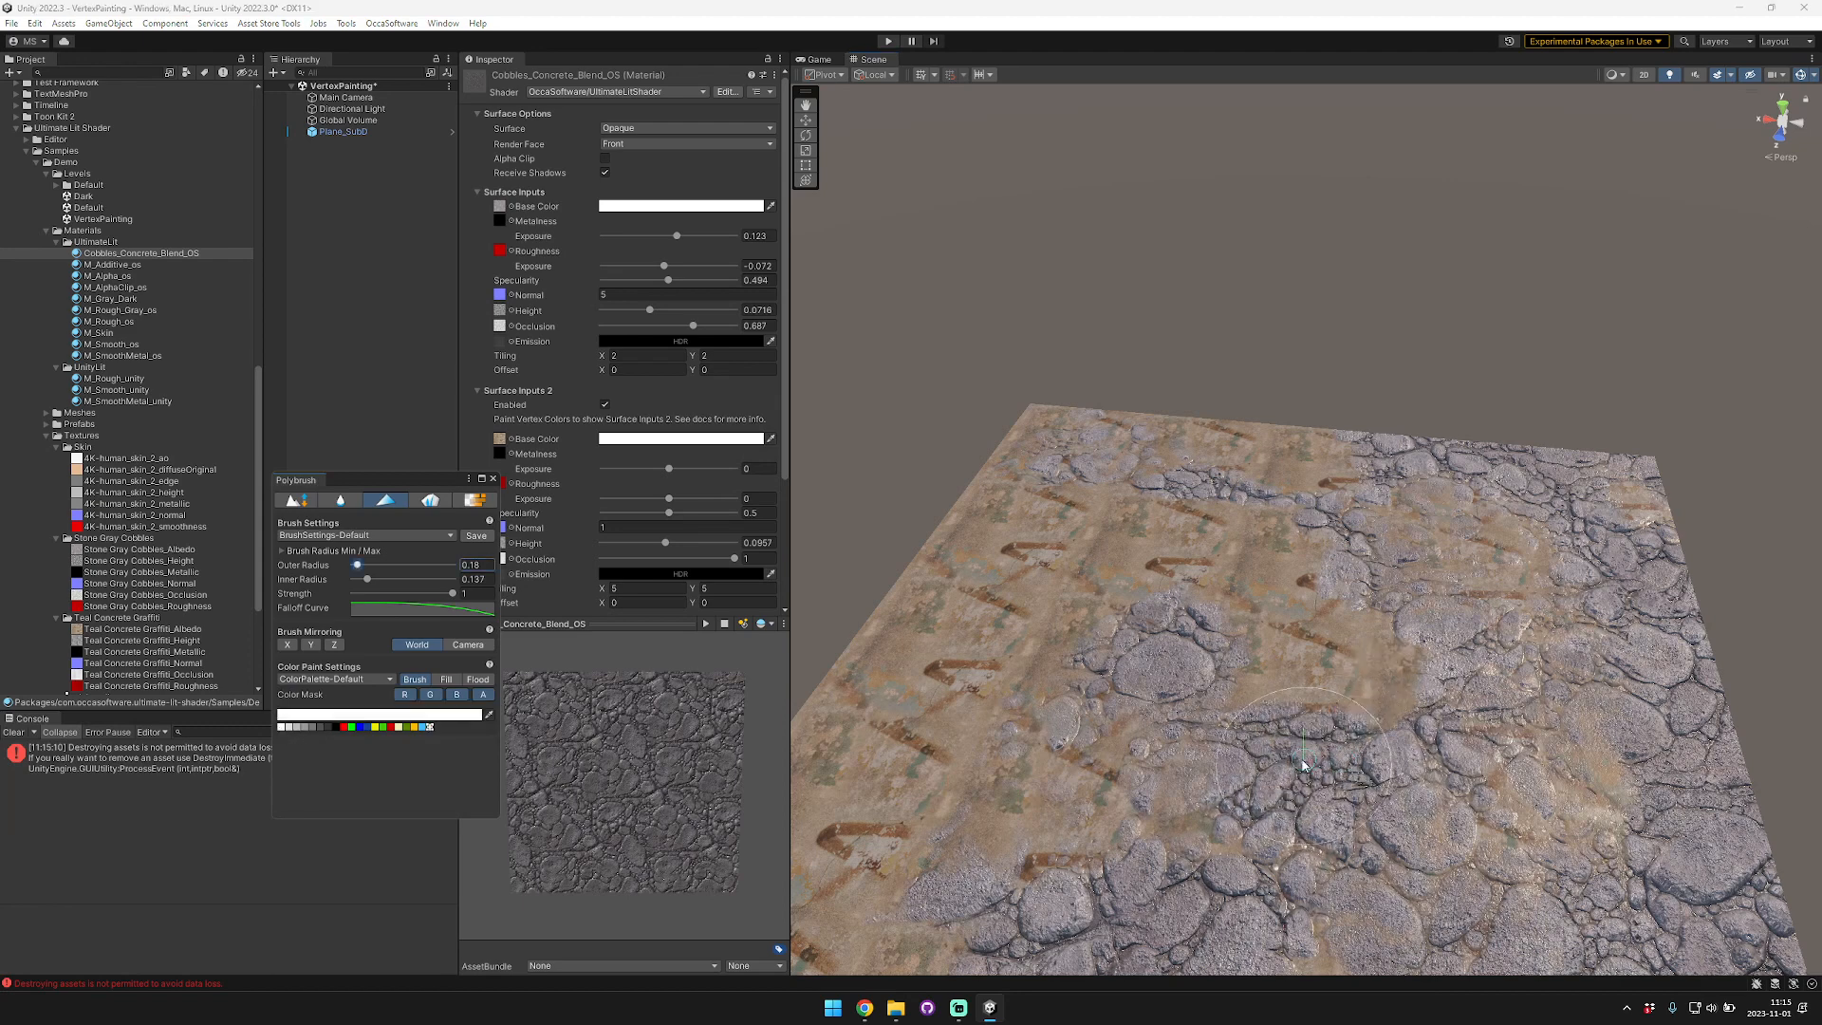
mouse_move(1306, 735)
left_mouse_down()
mouse_move(1219, 593)
mouse_move(1151, 602)
mouse_move(1106, 491)
mouse_move(949, 702)
mouse_move(1233, 560)
mouse_move(1328, 456)
mouse_move(1040, 439)
mouse_move(925, 570)
mouse_move(816, 778)
mouse_move(1120, 854)
mouse_move(1261, 651)
left_mouse_up()
key("s")
right_click_drag(1261, 650, 1297, 691)
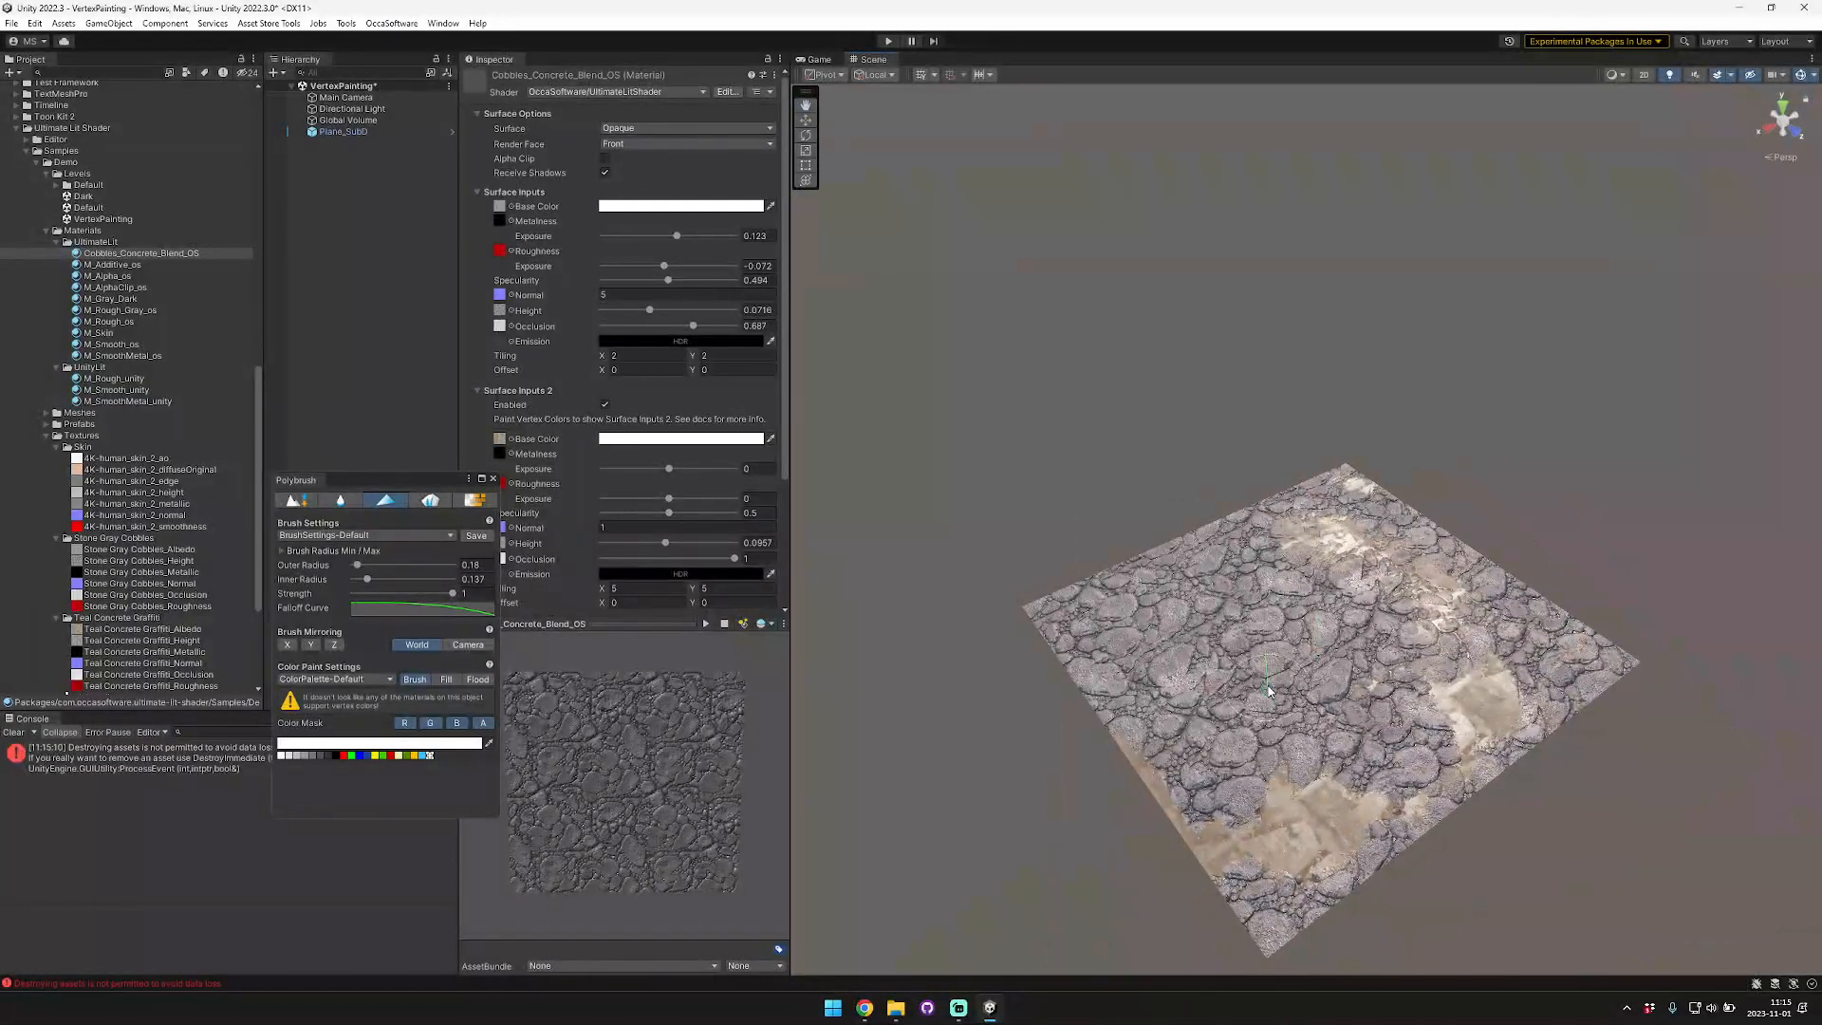
scroll(1153, 664, "up", 5)
left_click_drag(1153, 664, 1312, 653, "alt")
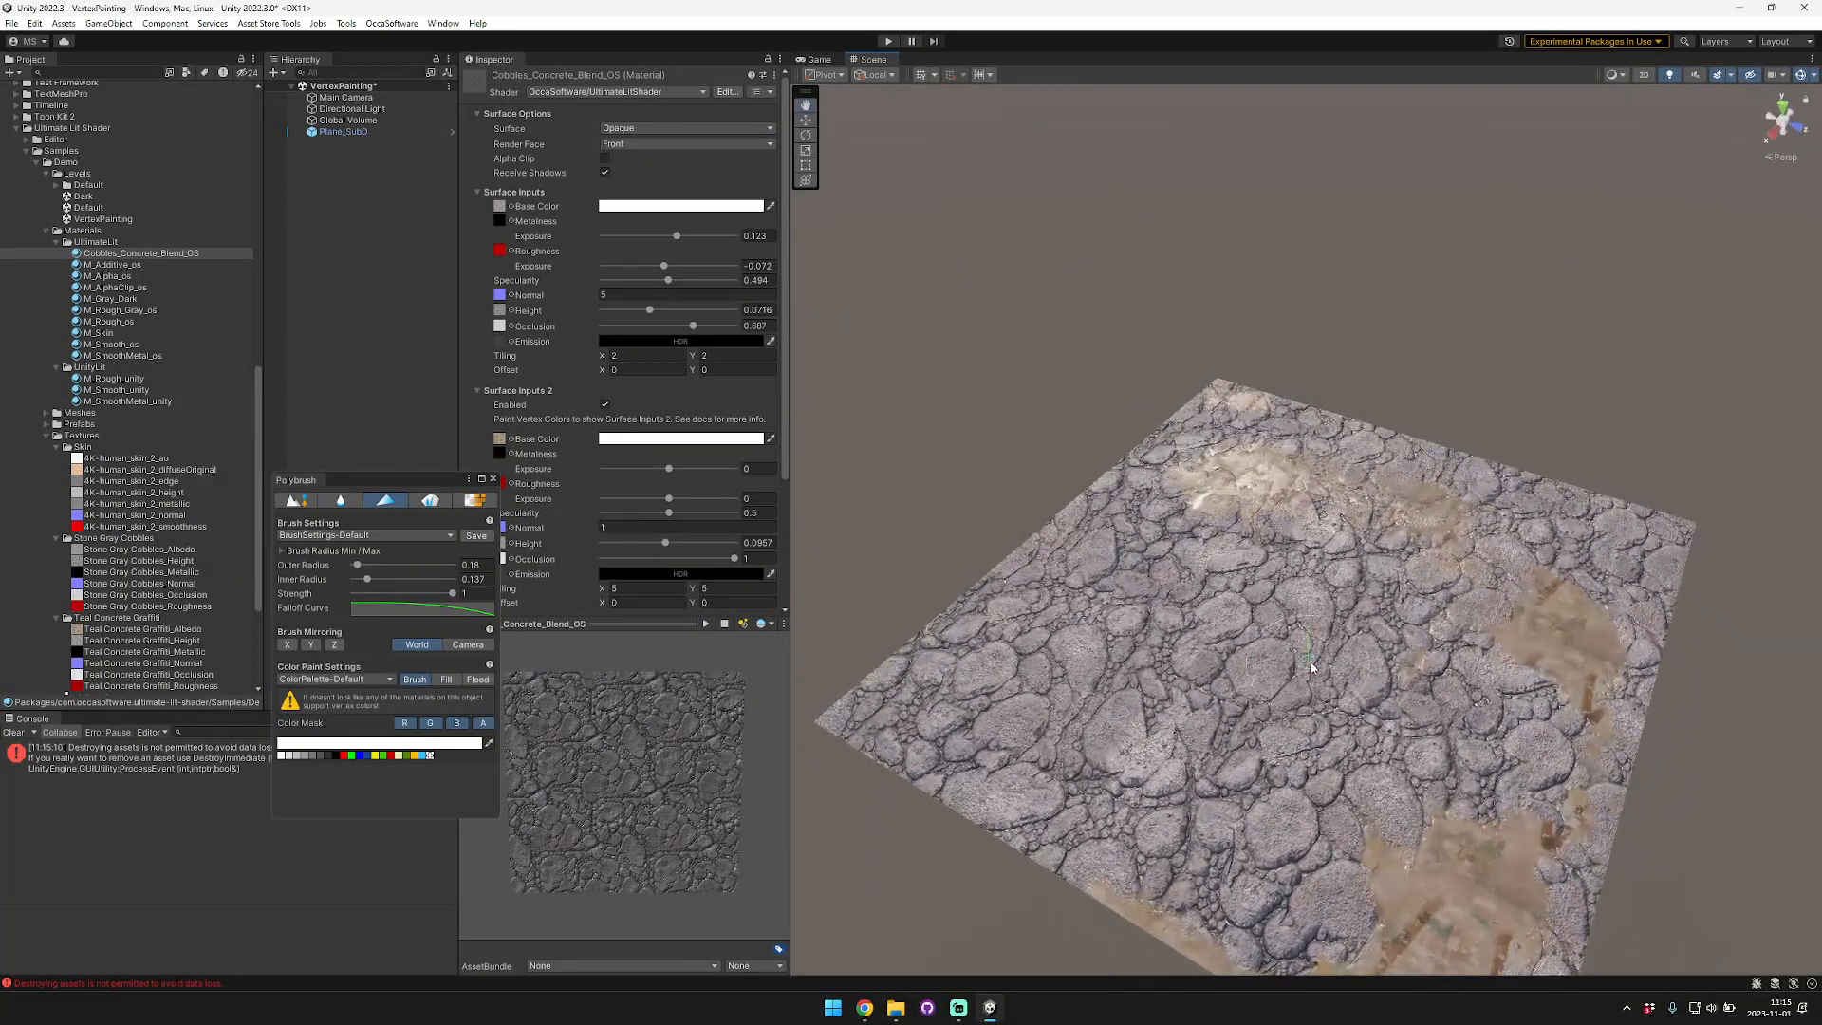
Step: Pick a grey paint colour and paint a partial concrete blend over the plane's middle area, inspecting it up close
left_click(311, 727)
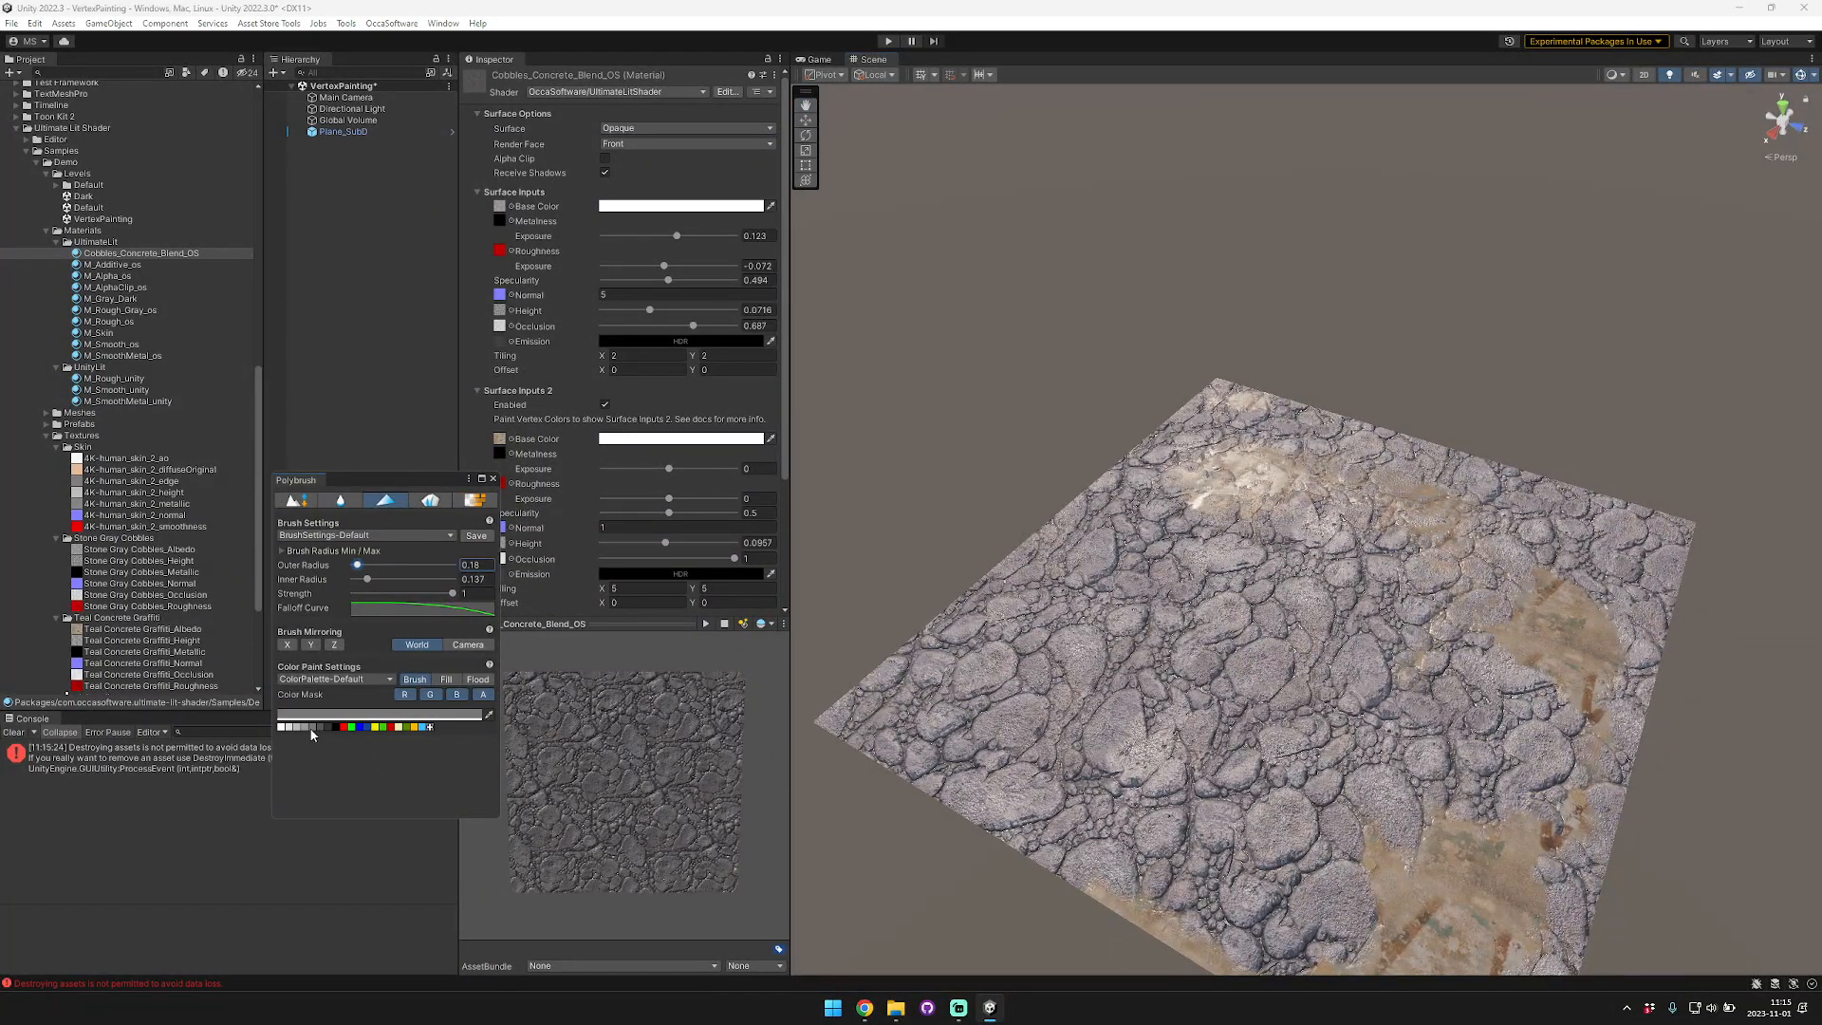
mouse_move(1205, 750)
left_mouse_down()
mouse_move(1200, 711)
mouse_move(1162, 726)
mouse_move(1119, 692)
mouse_move(1231, 786)
mouse_move(1207, 842)
left_mouse_up()
key("w")
mouse_move(1207, 841)
right_mouse_down()
mouse_move(1177, 858)
mouse_move(1561, 822)
mouse_move(1671, 665)
mouse_move(1461, 750)
mouse_move(1309, 716)
right_mouse_up()
key("s")
key("w")
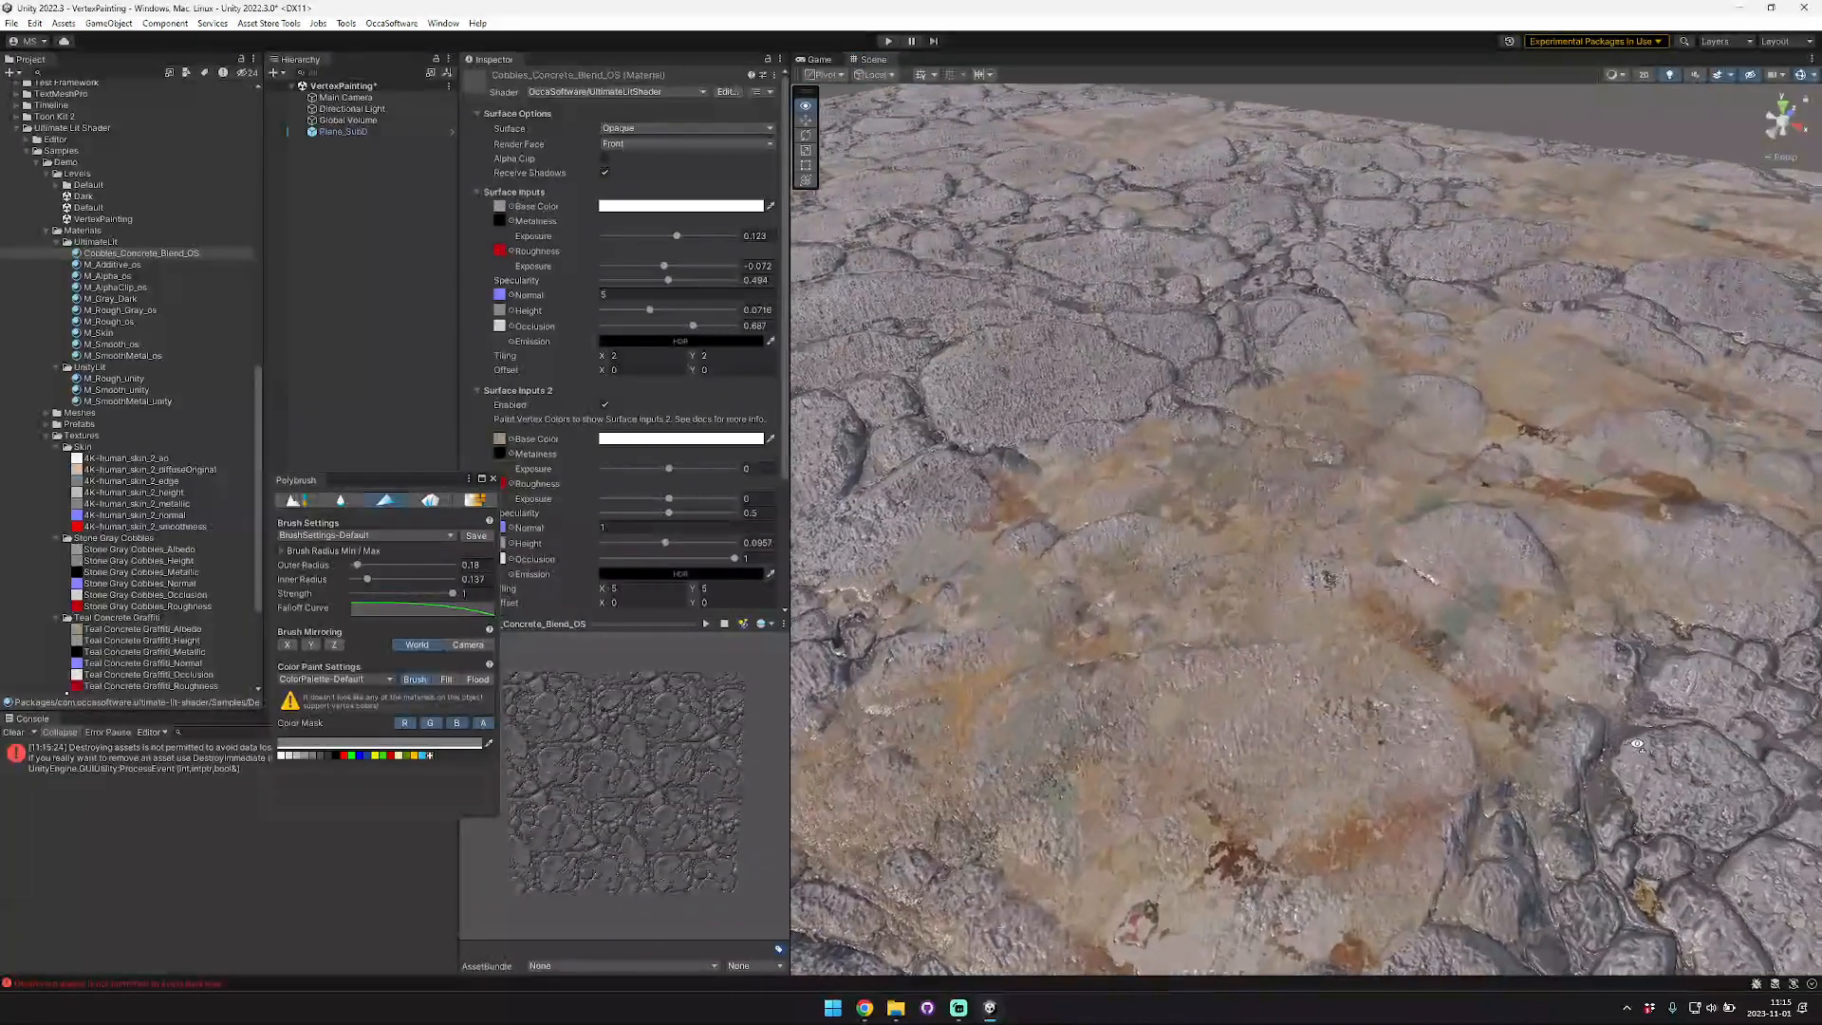
scroll(1298, 711, "down", 10)
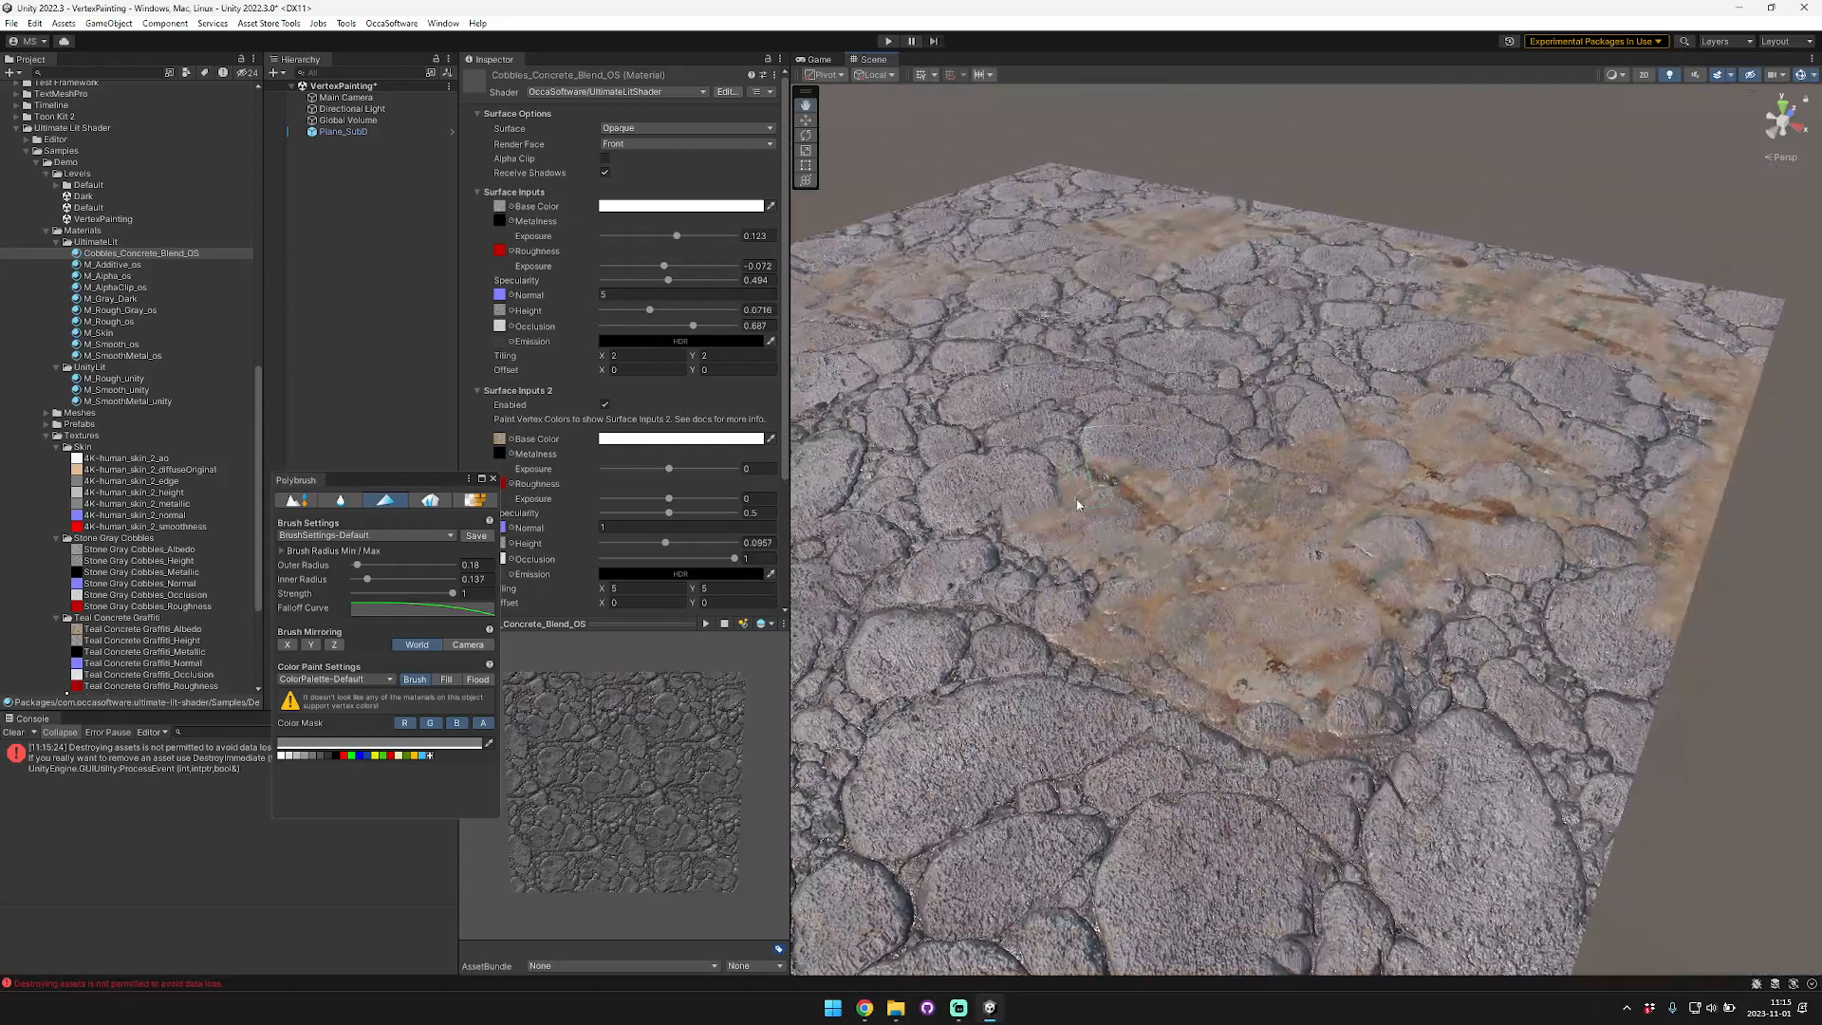
Step: Paint more grey strokes to extend the concrete patch among the cobbles, and check it from another angle
mouse_move(1255, 580)
left_mouse_down()
mouse_move(1129, 493)
mouse_move(1072, 569)
mouse_move(1233, 408)
mouse_move(1279, 462)
left_mouse_up()
key("s")
mouse_move(1279, 462)
right_mouse_down()
mouse_move(1053, 473)
mouse_move(1106, 527)
right_mouse_up()
key("d")
key("w")
scroll(669, 434, "down", 1)
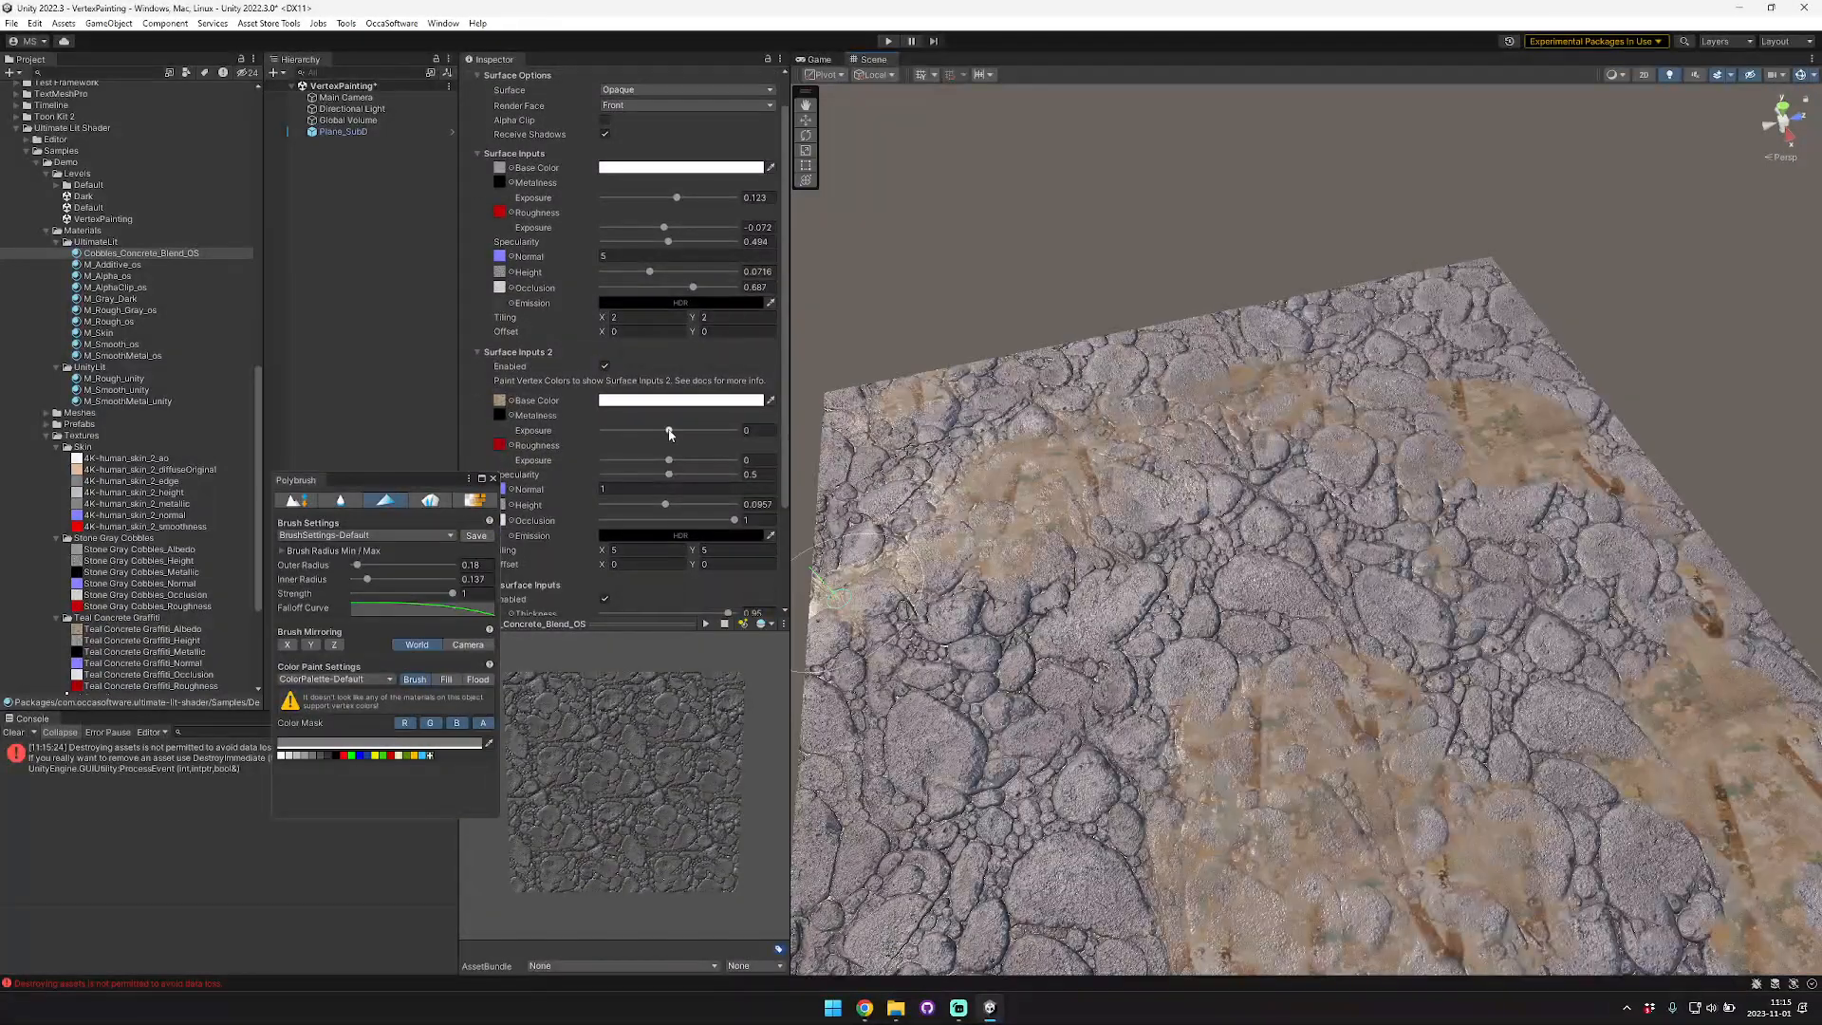
Step: Try a height of 0.2 and an occlusion of 0 for Surface Inputs 2 in the blend material, restoring both values
left_click_drag(674, 432, 670, 432)
scroll(556, 453, "down", 1)
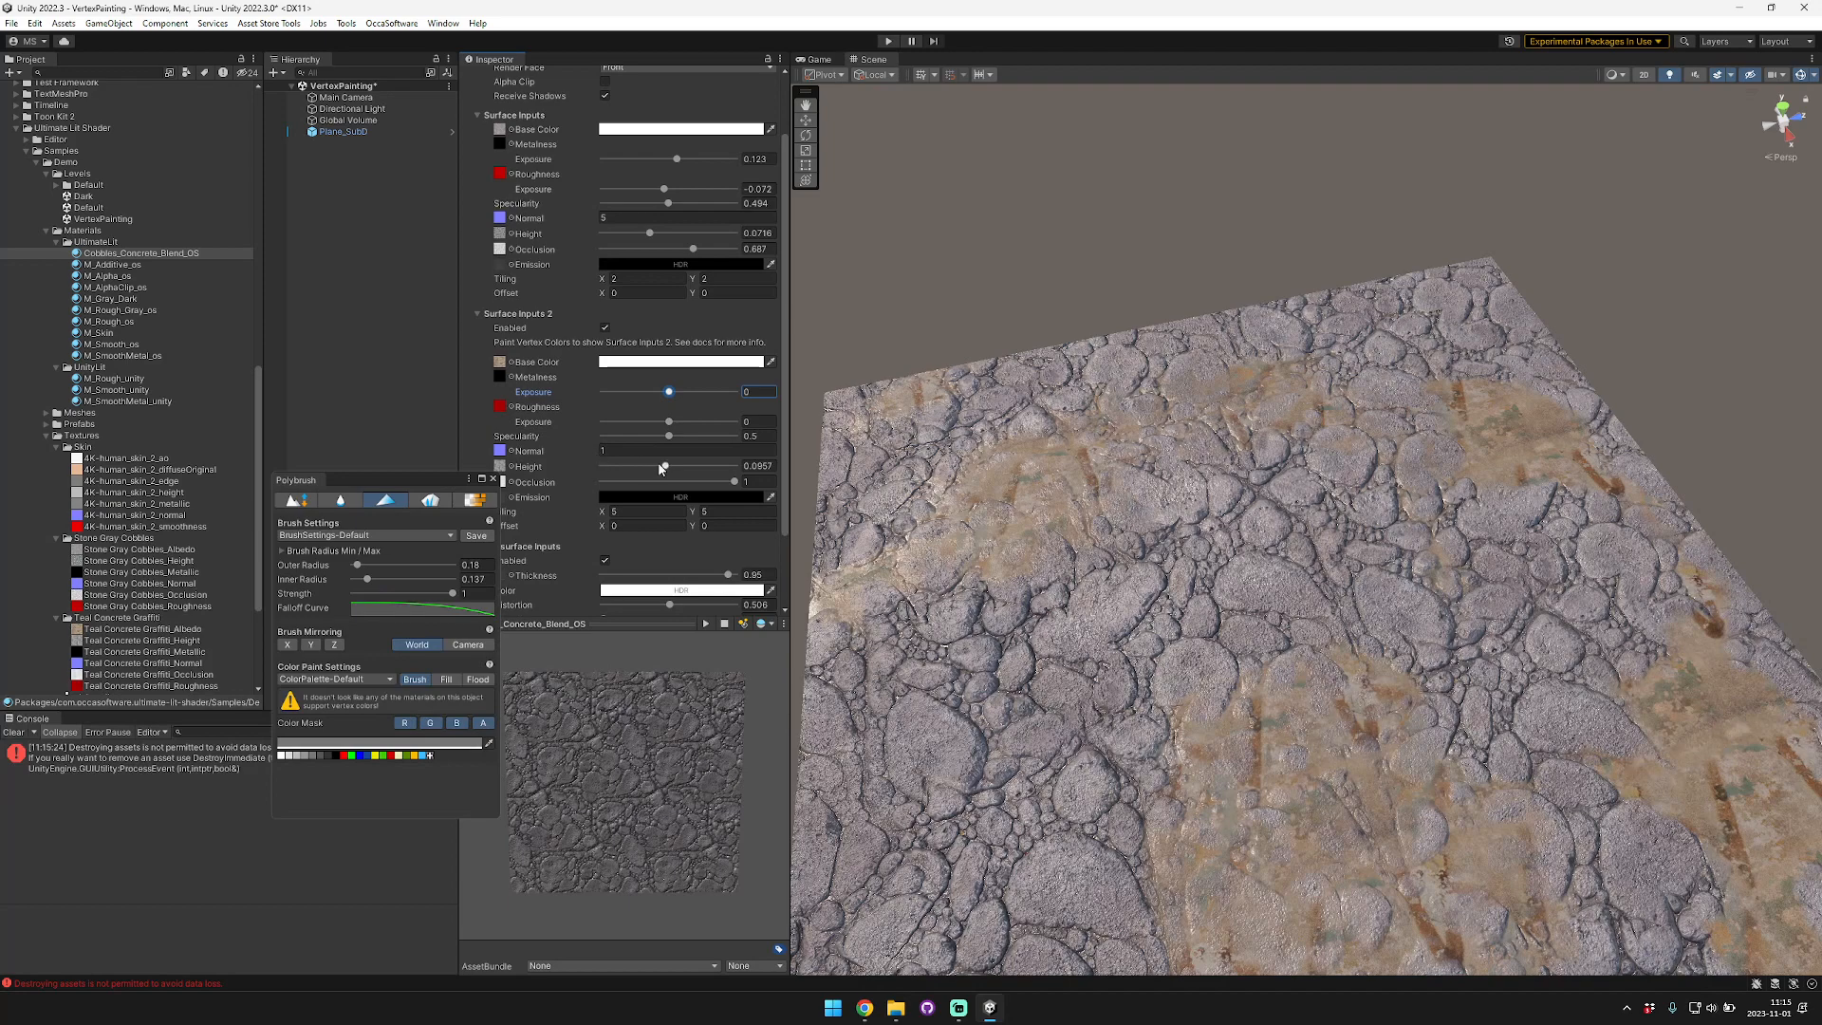
mouse_move(665, 466)
left_mouse_down()
mouse_move(777, 471)
mouse_move(720, 467)
left_mouse_up()
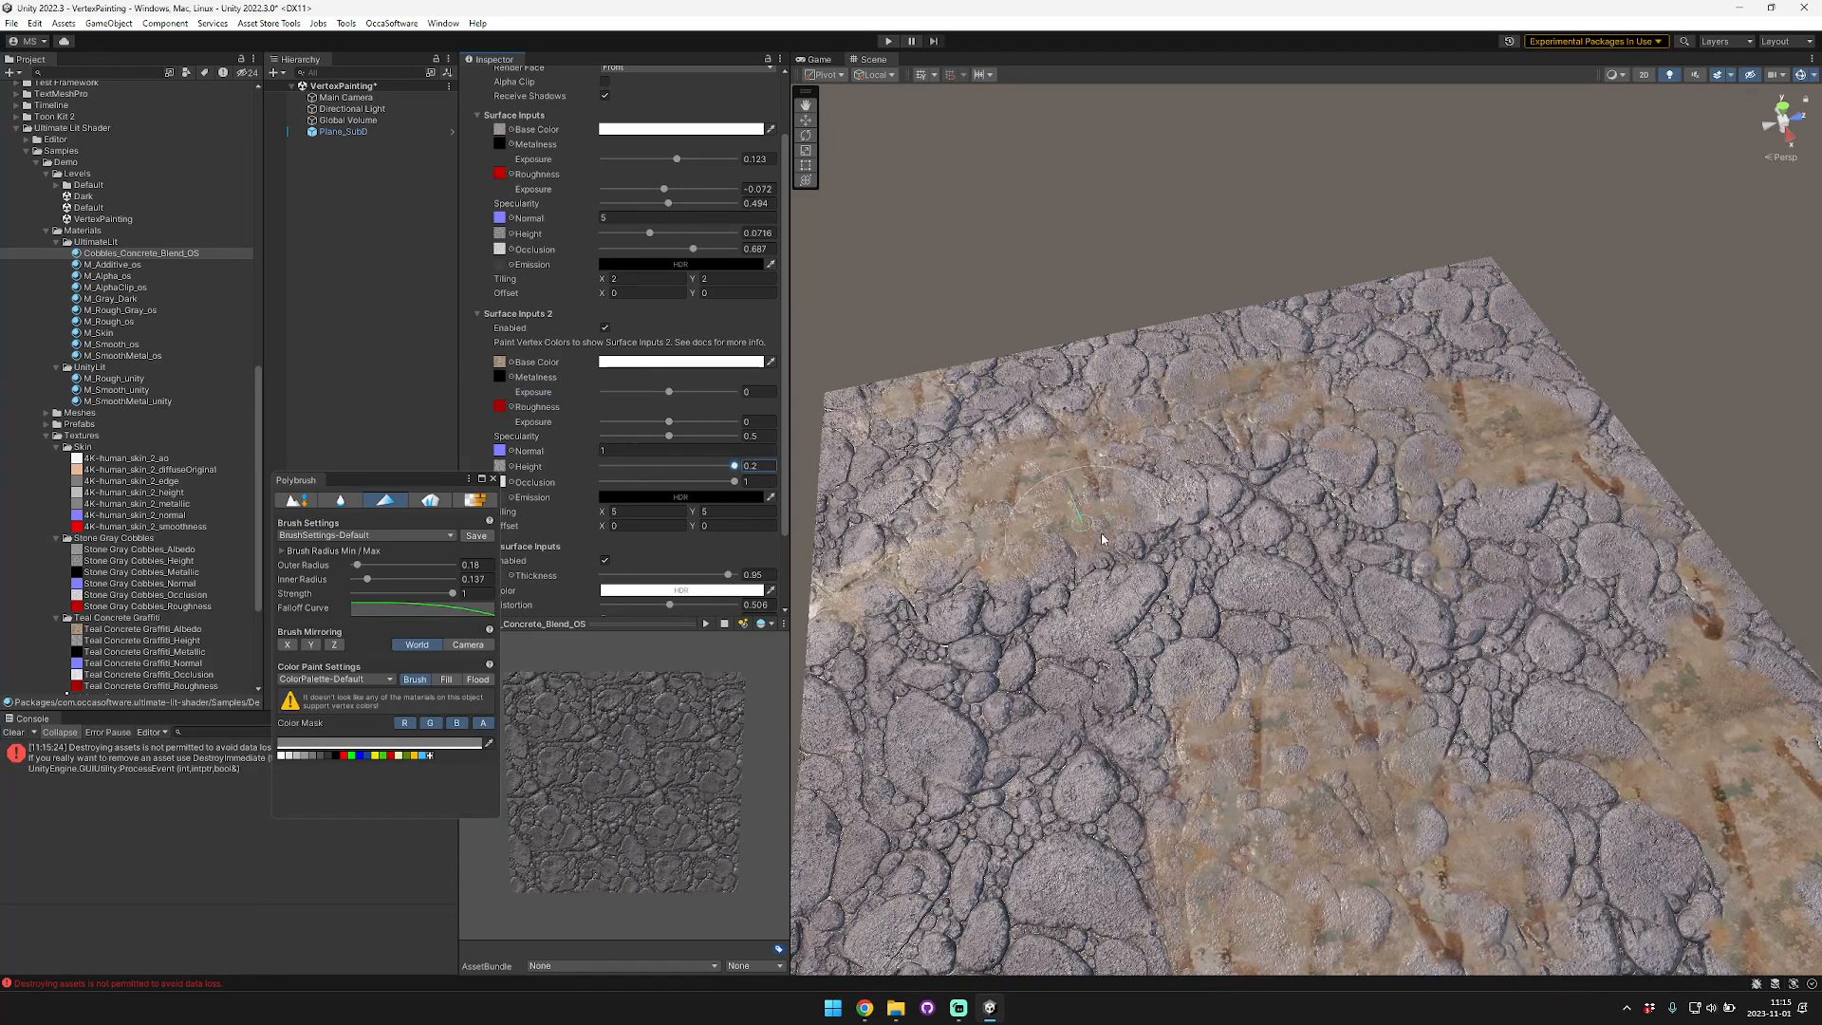
scroll(1102, 539, "up", 5)
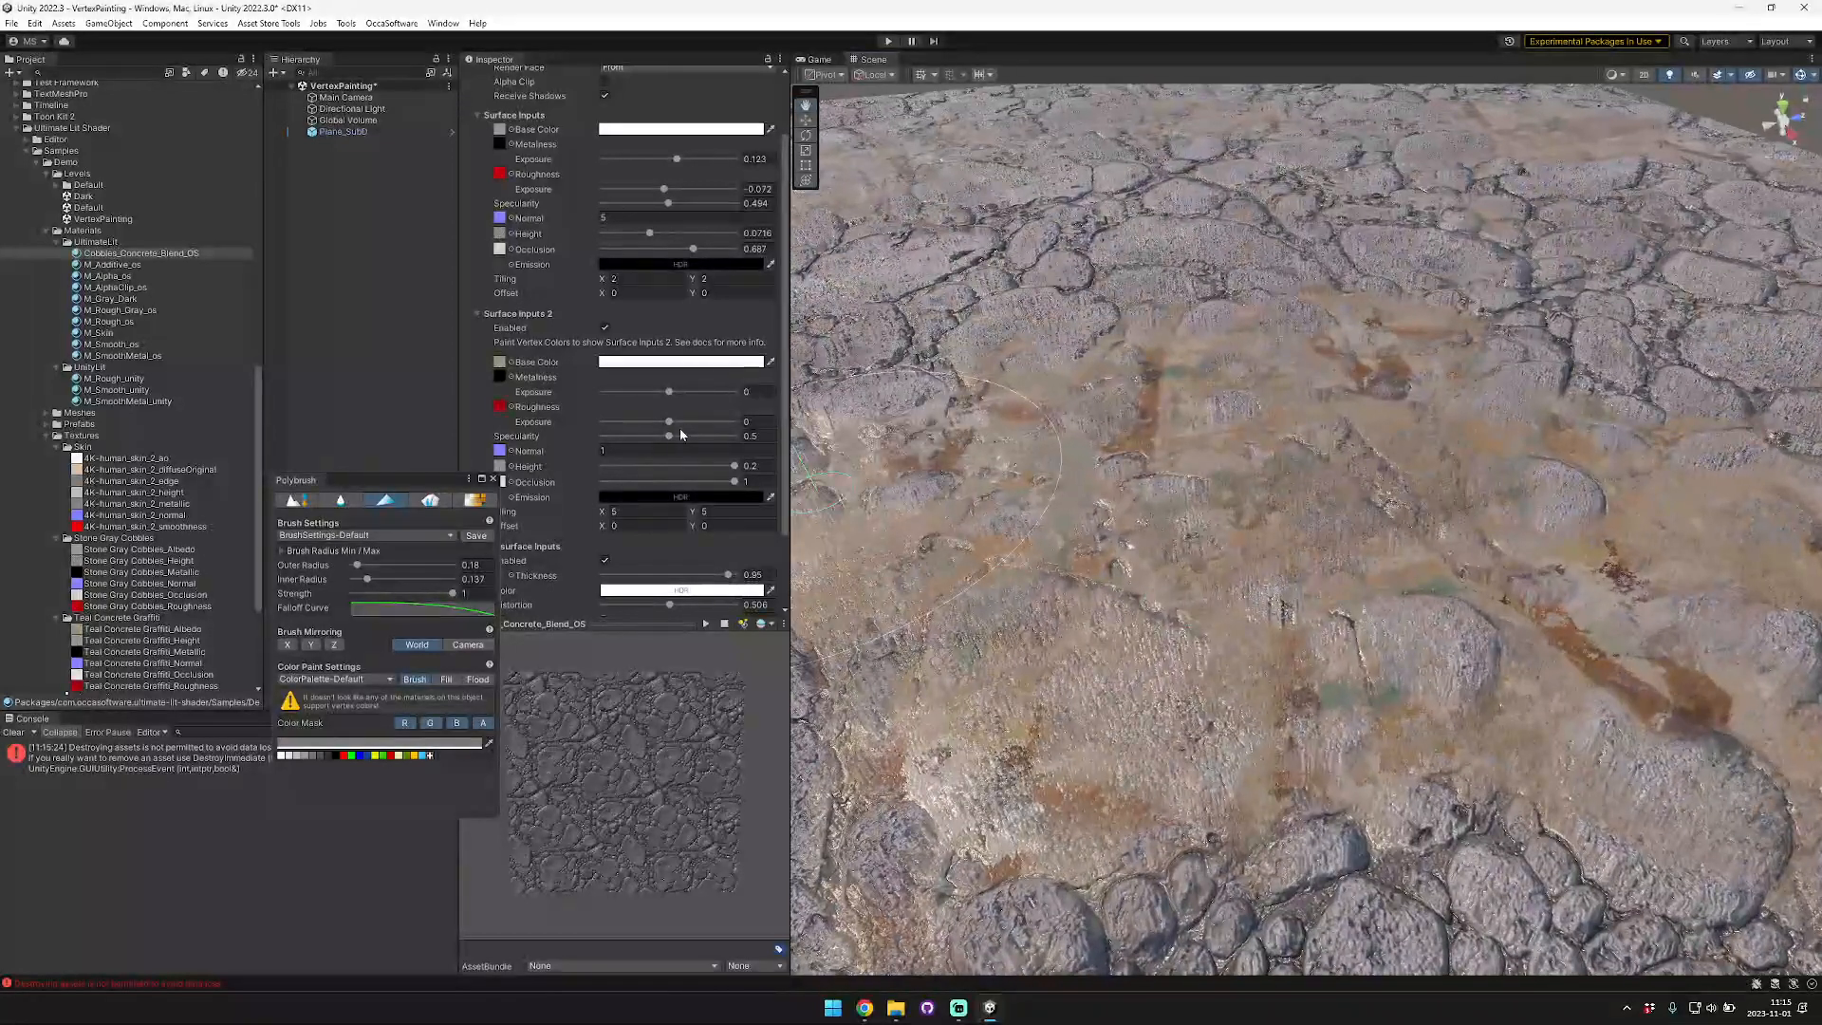
mouse_move(732, 470)
left_mouse_down()
mouse_move(546, 468)
mouse_move(741, 482)
left_mouse_up()
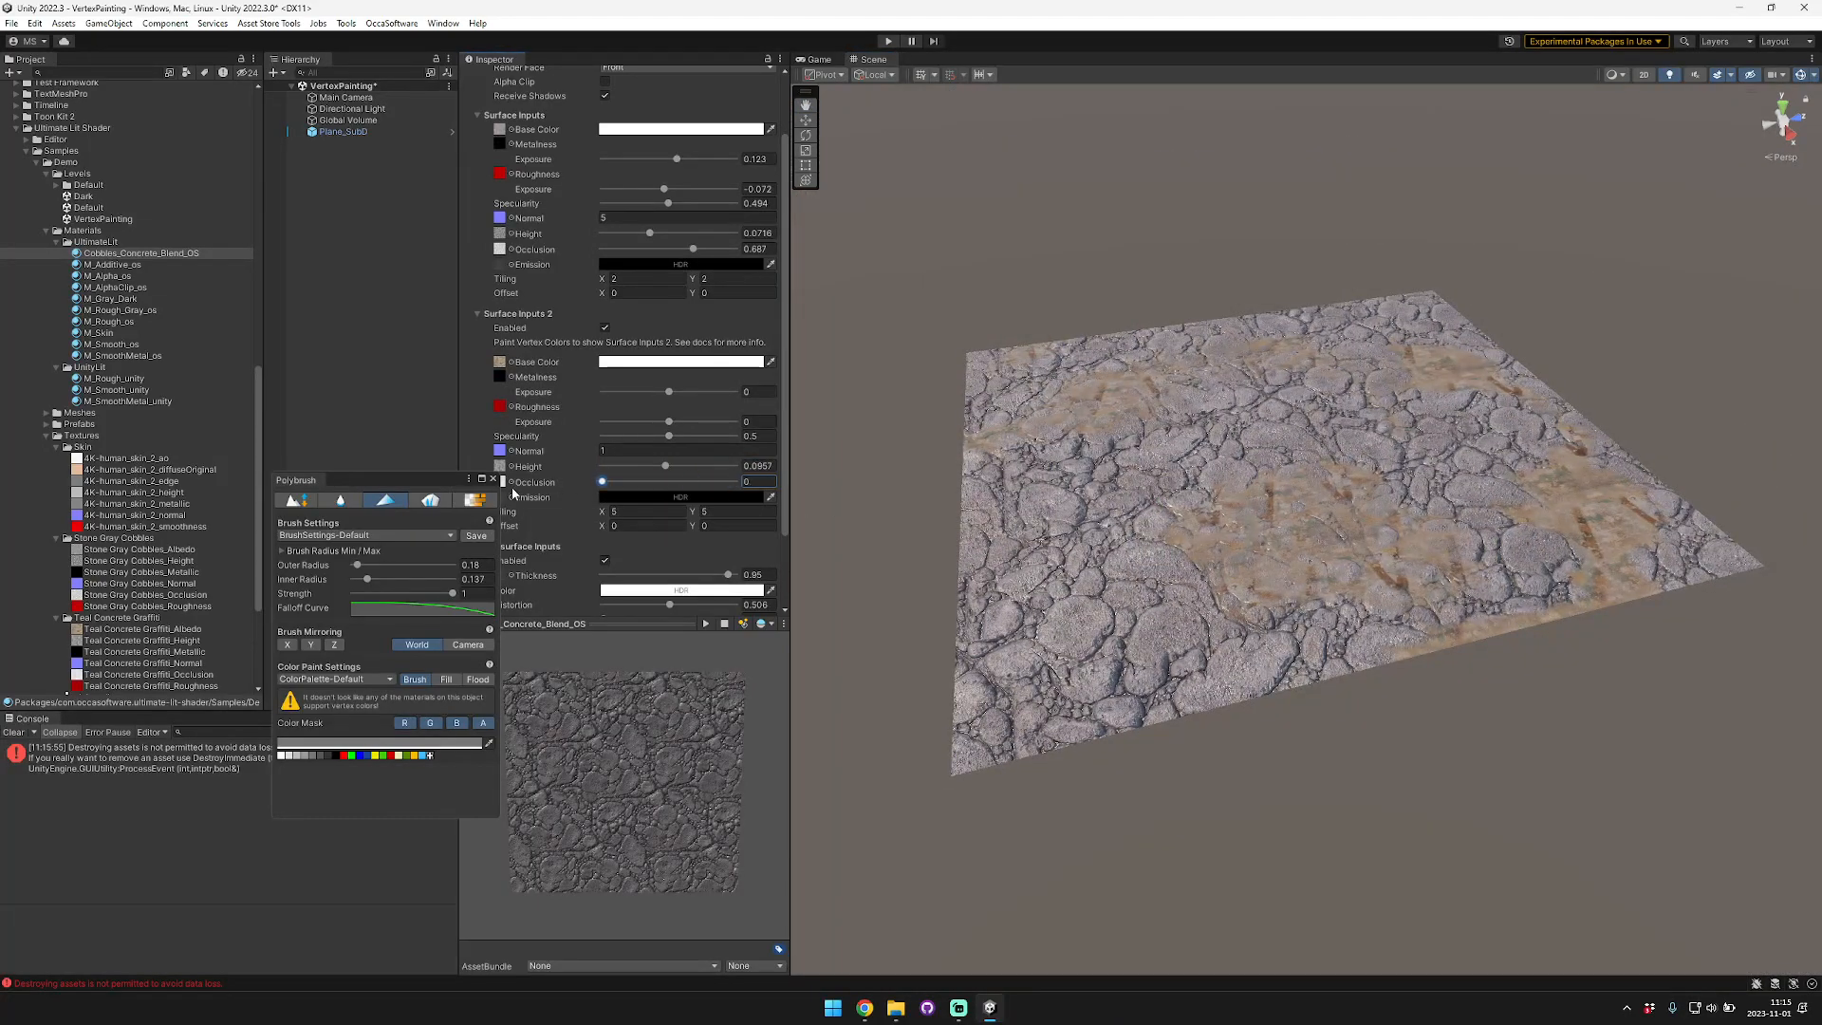
Step: Paint further grey strokes to spread the concrete blend widely over the cobbles in the plane's middle
scroll(1006, 517, "up", 4)
middle_click_drag(1006, 517, 897, 645)
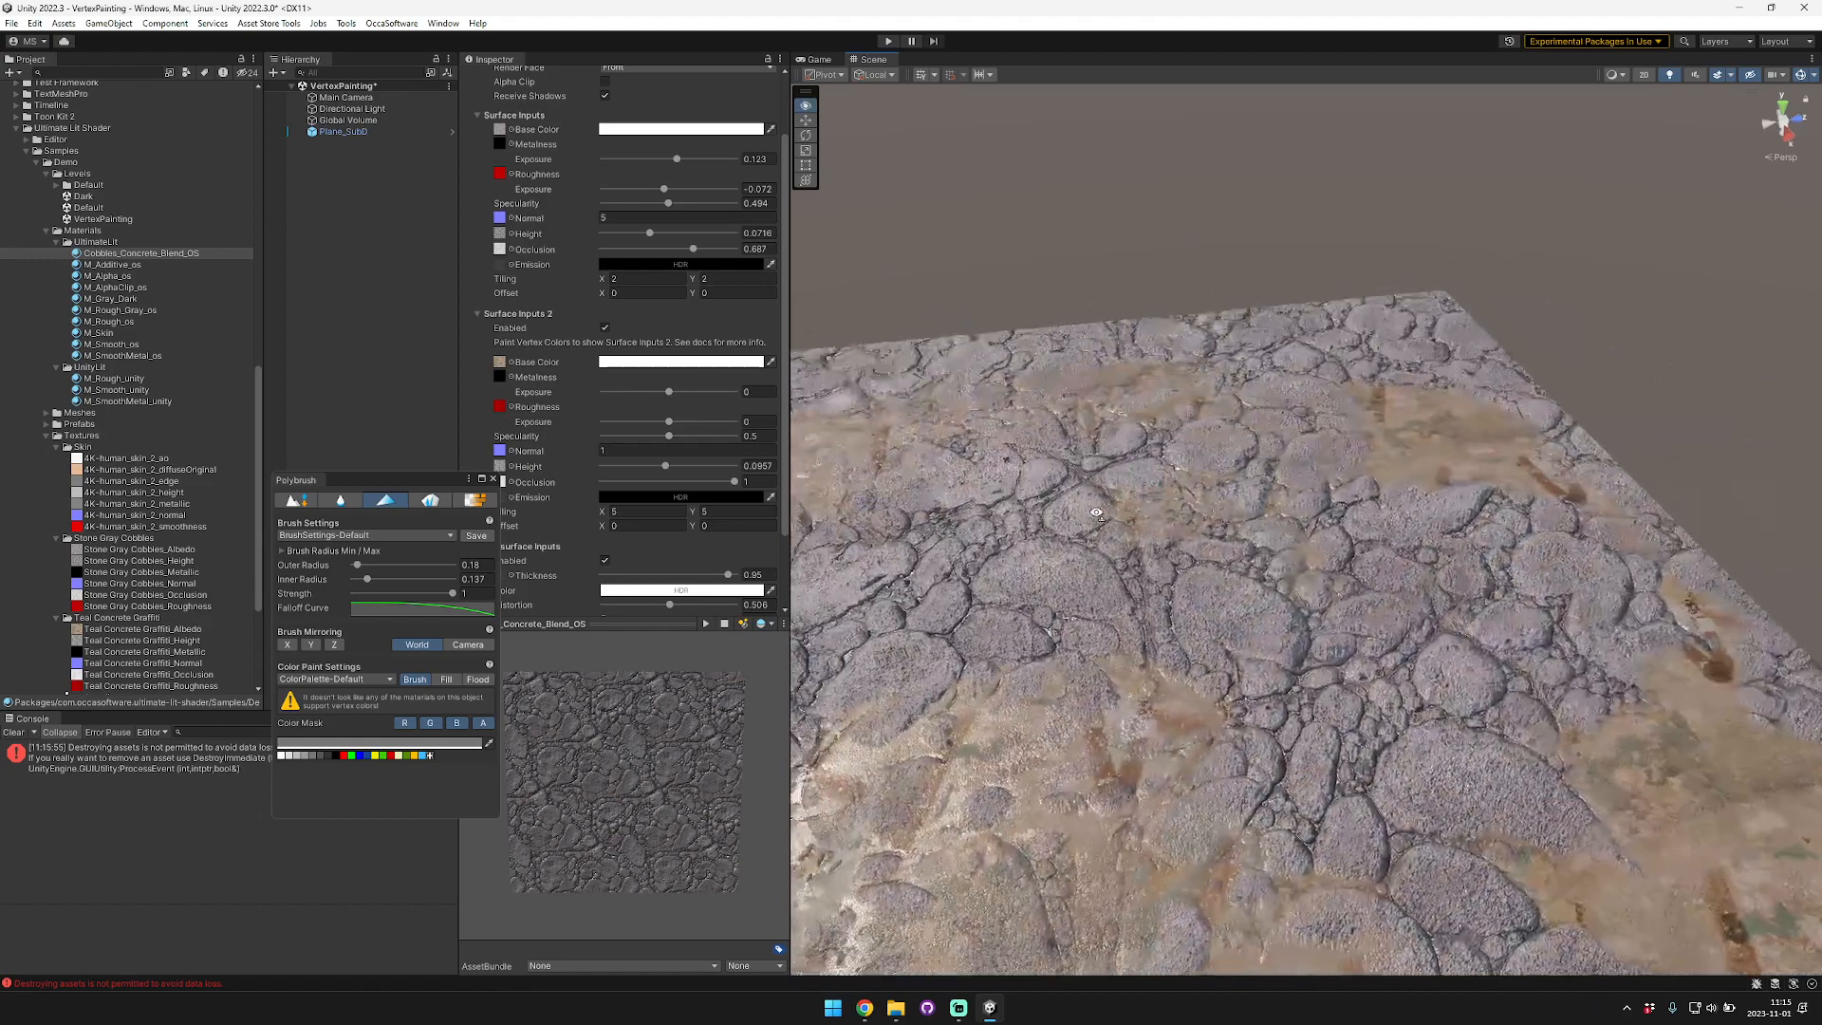
scroll(891, 607, "down", 2)
mouse_move(1120, 555)
left_mouse_down()
mouse_move(1133, 569)
mouse_move(1243, 550)
mouse_move(1429, 681)
left_mouse_up()
right_click_drag(1427, 676, 1238, 634)
scroll(1307, 530, "up", 5)
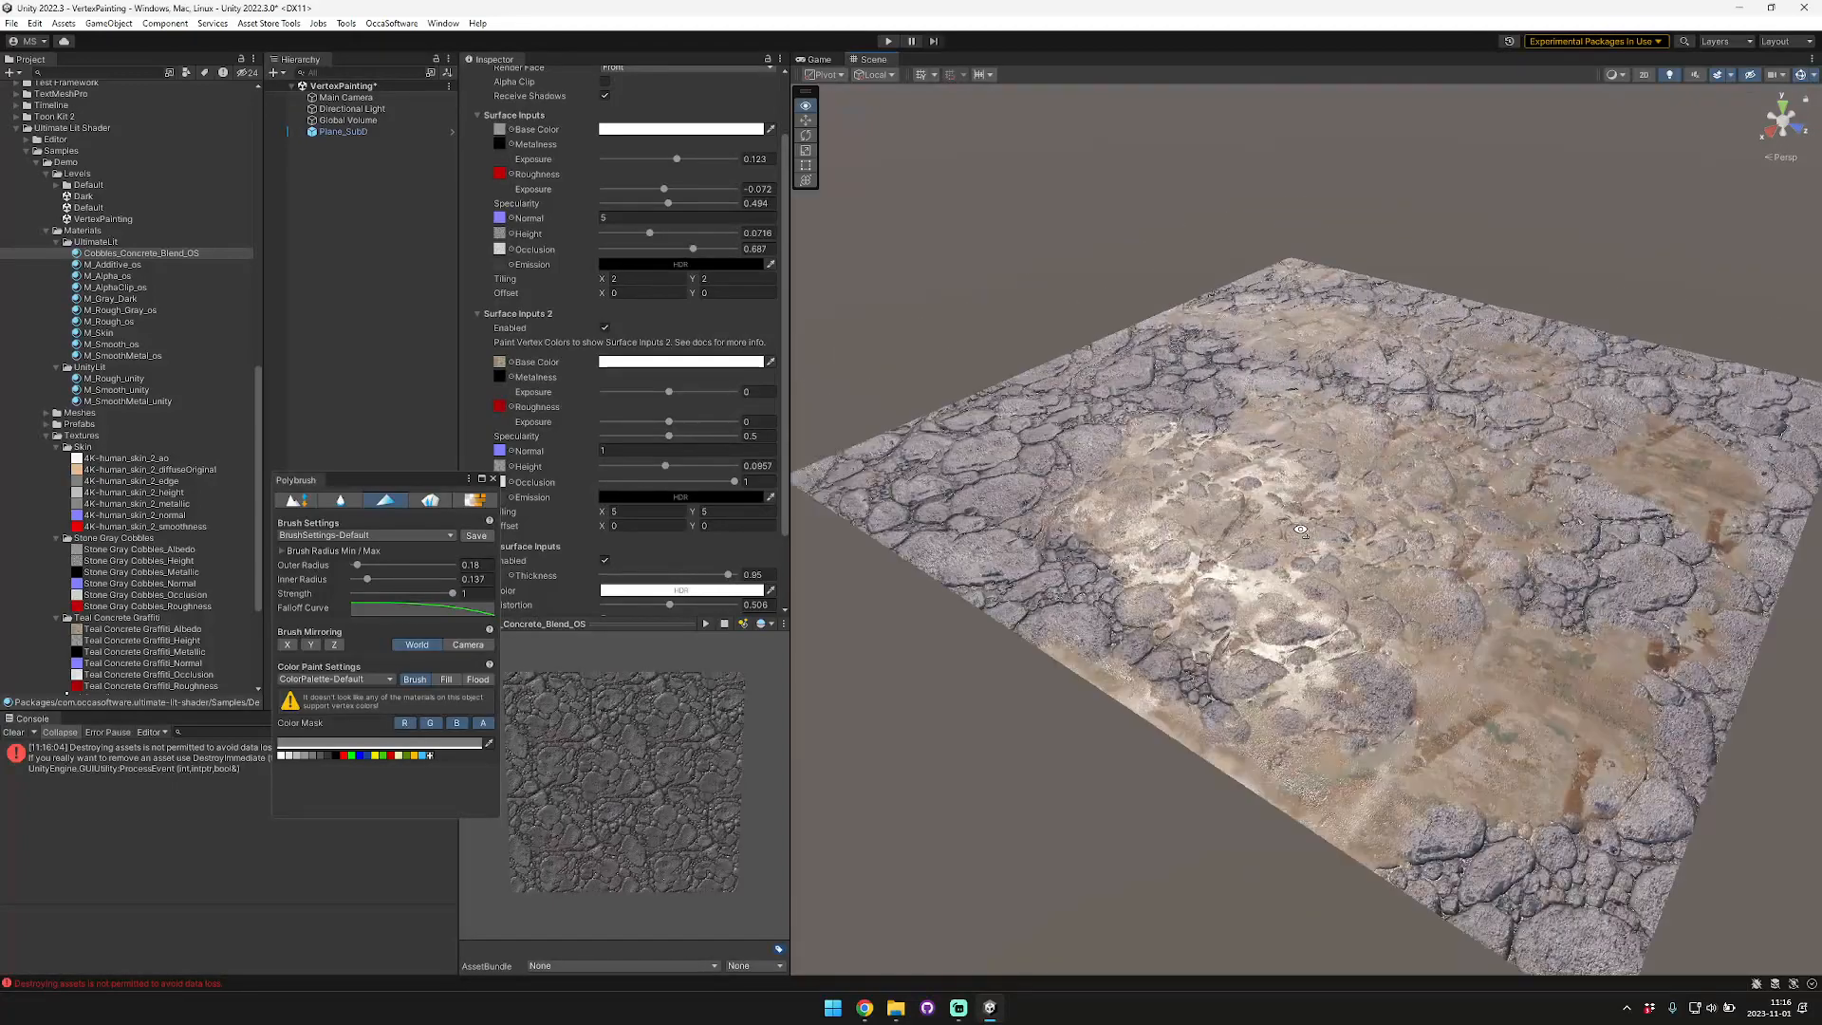
mouse_move(1274, 514)
right_mouse_down()
mouse_move(1390, 579)
mouse_move(1404, 612)
mouse_move(1329, 608)
right_mouse_up()
mouse_move(1114, 666)
left_mouse_down()
mouse_move(1356, 517)
mouse_move(1422, 550)
left_mouse_up()
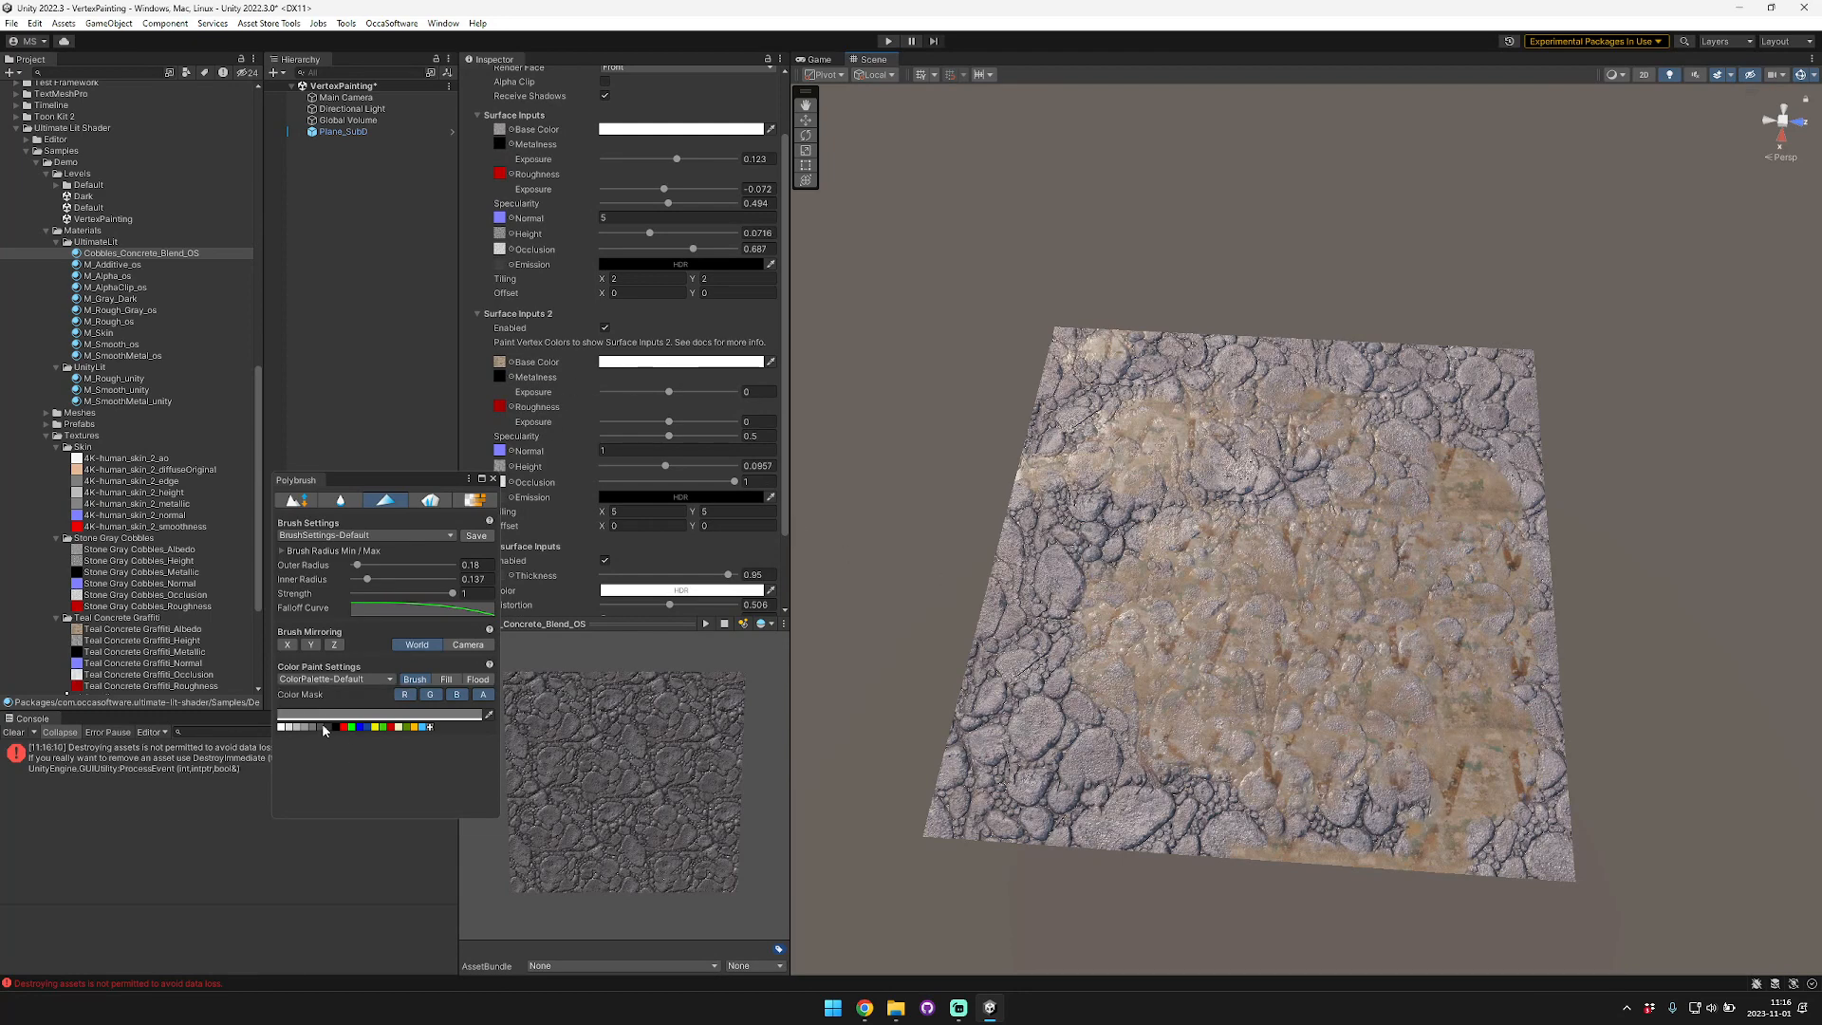
Step: Set the paint colour to white and brush strength to 0.23, and gradually paint the cobbles back through the concrete
left_click(429, 727)
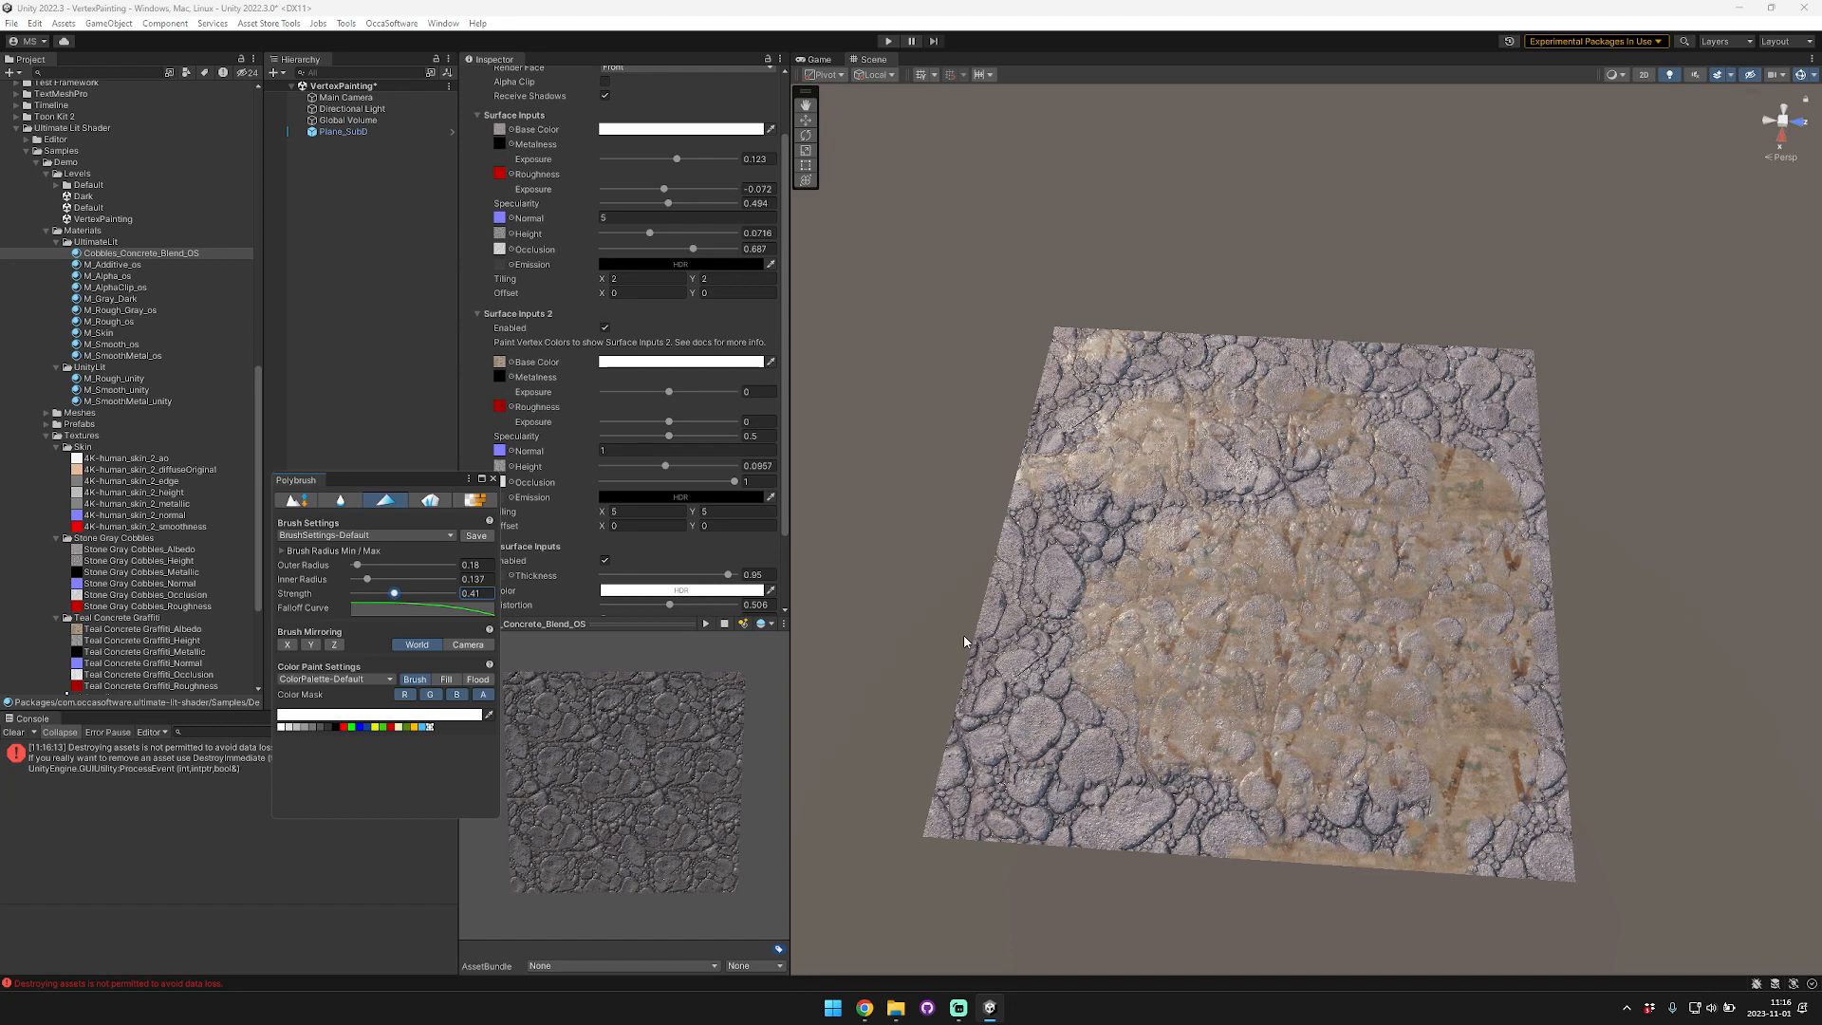
left_click_drag(393, 593, 382, 596)
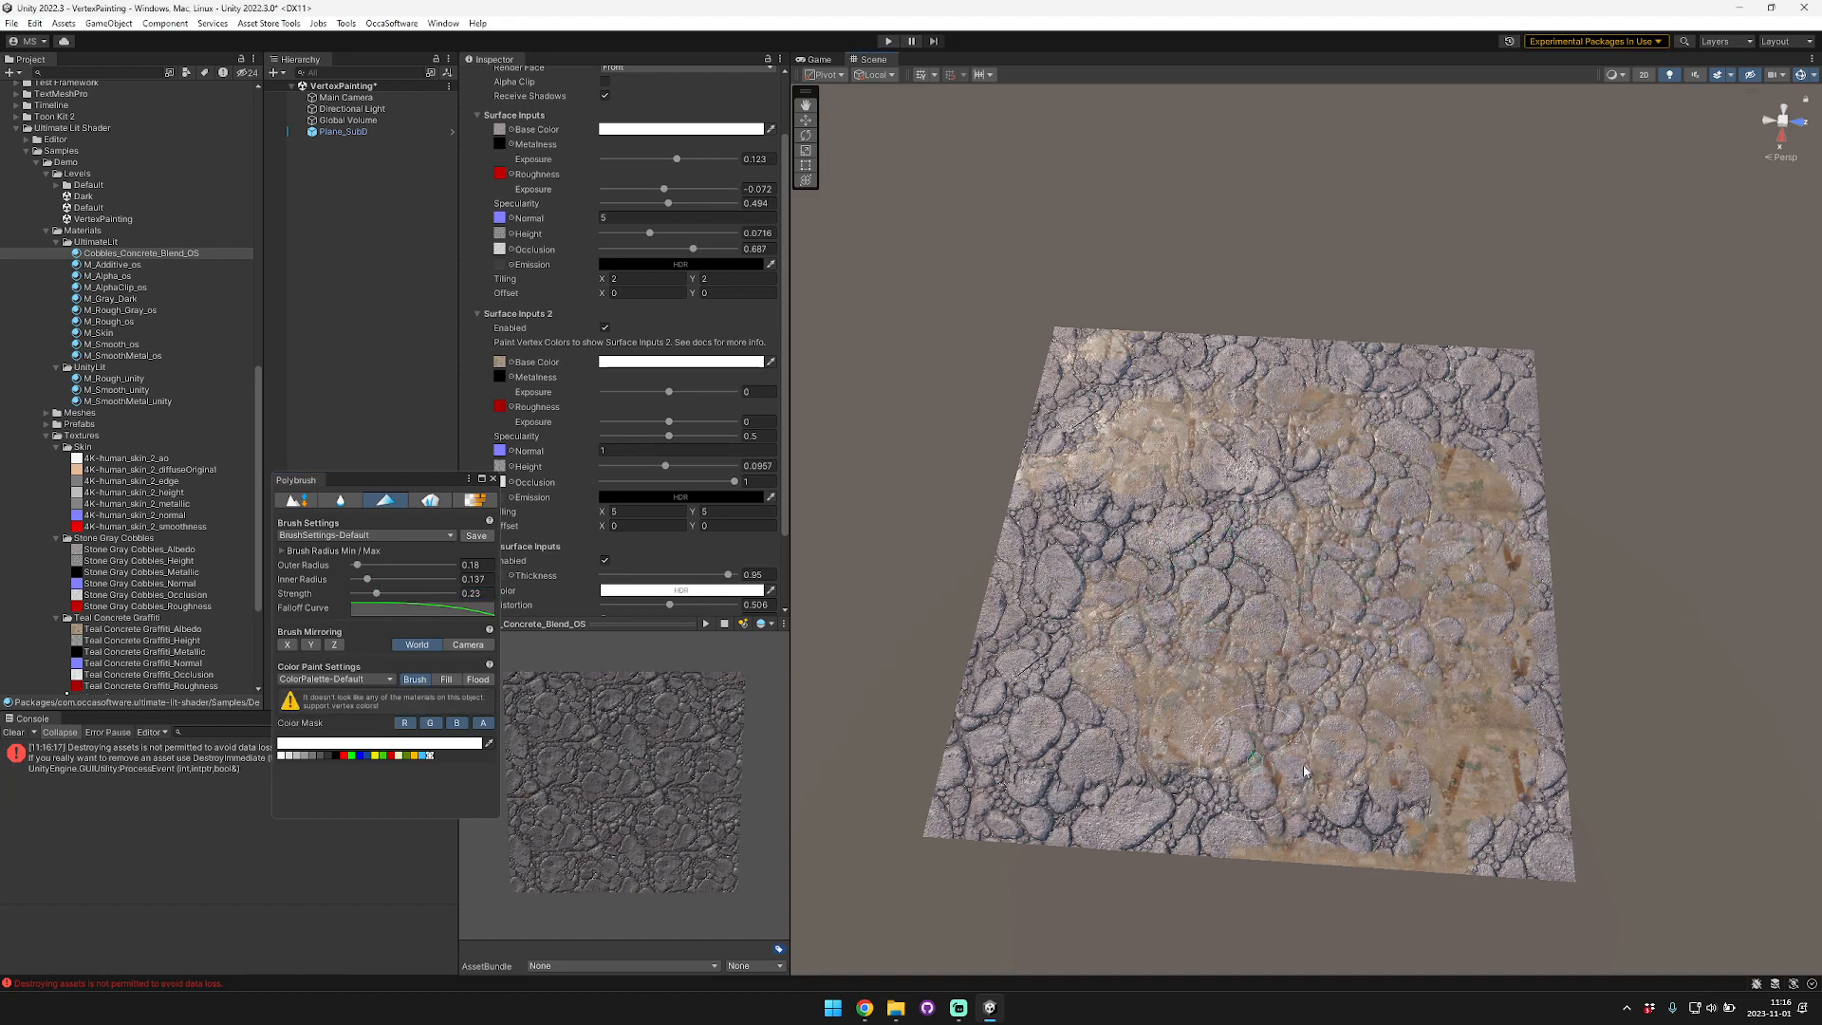
left_click_drag(1468, 517, 1364, 541, "alt")
Step: Duplicate Plane_SubD and move the copy along Z to -16.147 so it sits edge to edge with the original
left_click(369, 133)
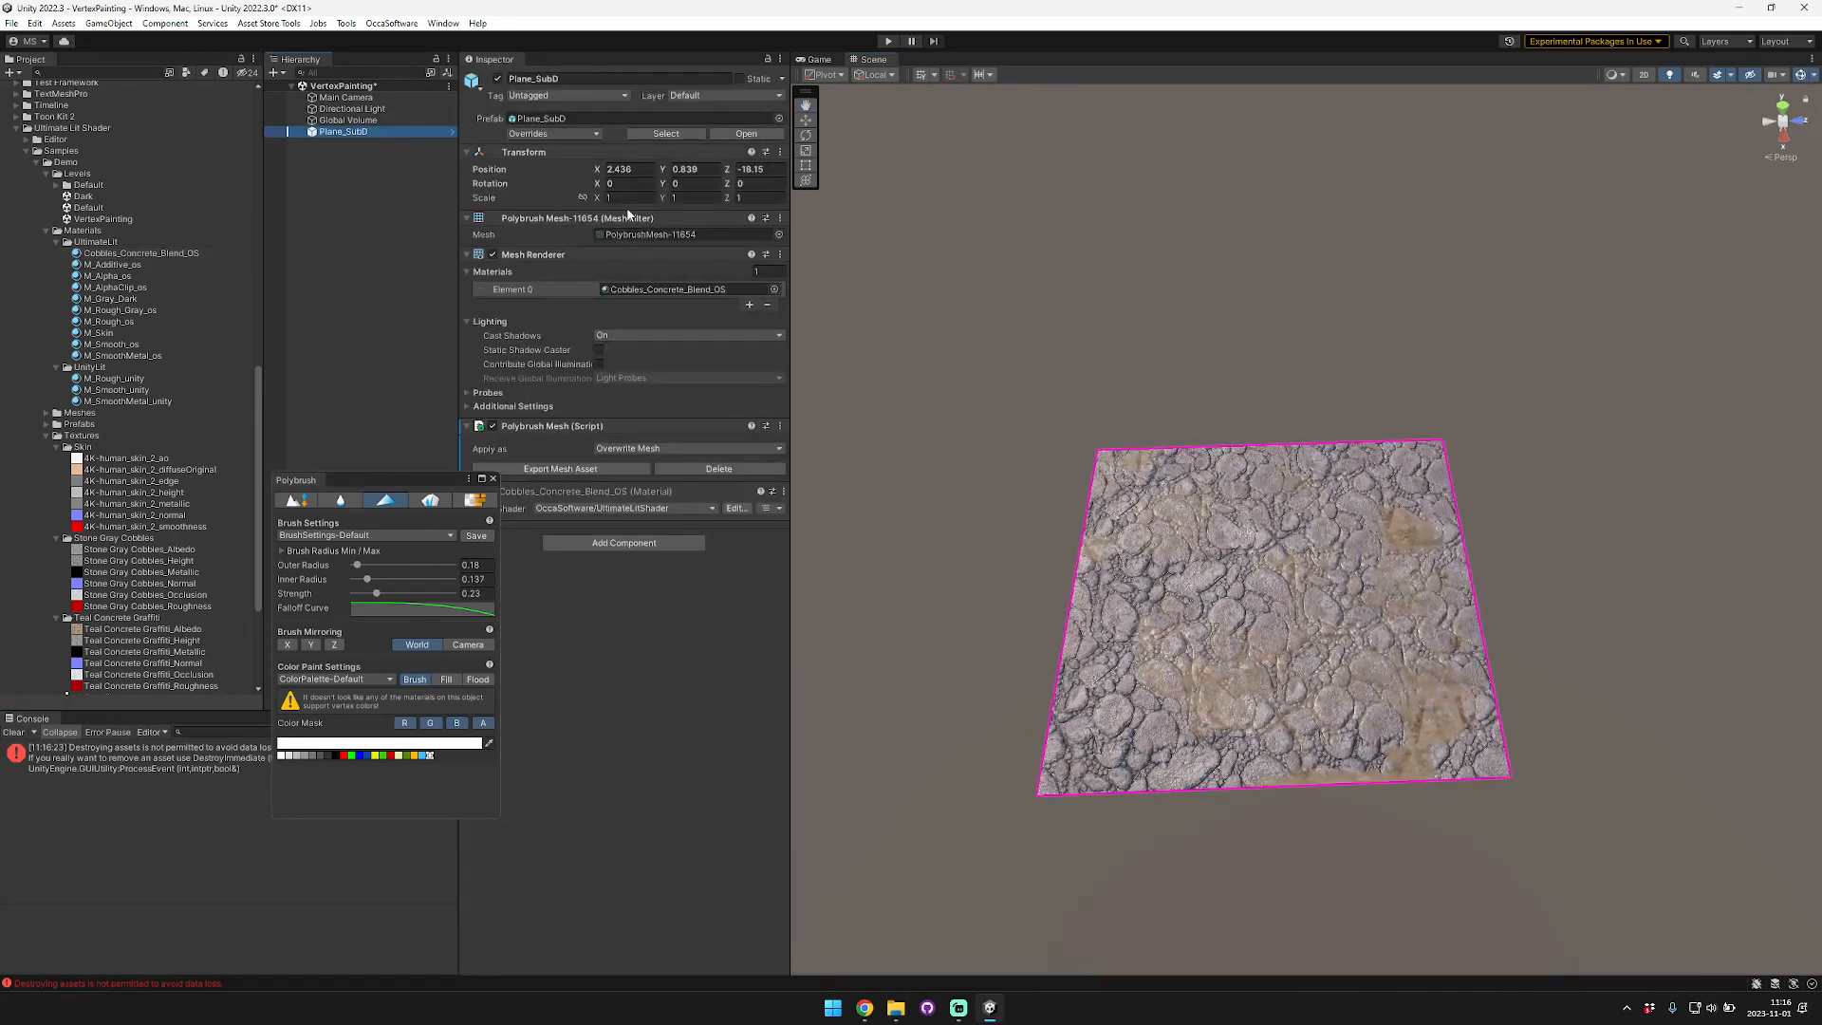
key("ctrl+d")
left_click_drag(1320, 593, 1718, 588)
key("d")
right_click_drag(1718, 588, 1714, 591)
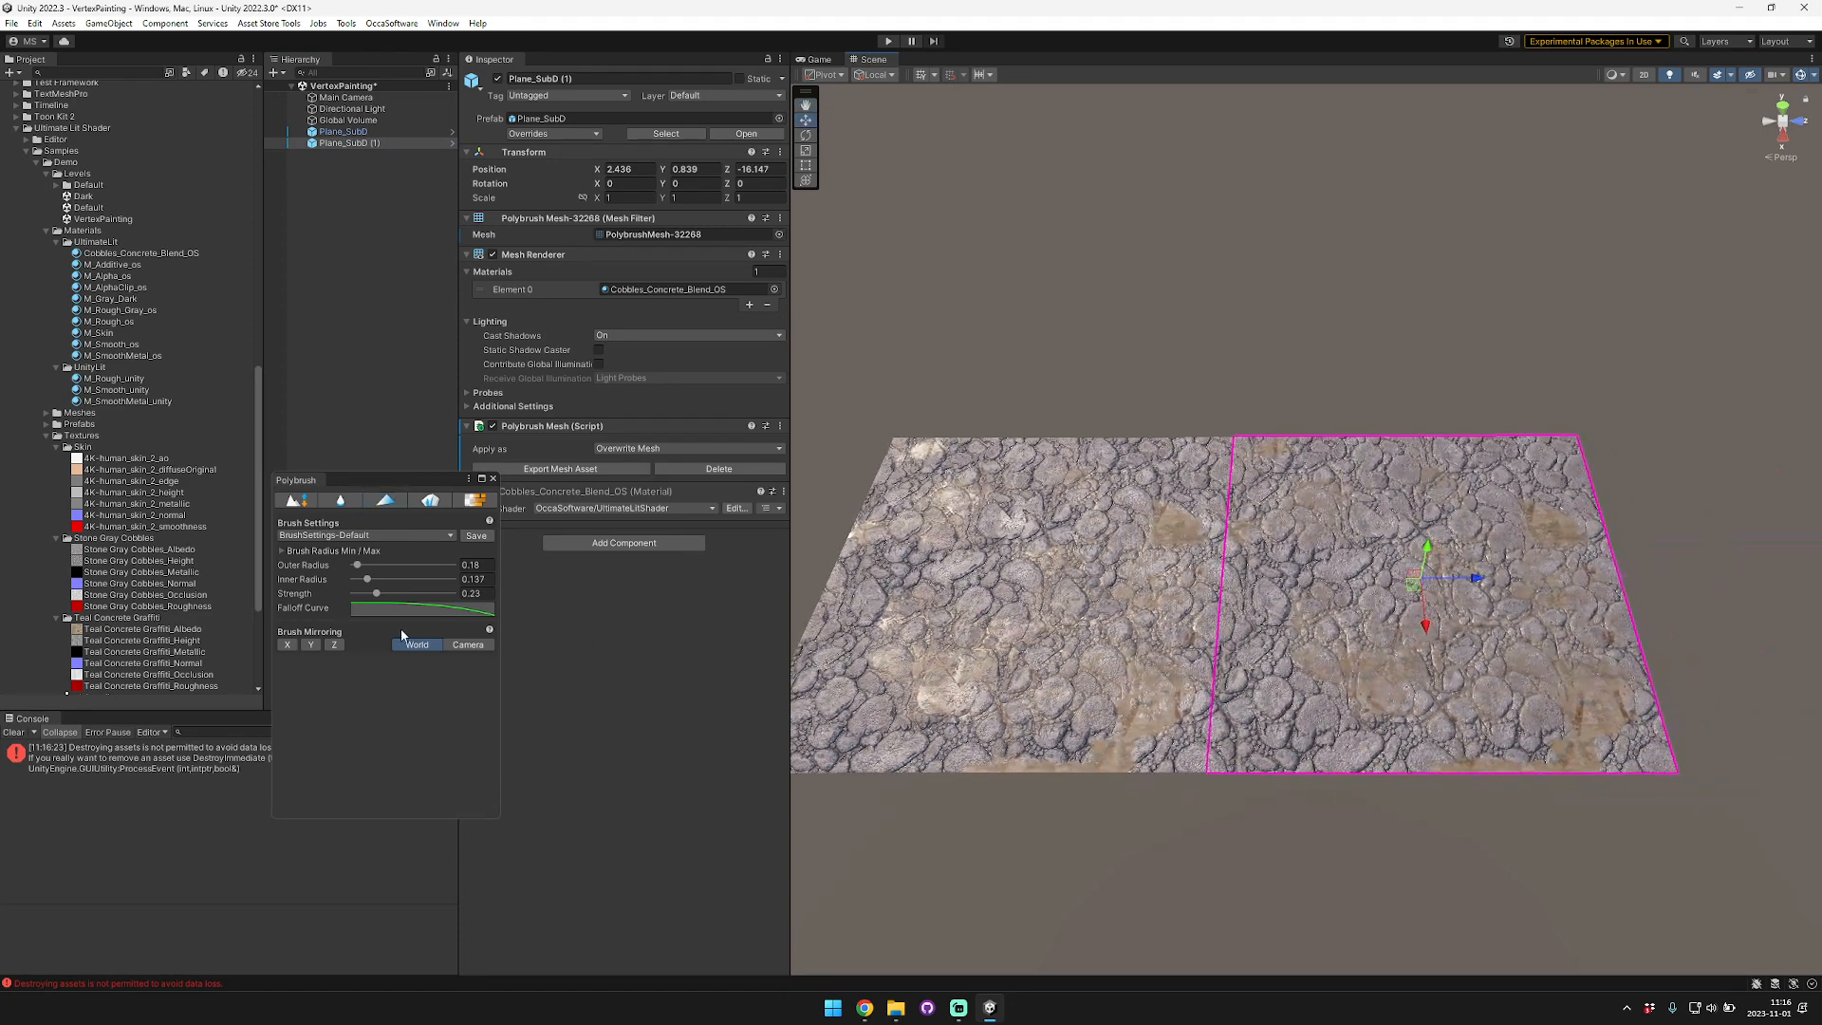
Step: Paint black vertex colour at strength 0.23 across the duplicate plane to bring in the concrete
left_click(389, 505)
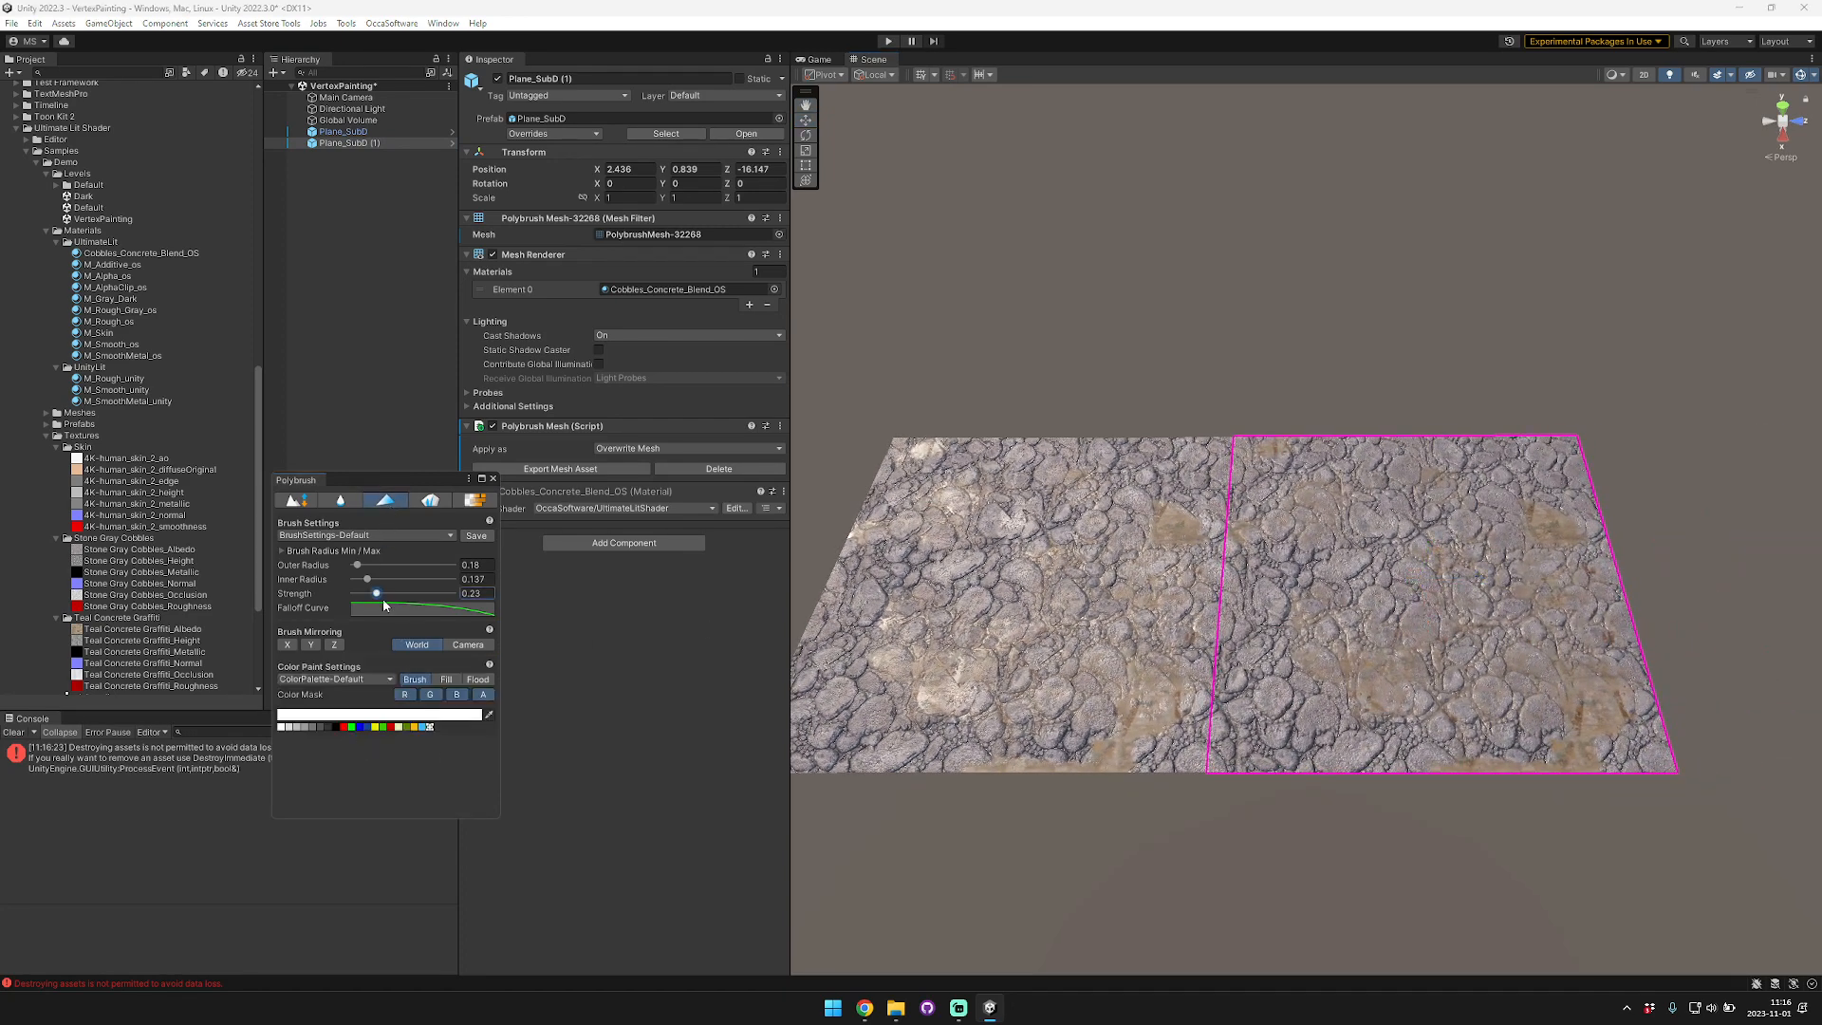
left_click(334, 727)
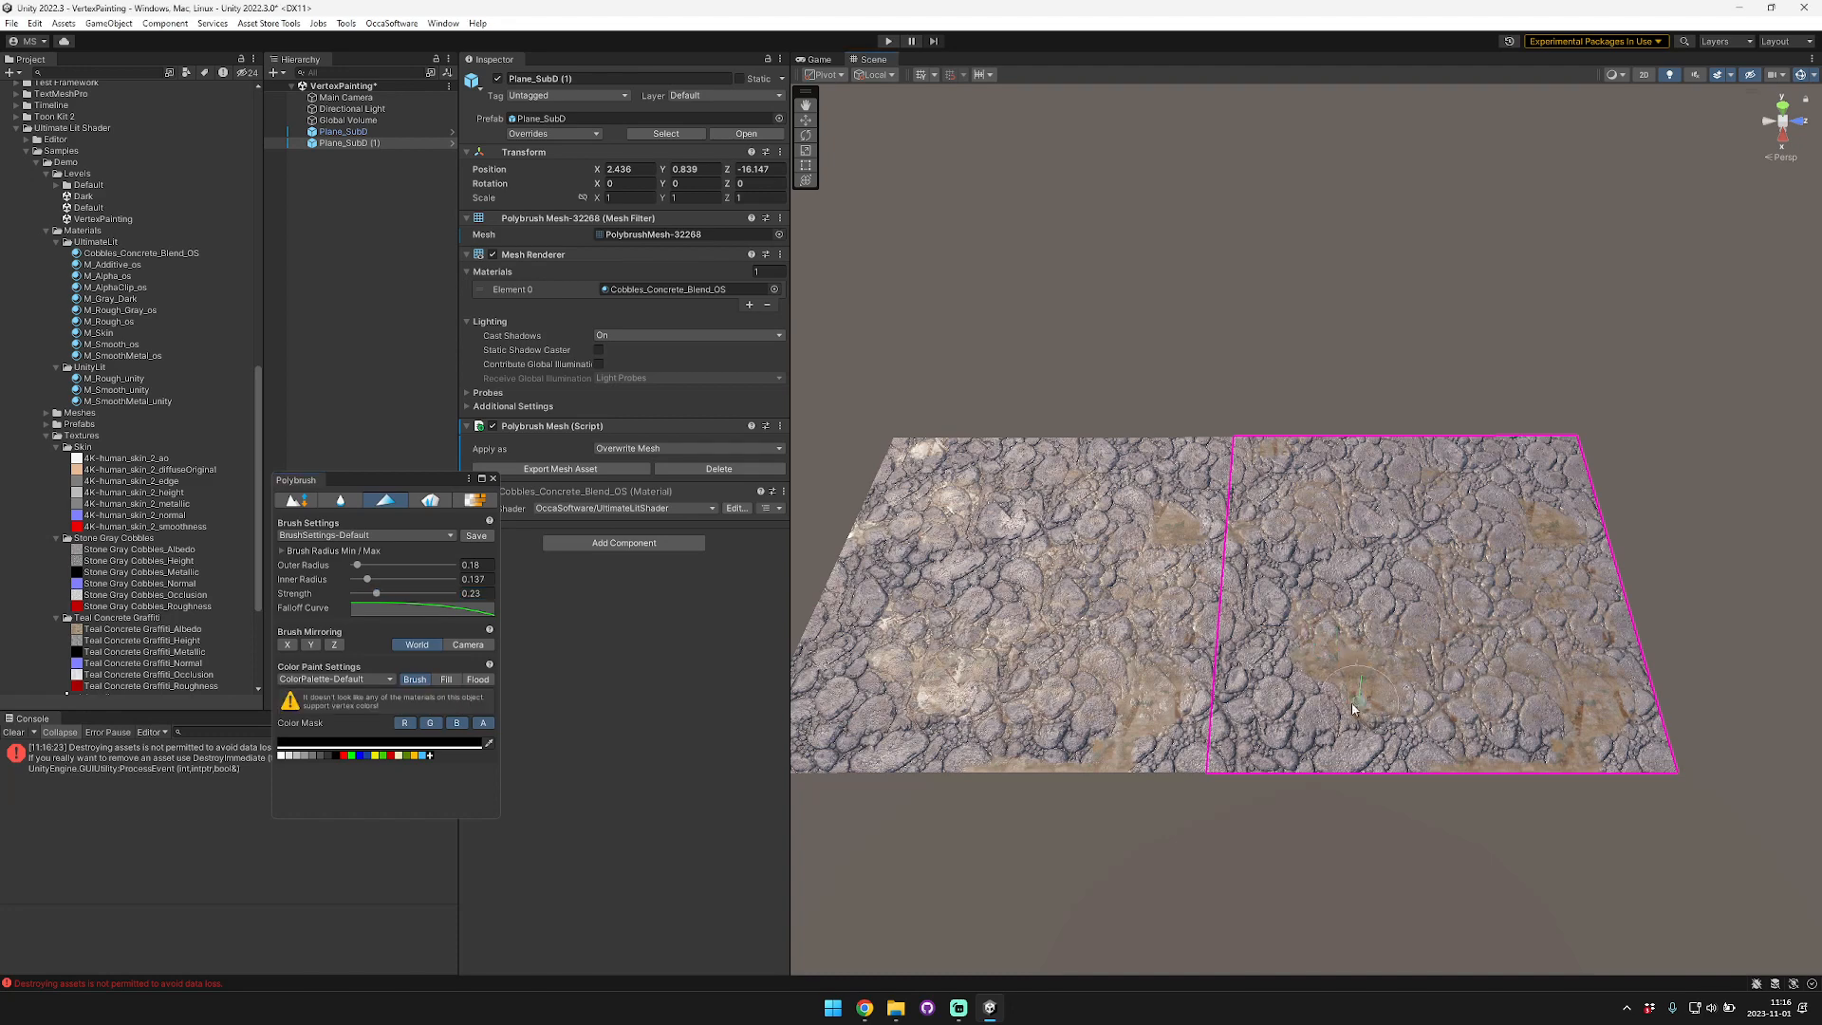
mouse_move(1274, 731)
left_mouse_down()
mouse_move(1427, 607)
mouse_move(1352, 536)
mouse_move(1313, 618)
mouse_move(1257, 540)
mouse_move(1190, 751)
mouse_move(1498, 493)
mouse_move(1598, 532)
mouse_move(1354, 475)
mouse_move(1349, 444)
mouse_move(1550, 549)
mouse_move(1480, 710)
mouse_move(1529, 622)
left_mouse_up()
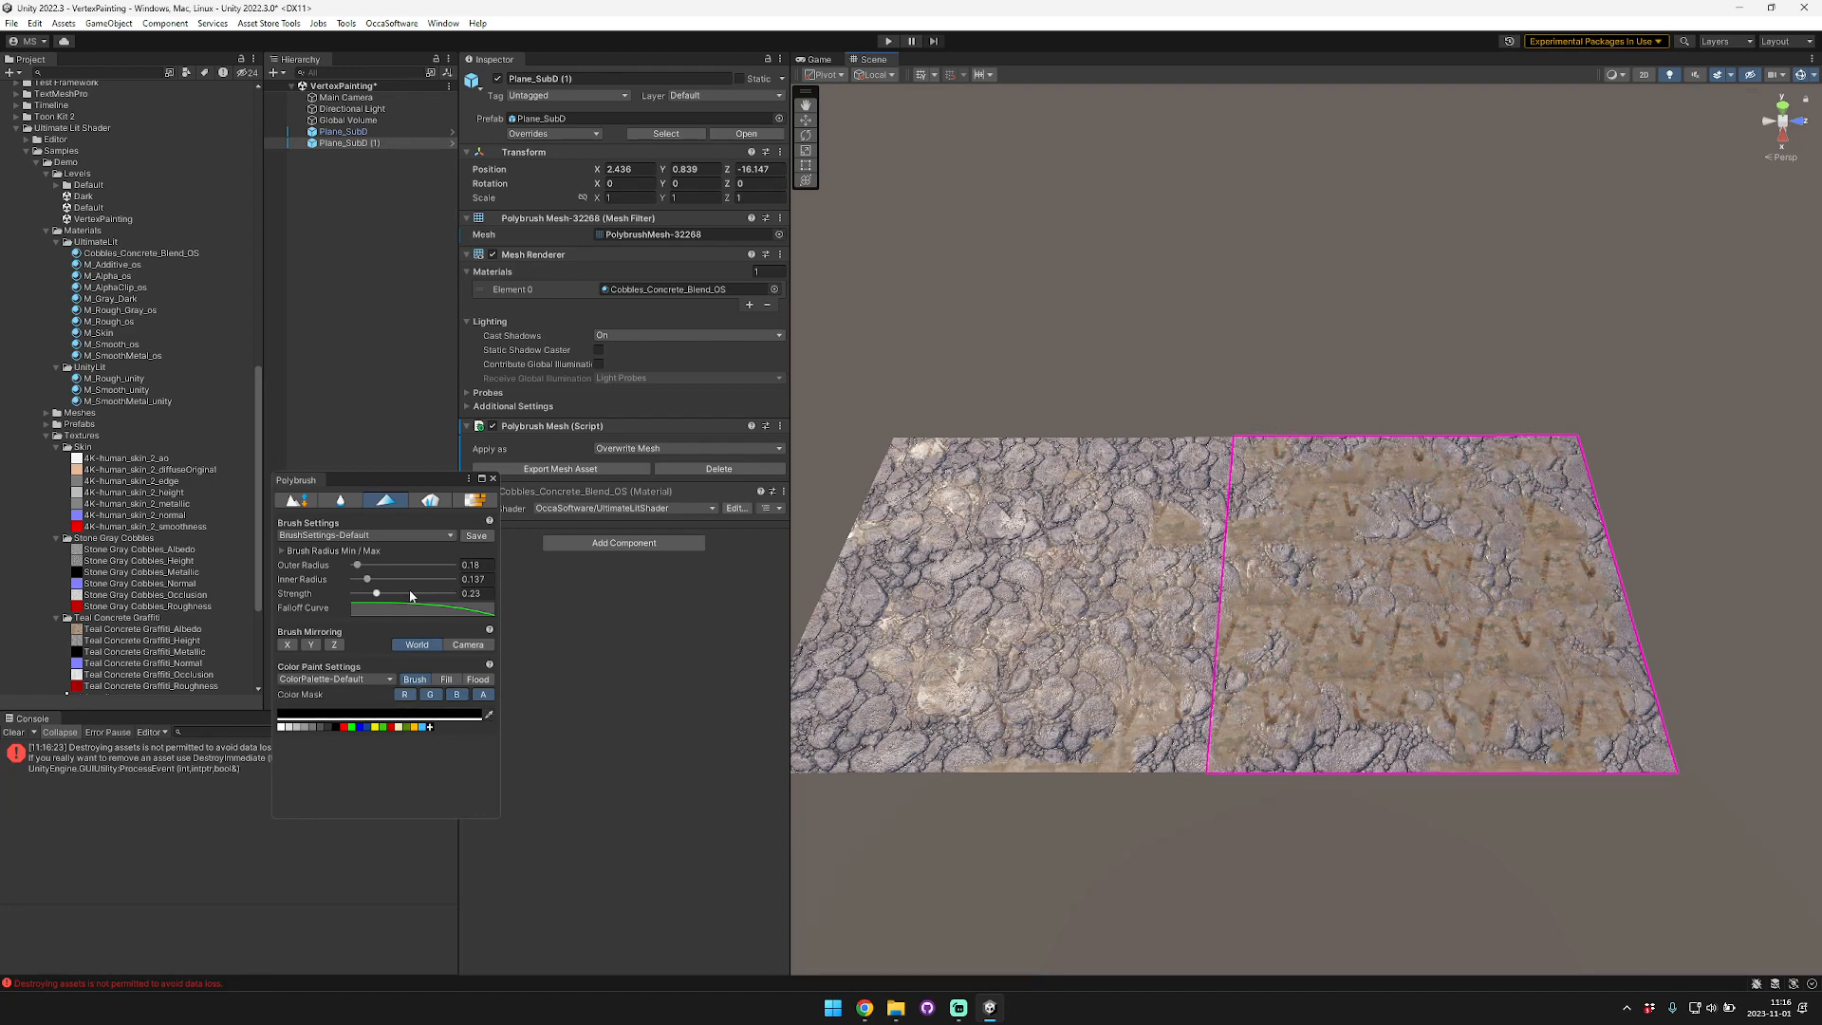
Step: Set the paint colour to white and outer radius to 0.66, paint the cobbles back on the duplicate plane, and deselect it
left_click(281, 727)
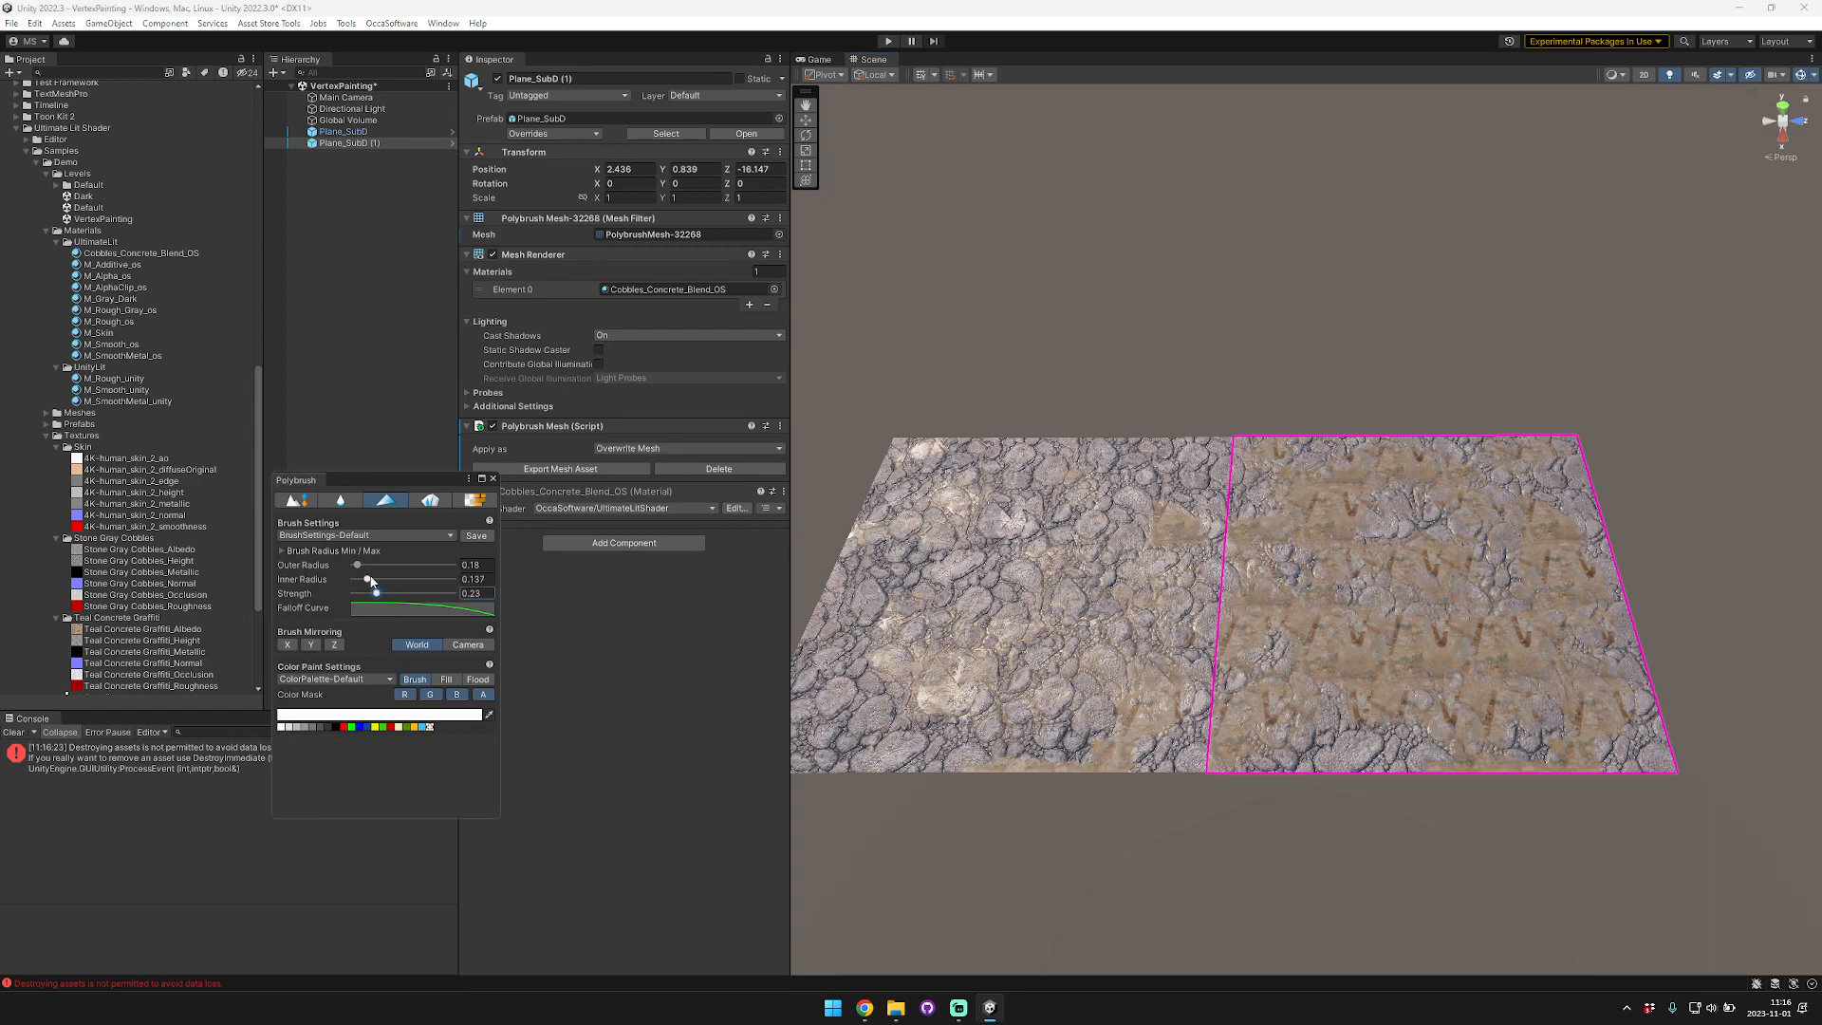
mouse_move(1376, 589)
left_mouse_down()
mouse_move(1423, 750)
mouse_move(1395, 502)
mouse_move(1537, 607)
left_mouse_up()
left_click(1313, 281)
mouse_move(1300, 332)
left_mouse_down("alt")
mouse_move(1223, 316)
mouse_move(1521, 338)
mouse_move(1361, 510)
mouse_move(1451, 569)
mouse_move(1295, 522)
mouse_move(1300, 475)
left_mouse_up("alt")
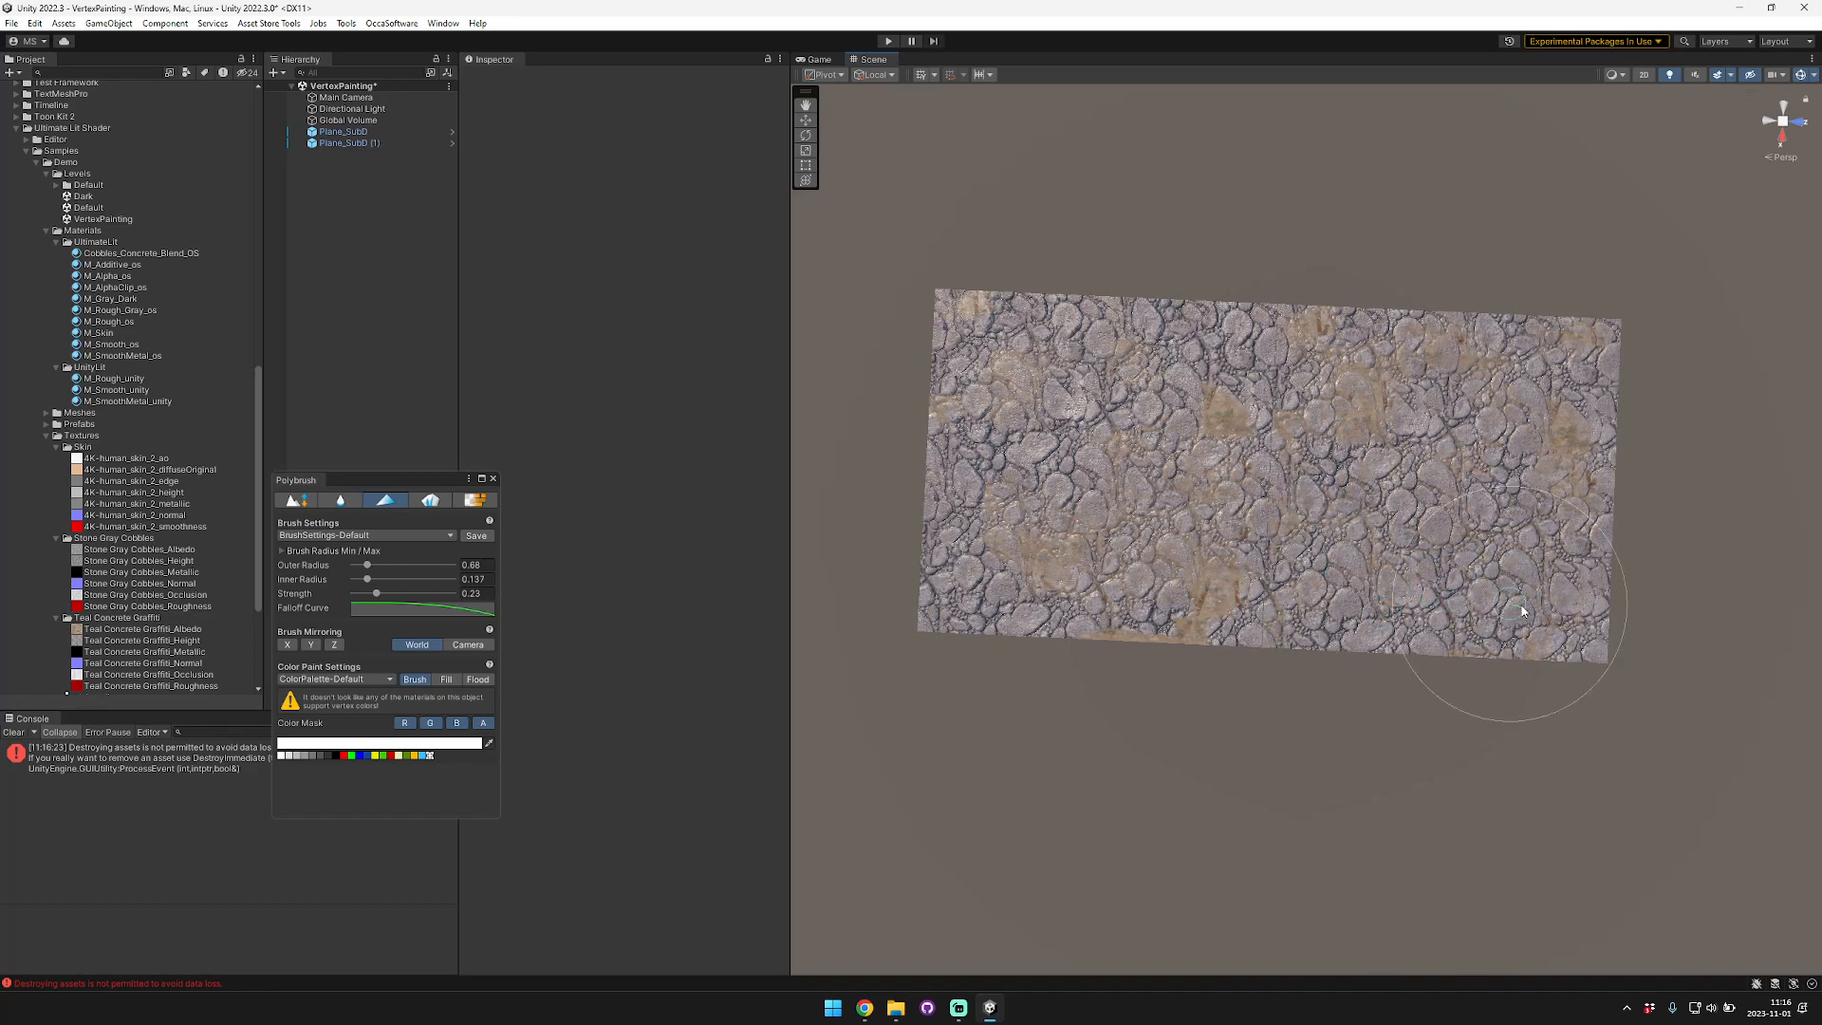
left_click_drag(1513, 612, 1410, 269, "alt")
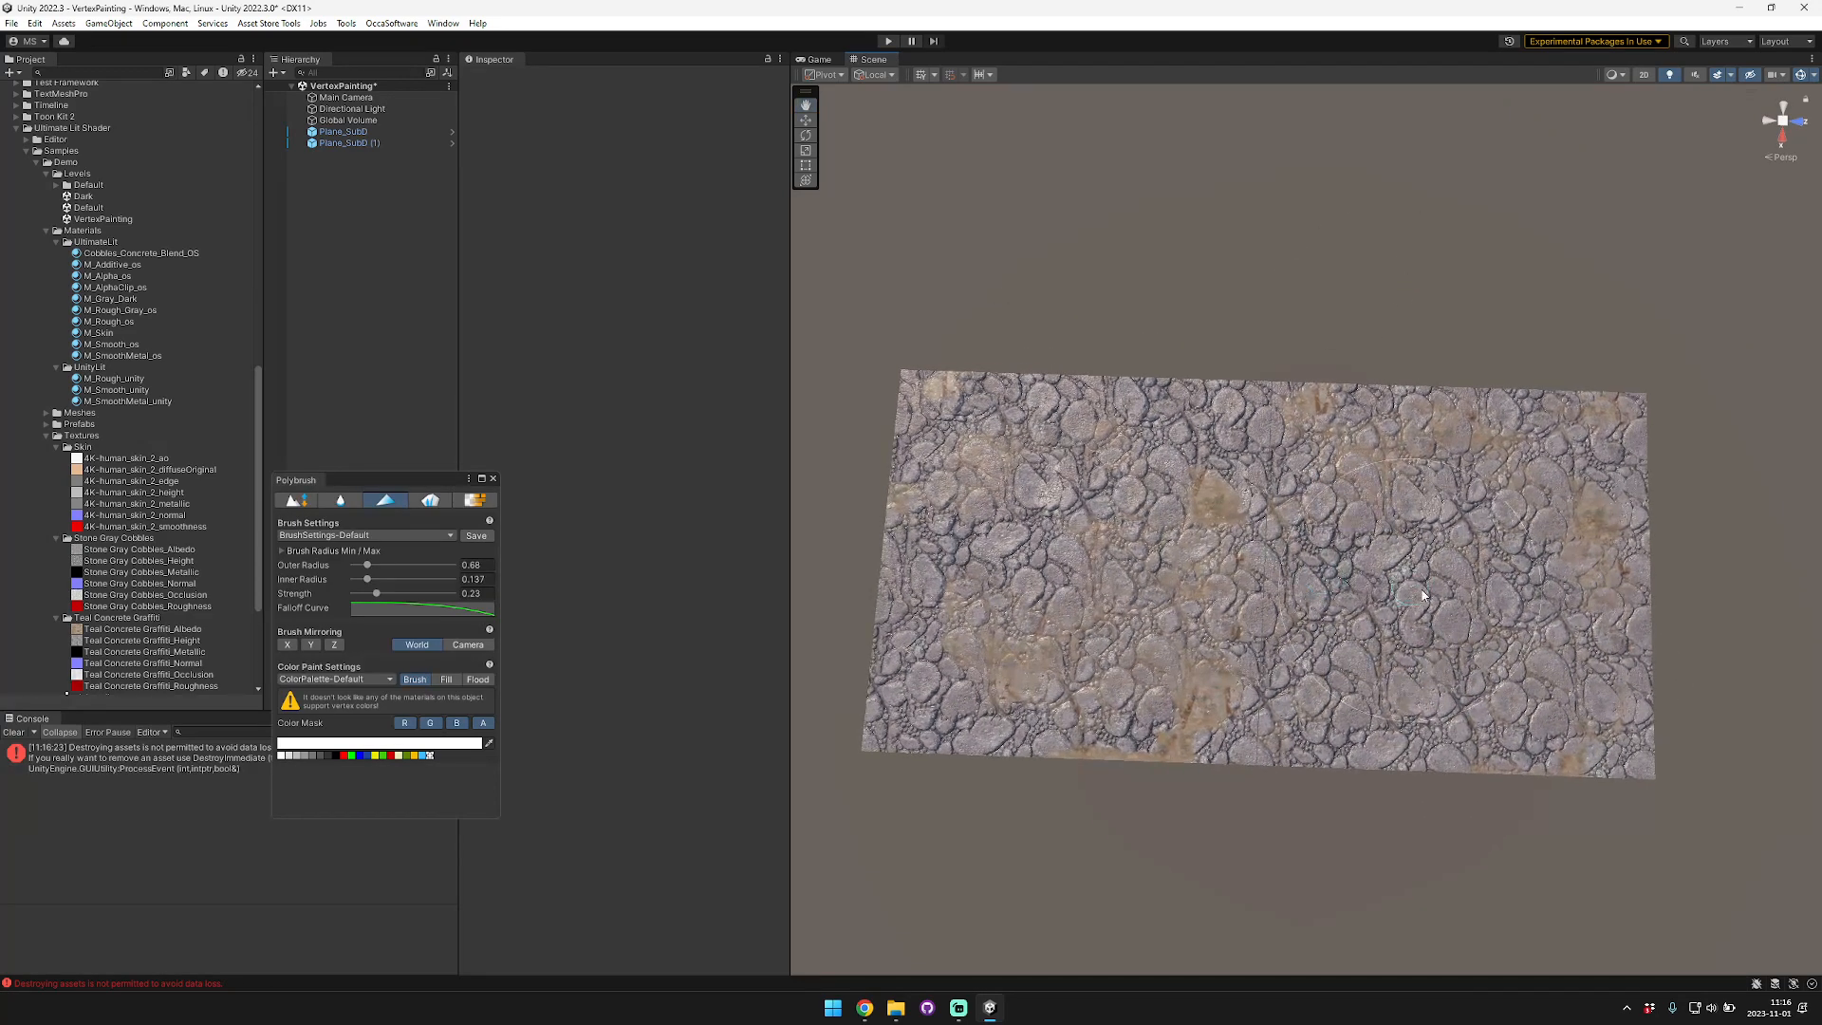
Step: Set the brush strength to 0.482 and the colour to black, and paint concrete over the duplicate plane's far outer corner
left_click(400, 593)
left_click(334, 727)
mouse_move(1501, 453)
left_mouse_down()
mouse_move(1513, 470)
mouse_move(1582, 443)
mouse_move(1612, 521)
left_mouse_up()
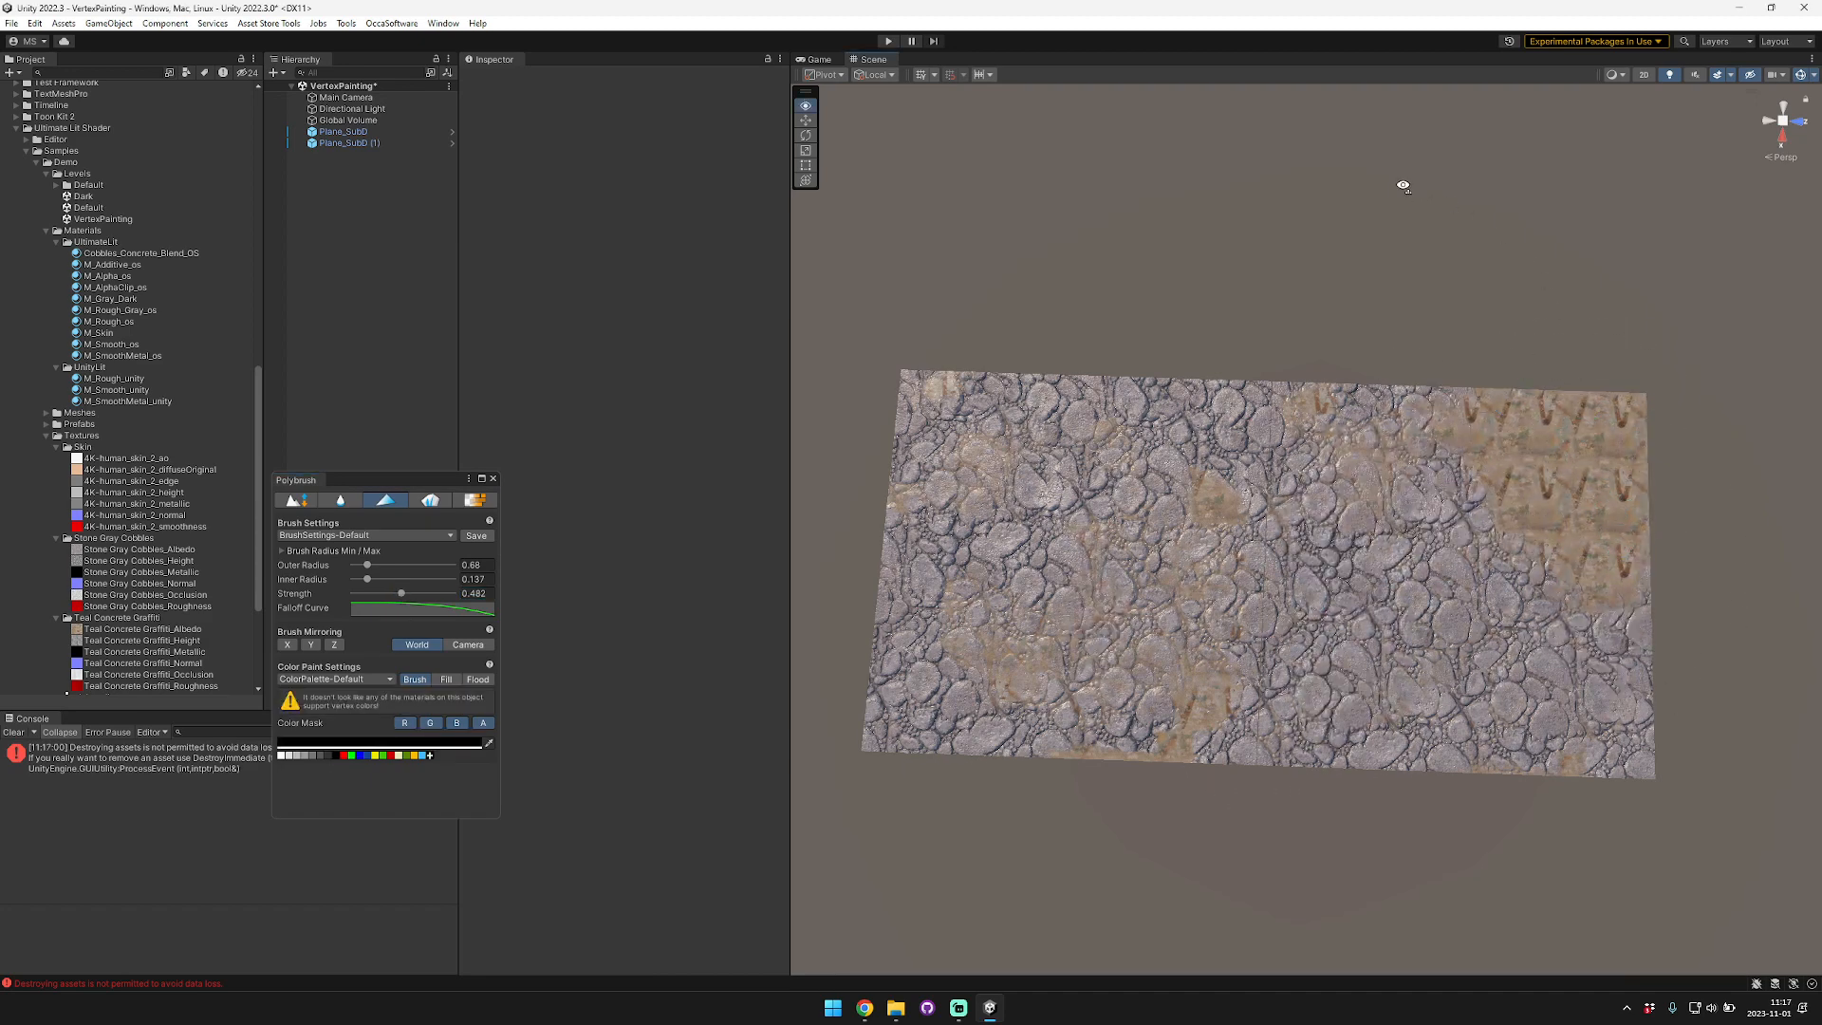
Step: Paint black strokes along the near side of both planes so the concrete patch runs continuously across their seam
key("s")
mouse_move(1403, 186)
right_mouse_down()
mouse_move(1407, 20)
mouse_move(1403, 991)
mouse_move(1402, 57)
mouse_move(1402, 147)
right_mouse_up()
key("w")
key("q")
key("q")
key("w")
key("e")
key("s")
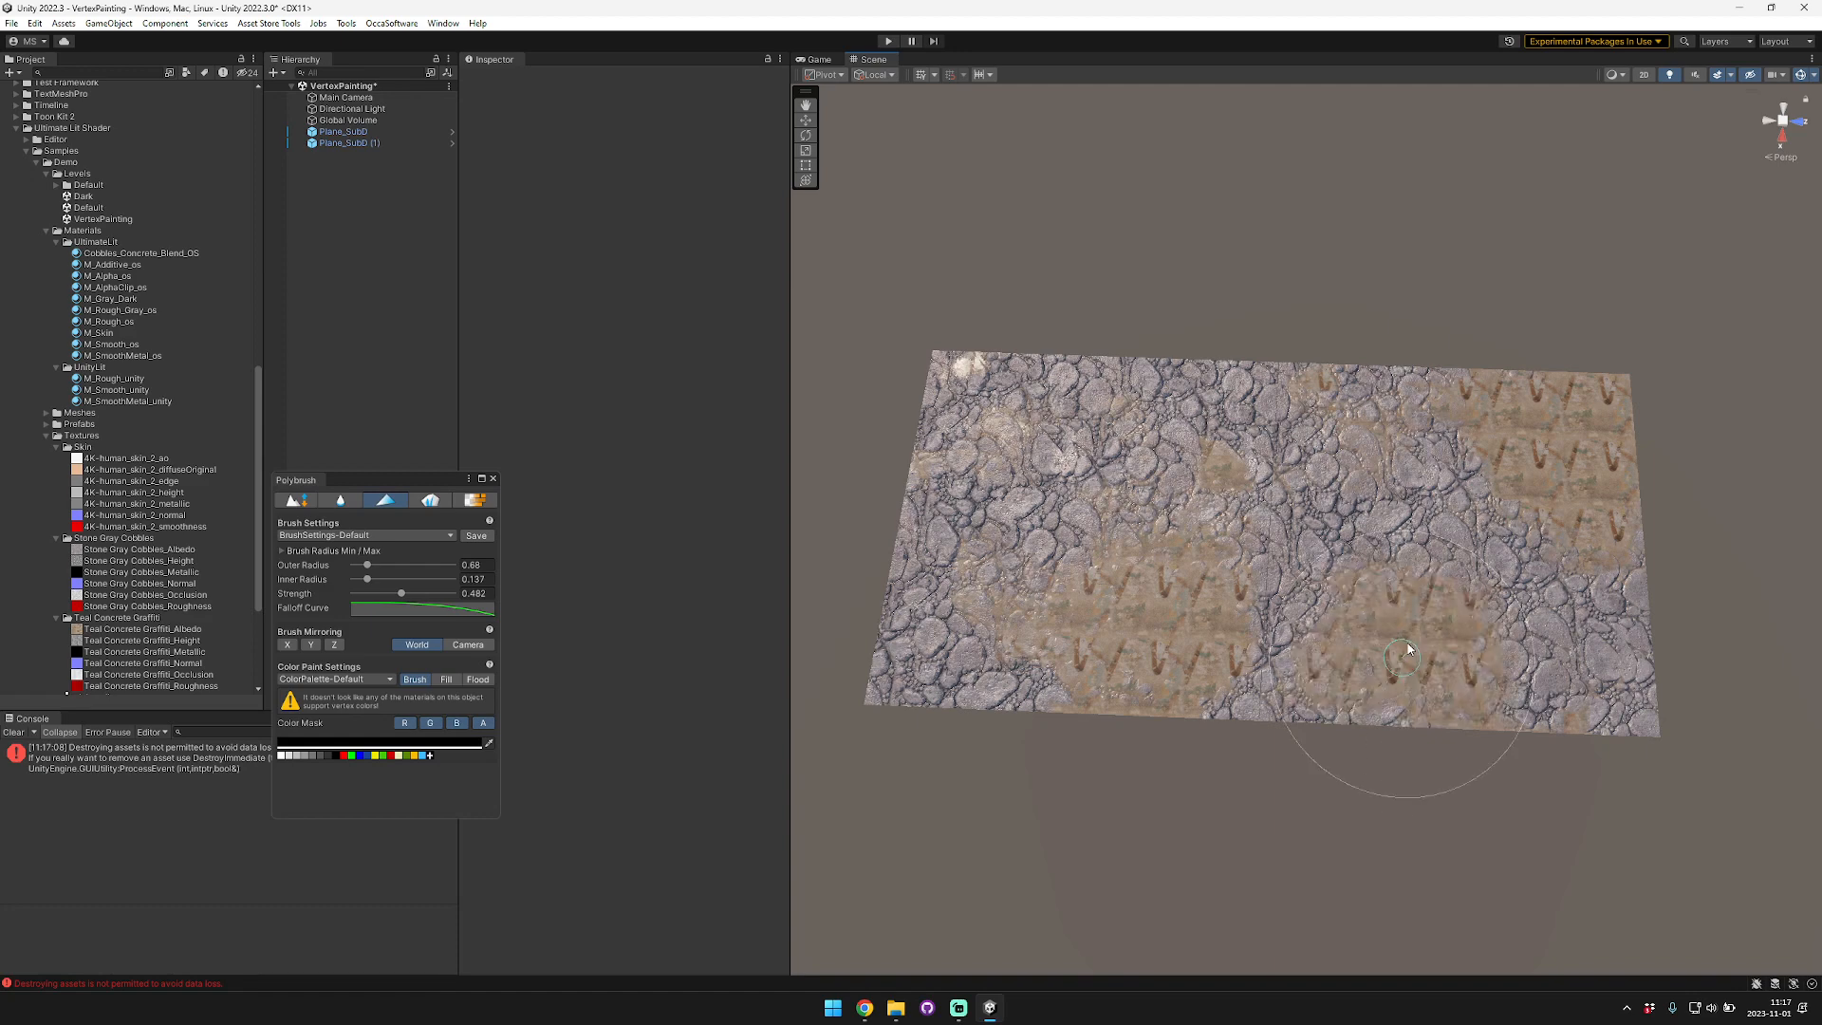
mouse_move(1297, 695)
left_mouse_down()
mouse_move(1224, 664)
mouse_move(1471, 721)
left_mouse_up()
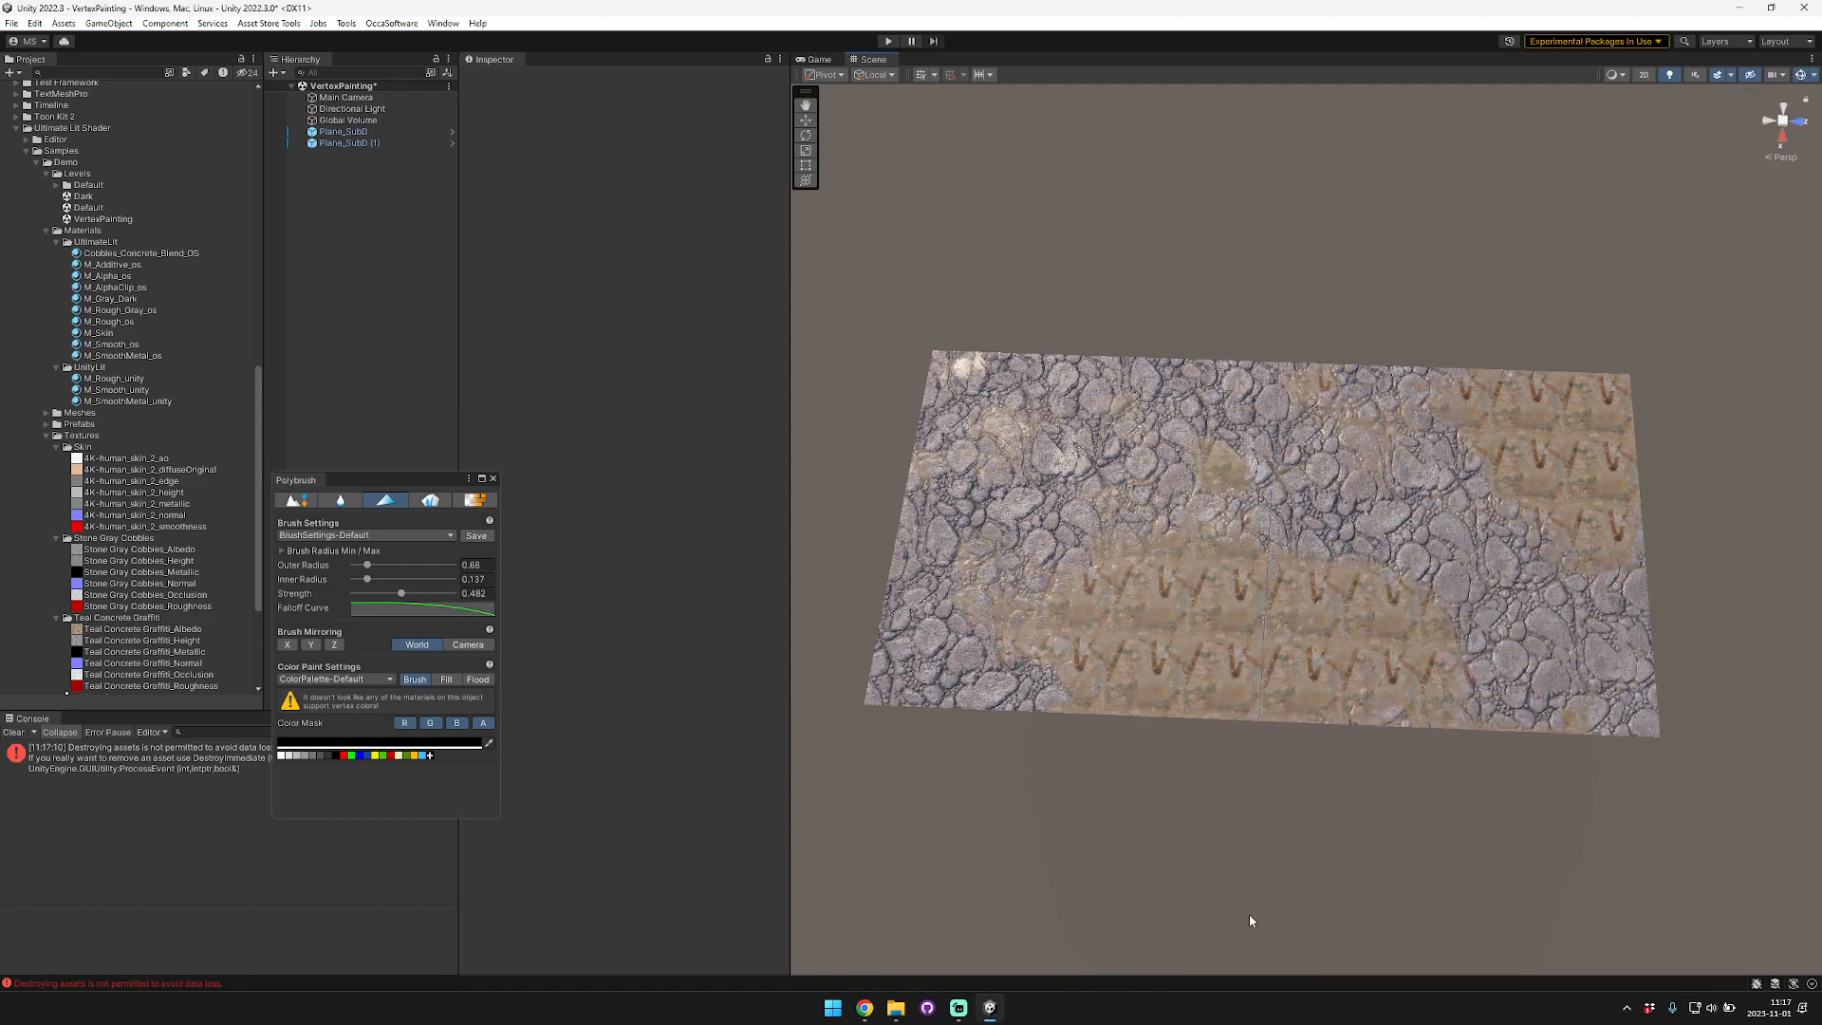
Step: Set the paint colour to white and brush strength to 0.338, and paint the cobbles back over the concrete on both planes
left_click_drag(1249, 920, 1245, 860, "alt")
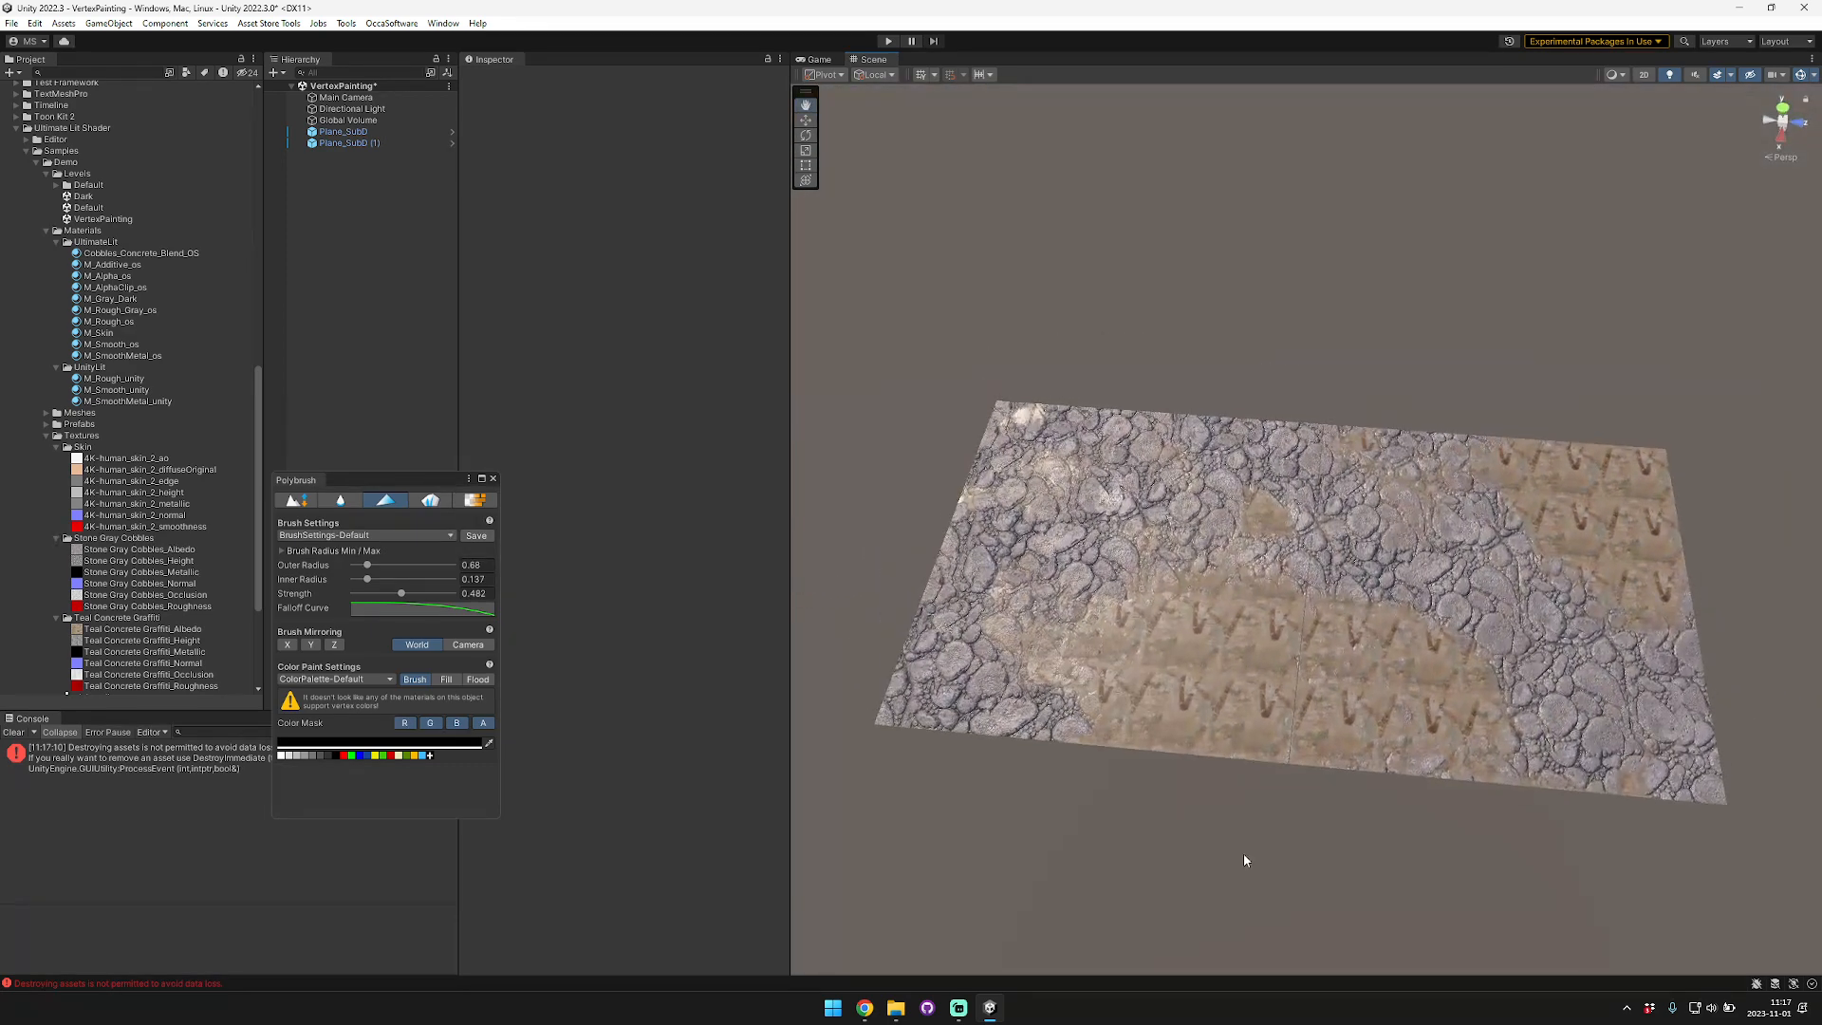
left_click(293, 727)
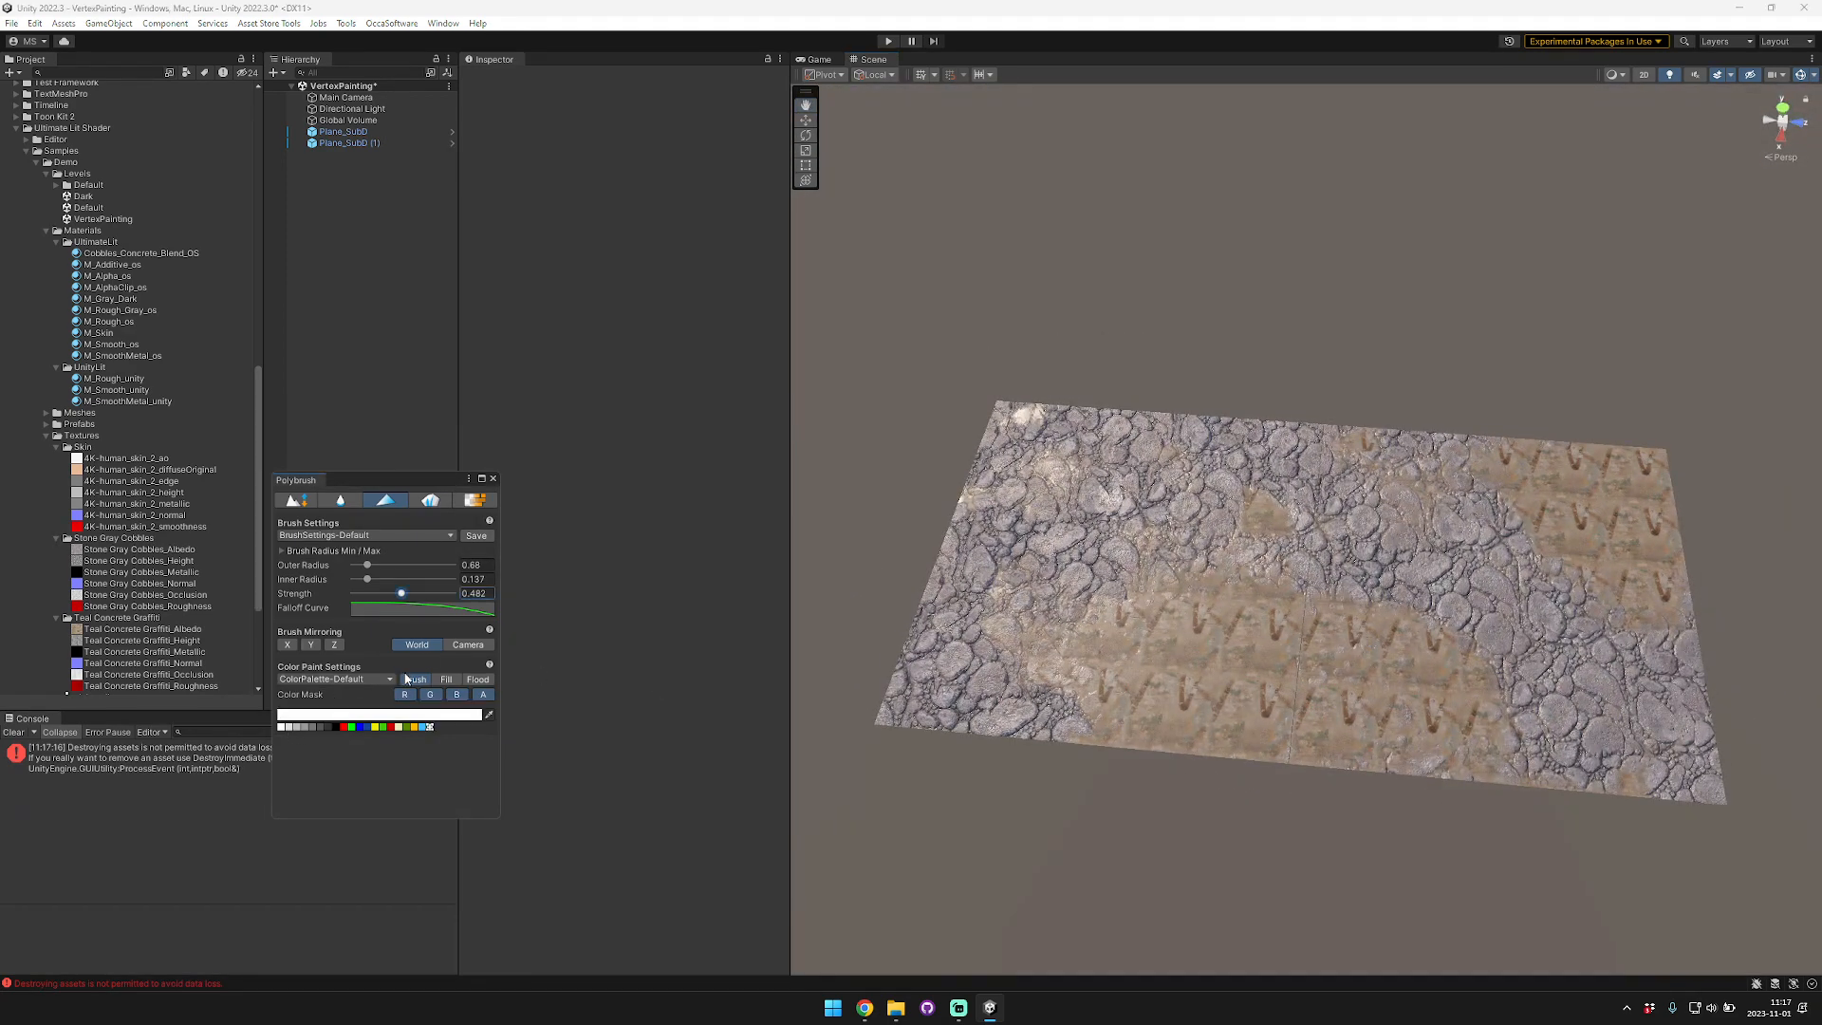
left_click_drag(397, 596, 387, 593)
mouse_move(911, 654)
left_mouse_down()
mouse_move(1138, 721)
mouse_move(1471, 759)
mouse_move(1449, 949)
mouse_move(1549, 883)
mouse_move(1385, 835)
mouse_move(1281, 744)
mouse_move(1593, 878)
mouse_move(1635, 870)
left_mouse_up()
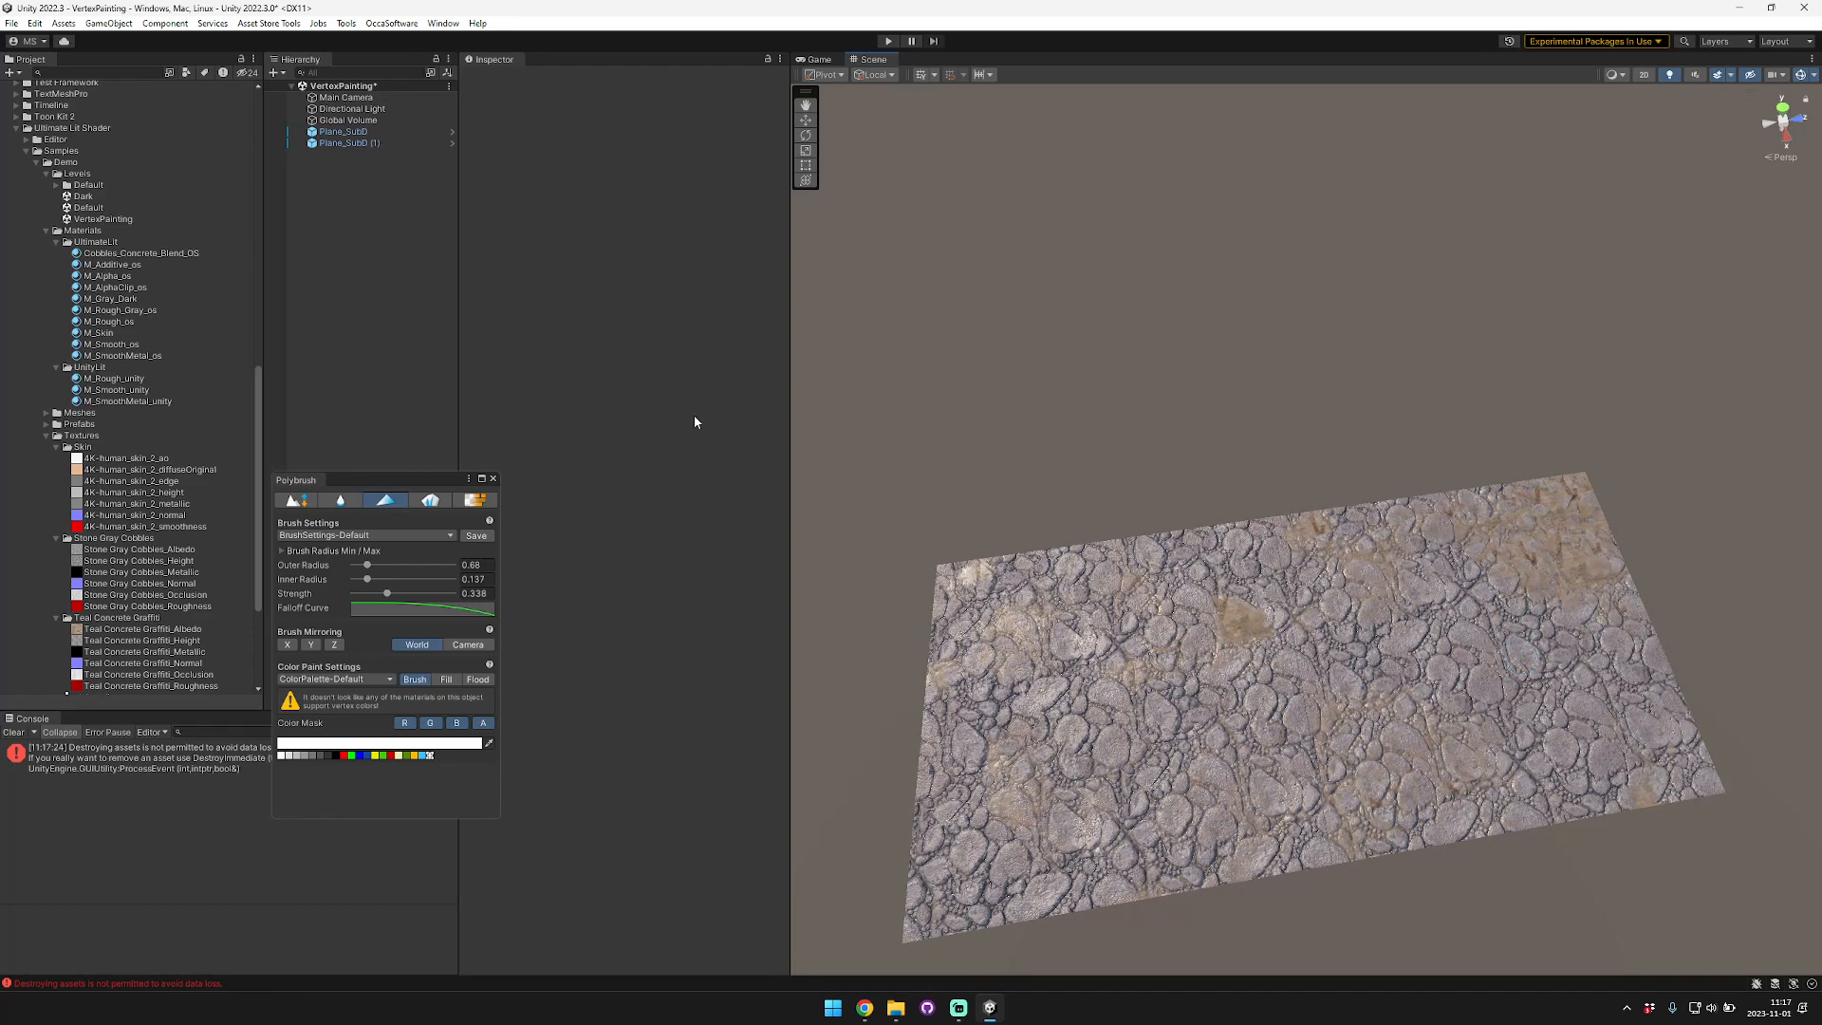
Step: Open the Cobbles_Concrete_Blend_OS material from the plane and review both surface input sections, toggling Surface Inputs 2 off and on
left_click(368, 133)
double_click(660, 294)
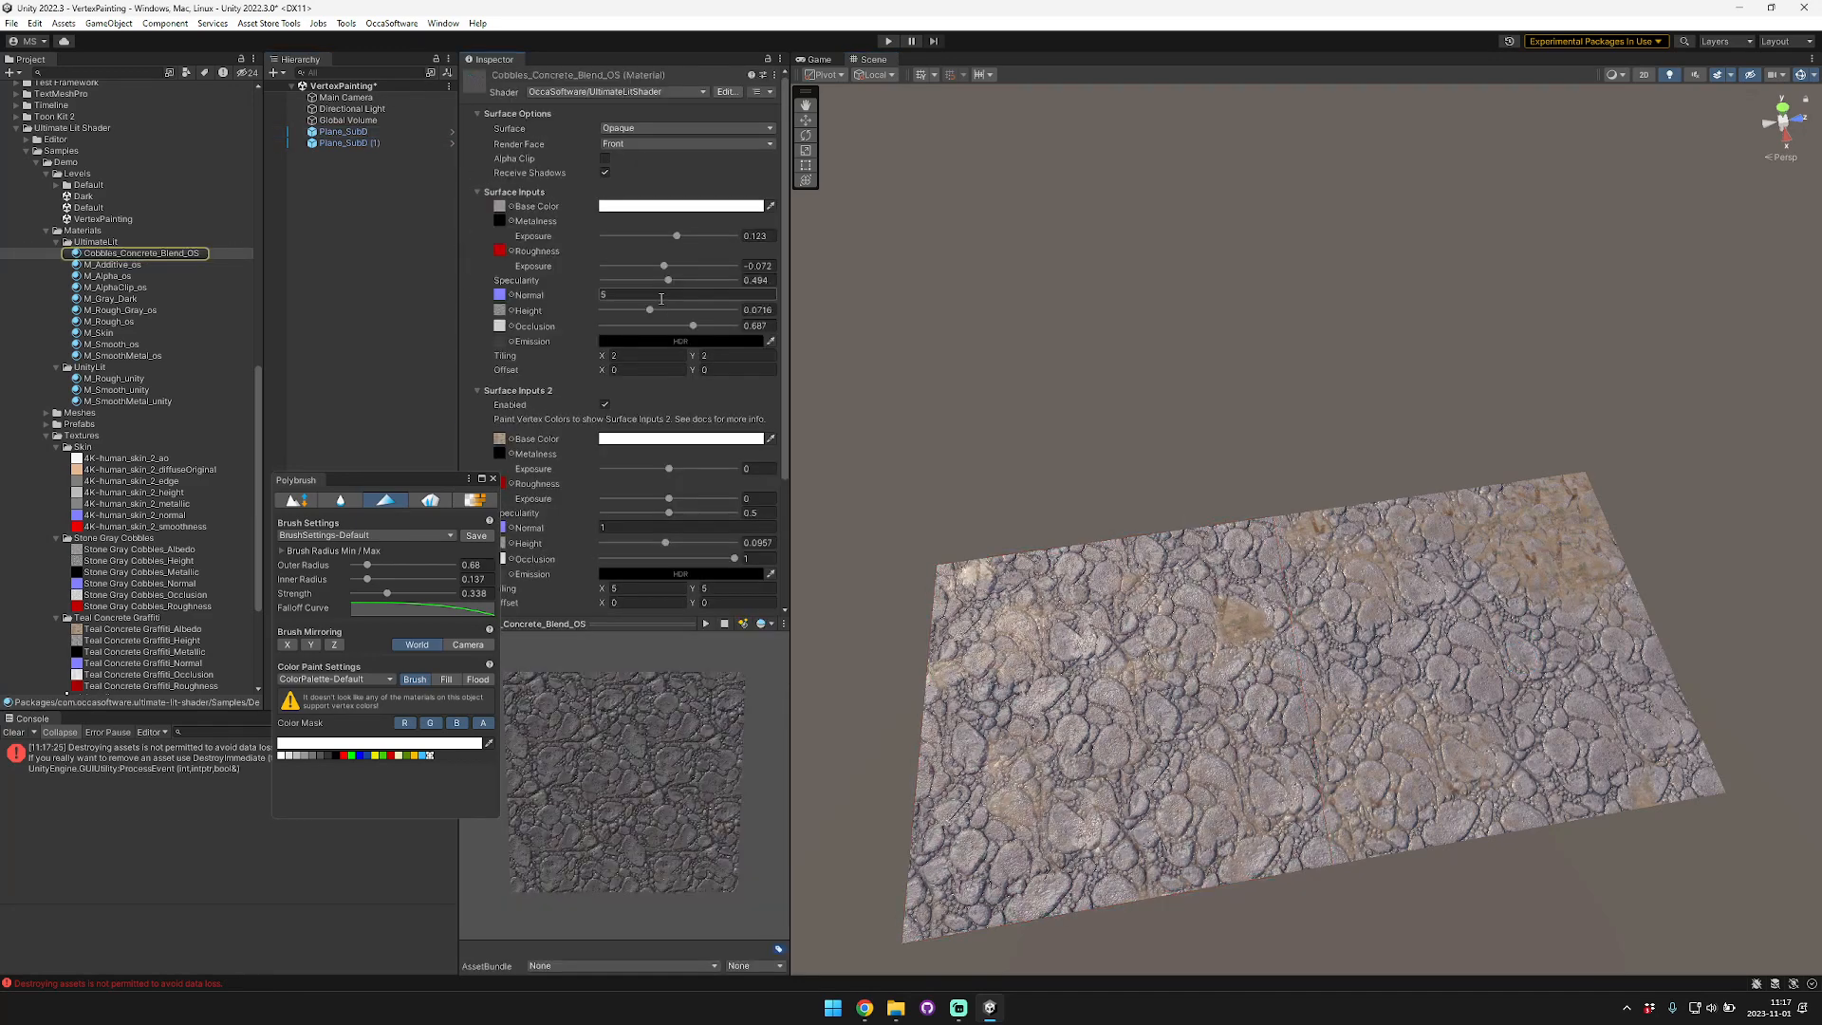
left_click(483, 194)
left_click(479, 193)
scroll(550, 399, "down", 3)
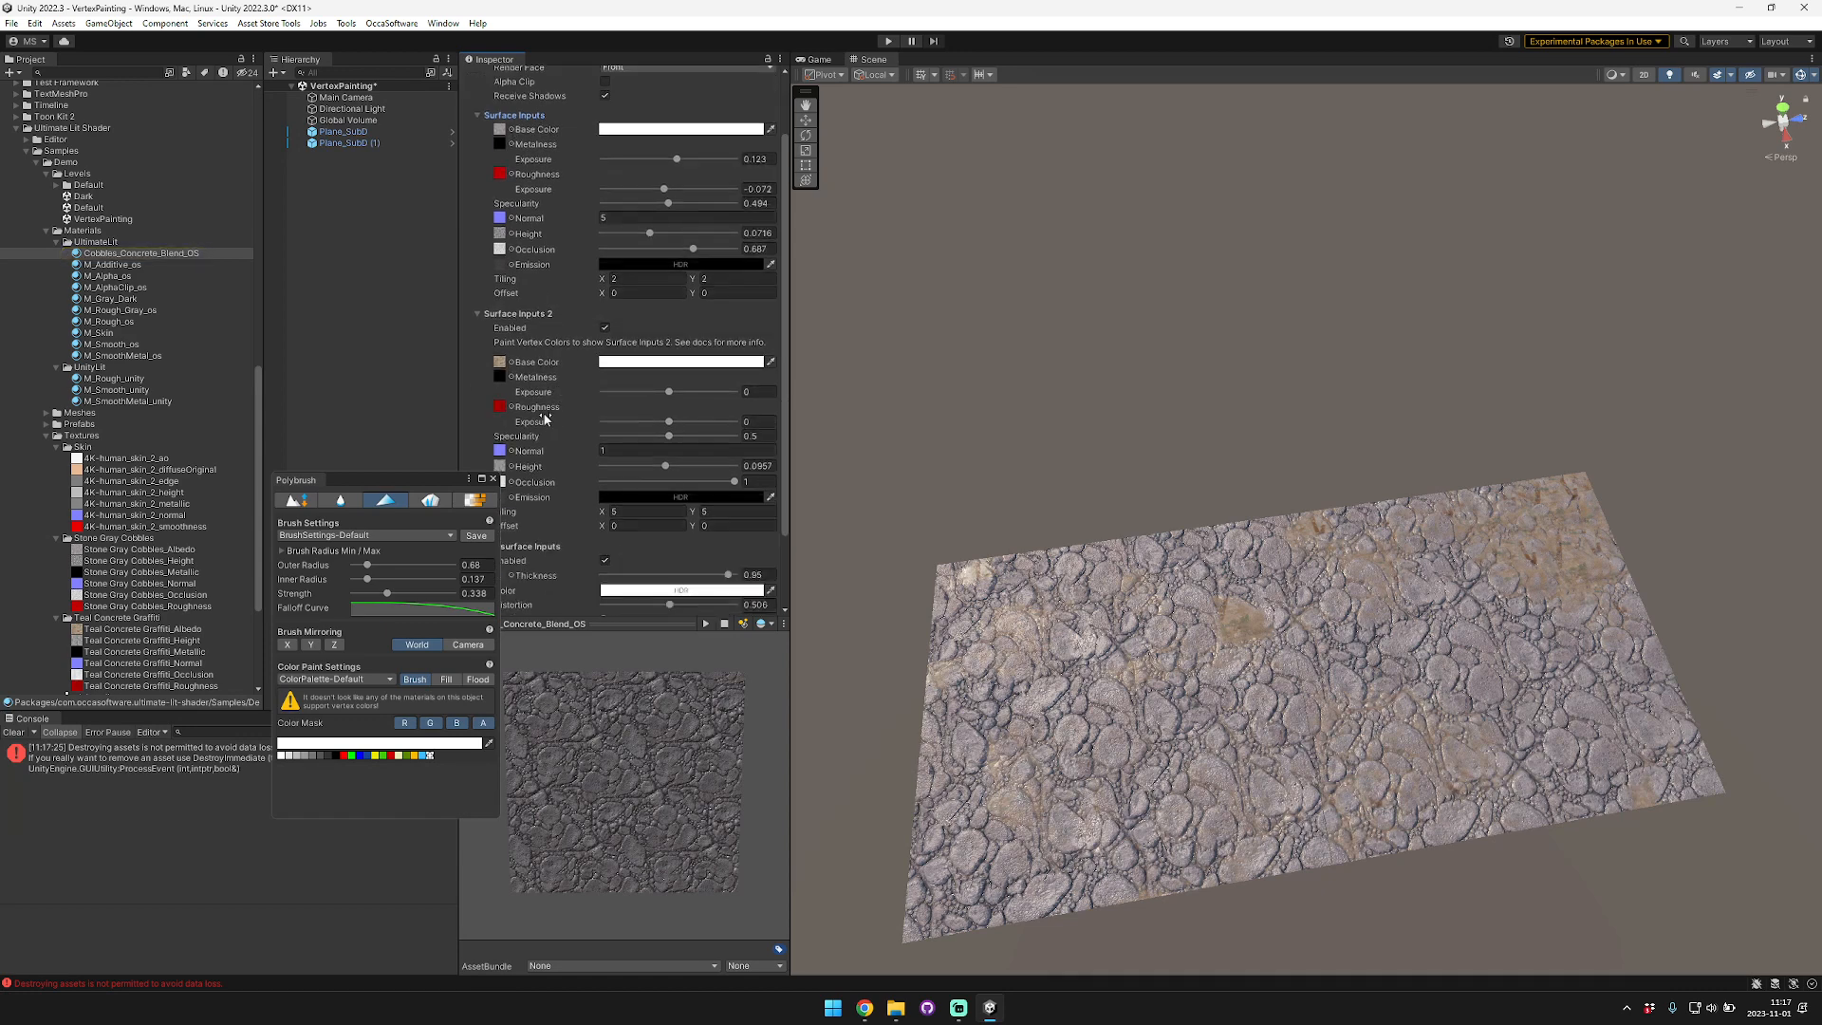
left_click(606, 328)
left_click(605, 328)
scroll(566, 426, "down", 2)
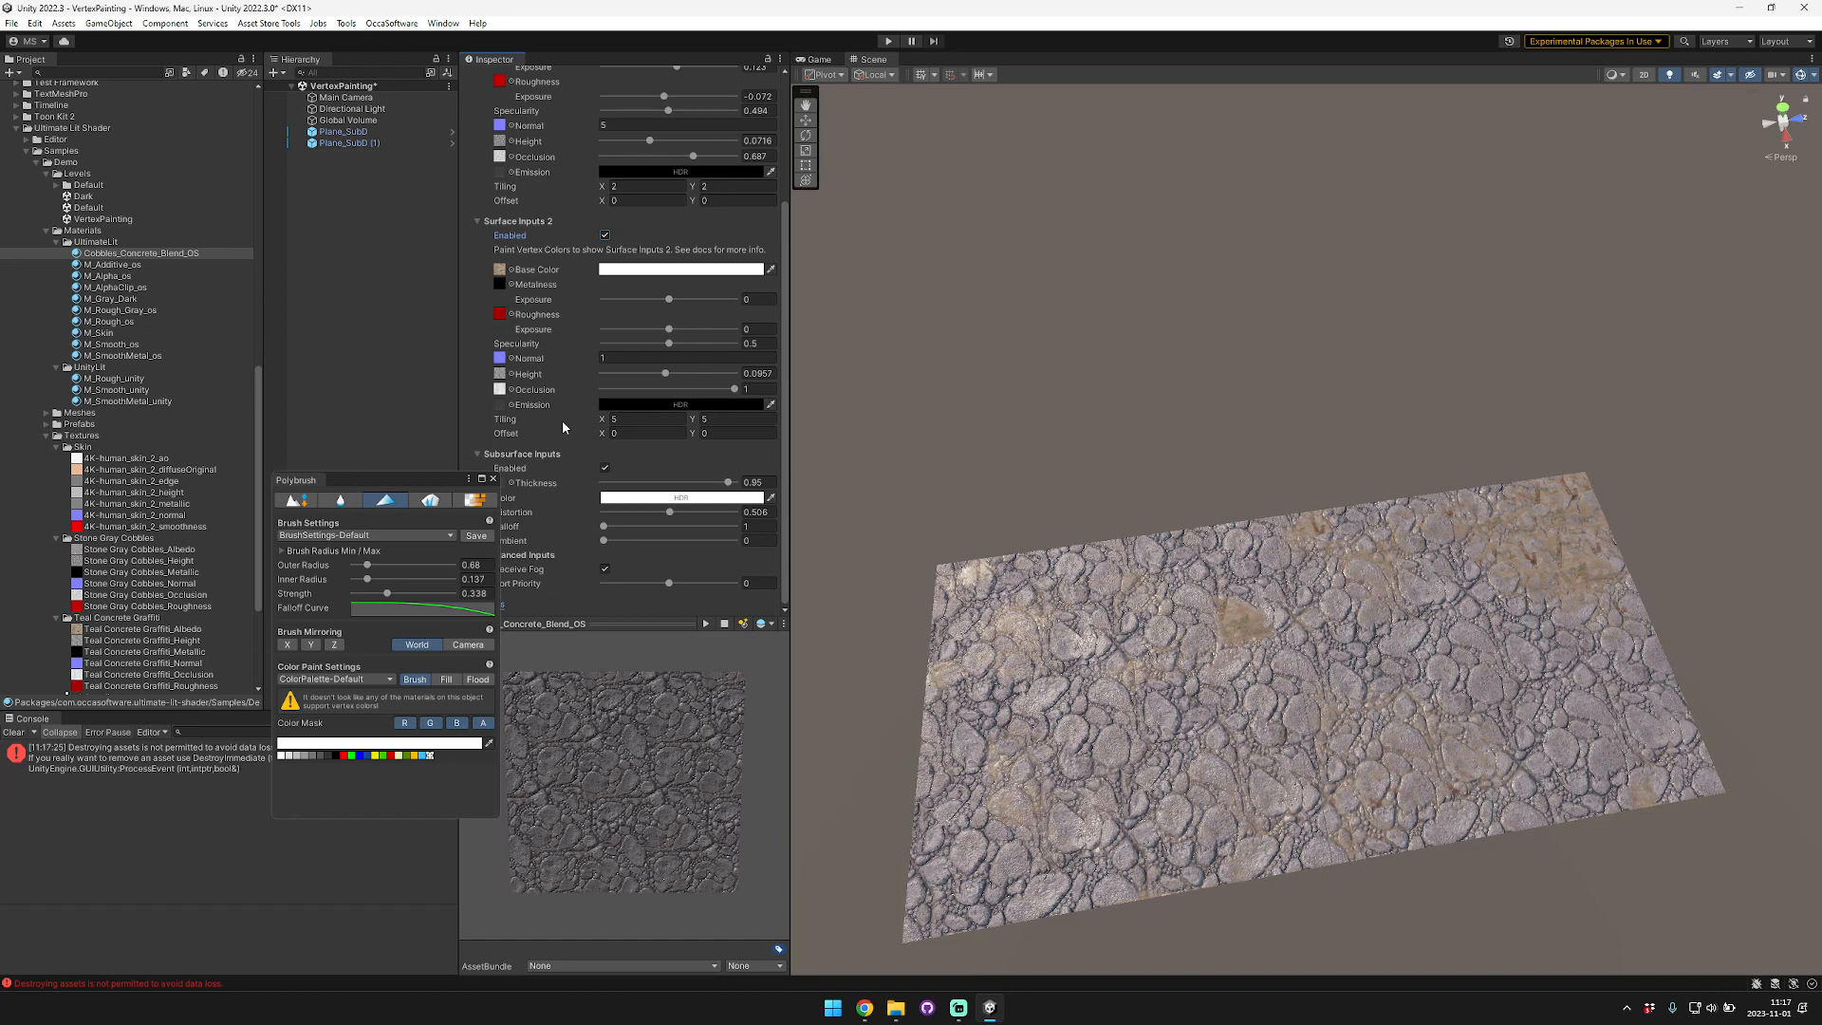
Step: Assign the 4K-human_skin_2_diffuseOriginal texture as the base color of Surface Inputs 2, view the planes, and shift the Polybrush window slightly
scroll(124, 461, "down", 1)
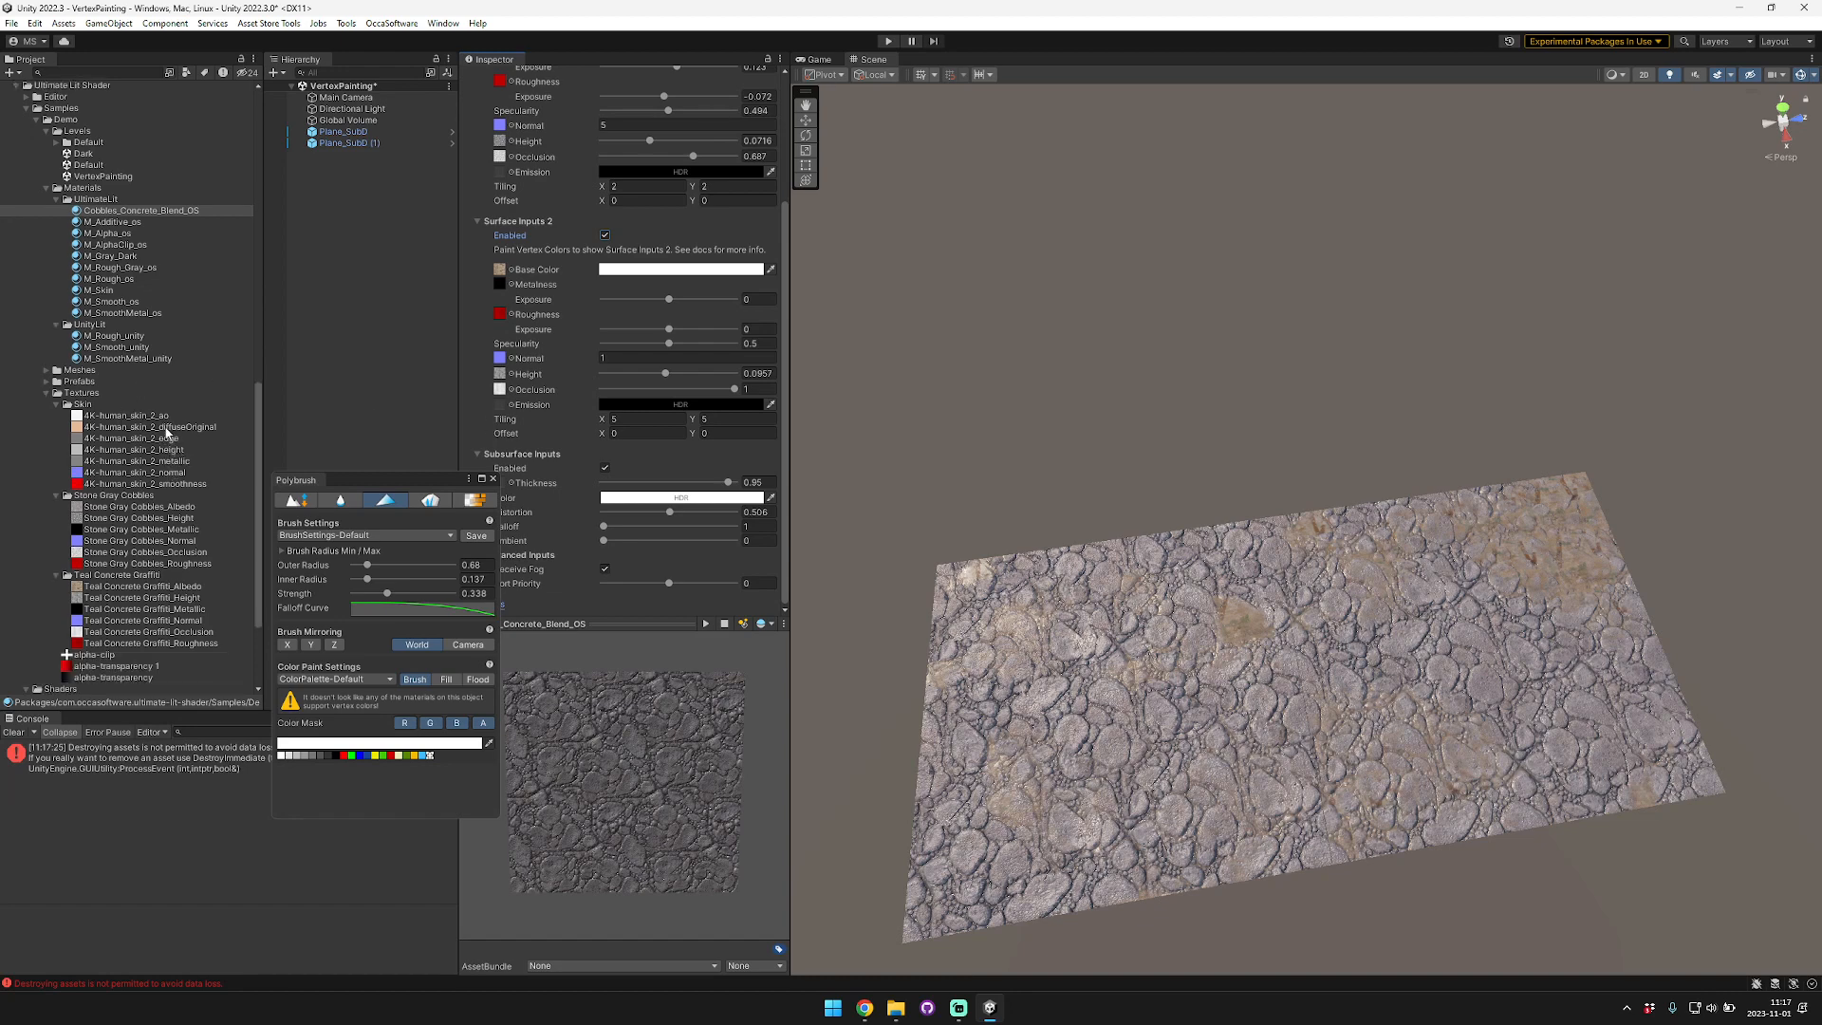
left_click_drag(170, 427, 500, 271)
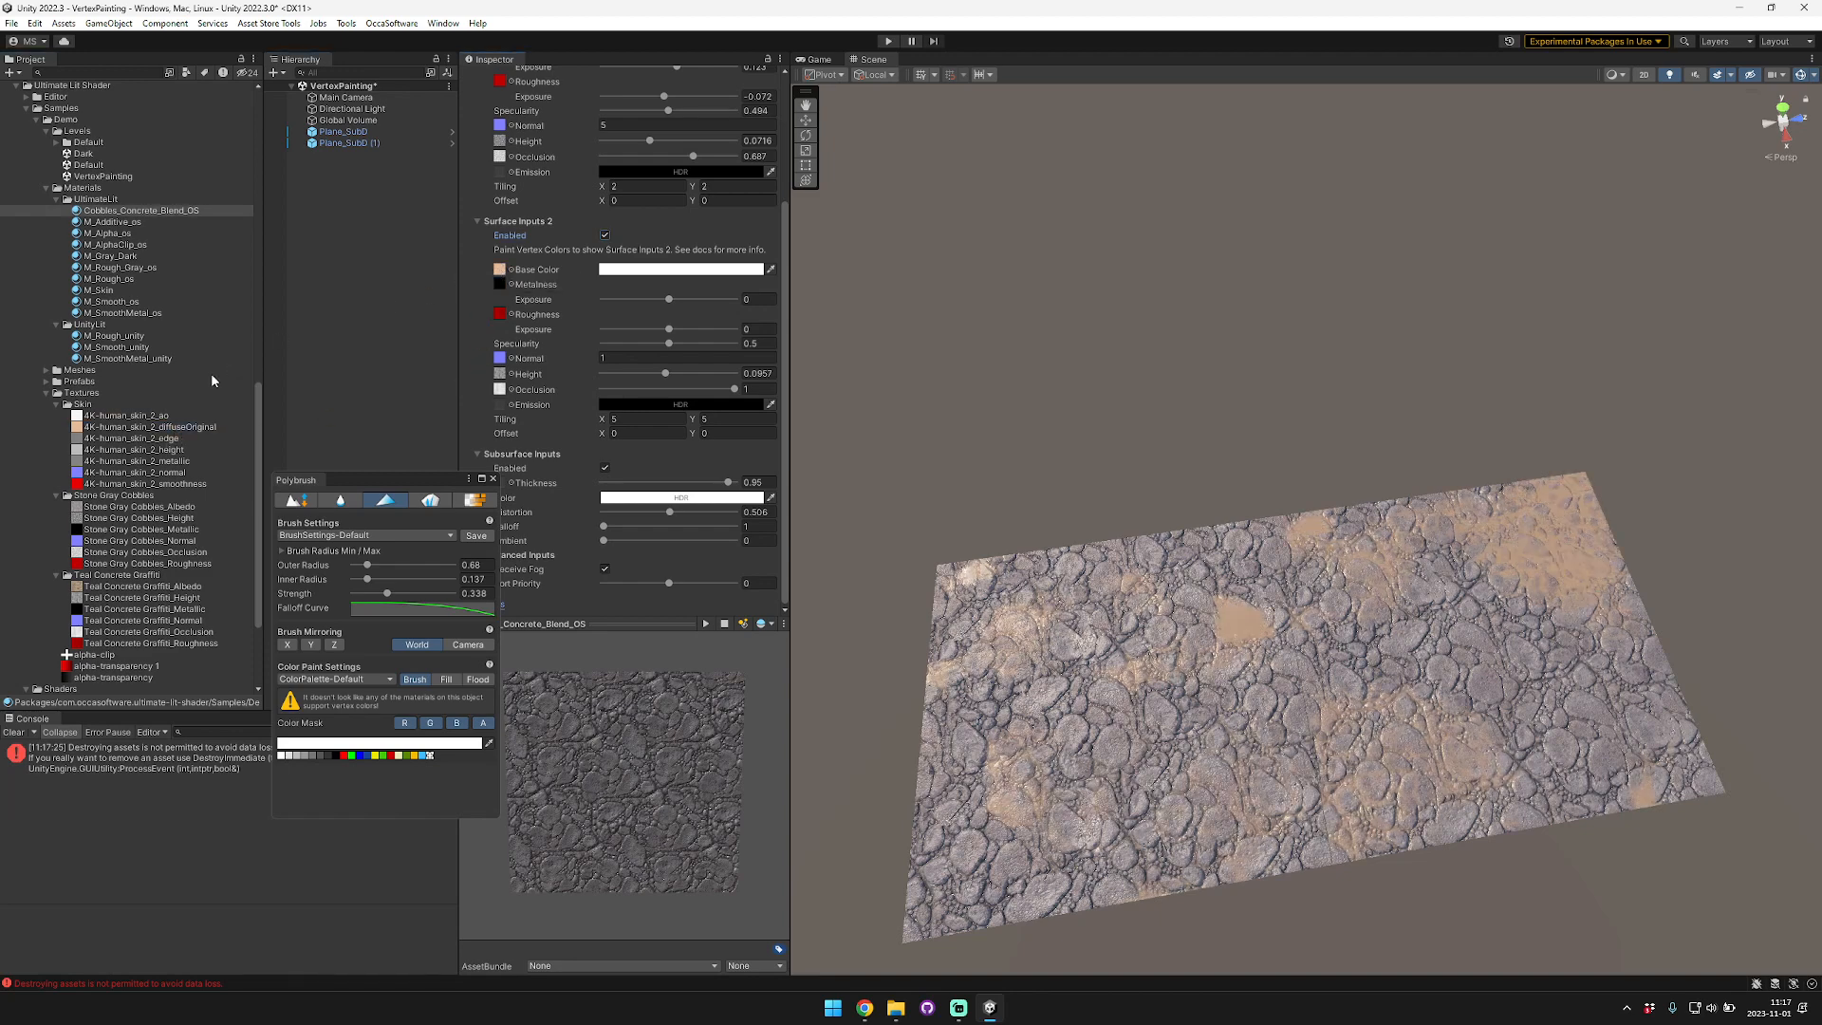
right_click_drag(1328, 470, 1293, 399)
key("w")
key("s")
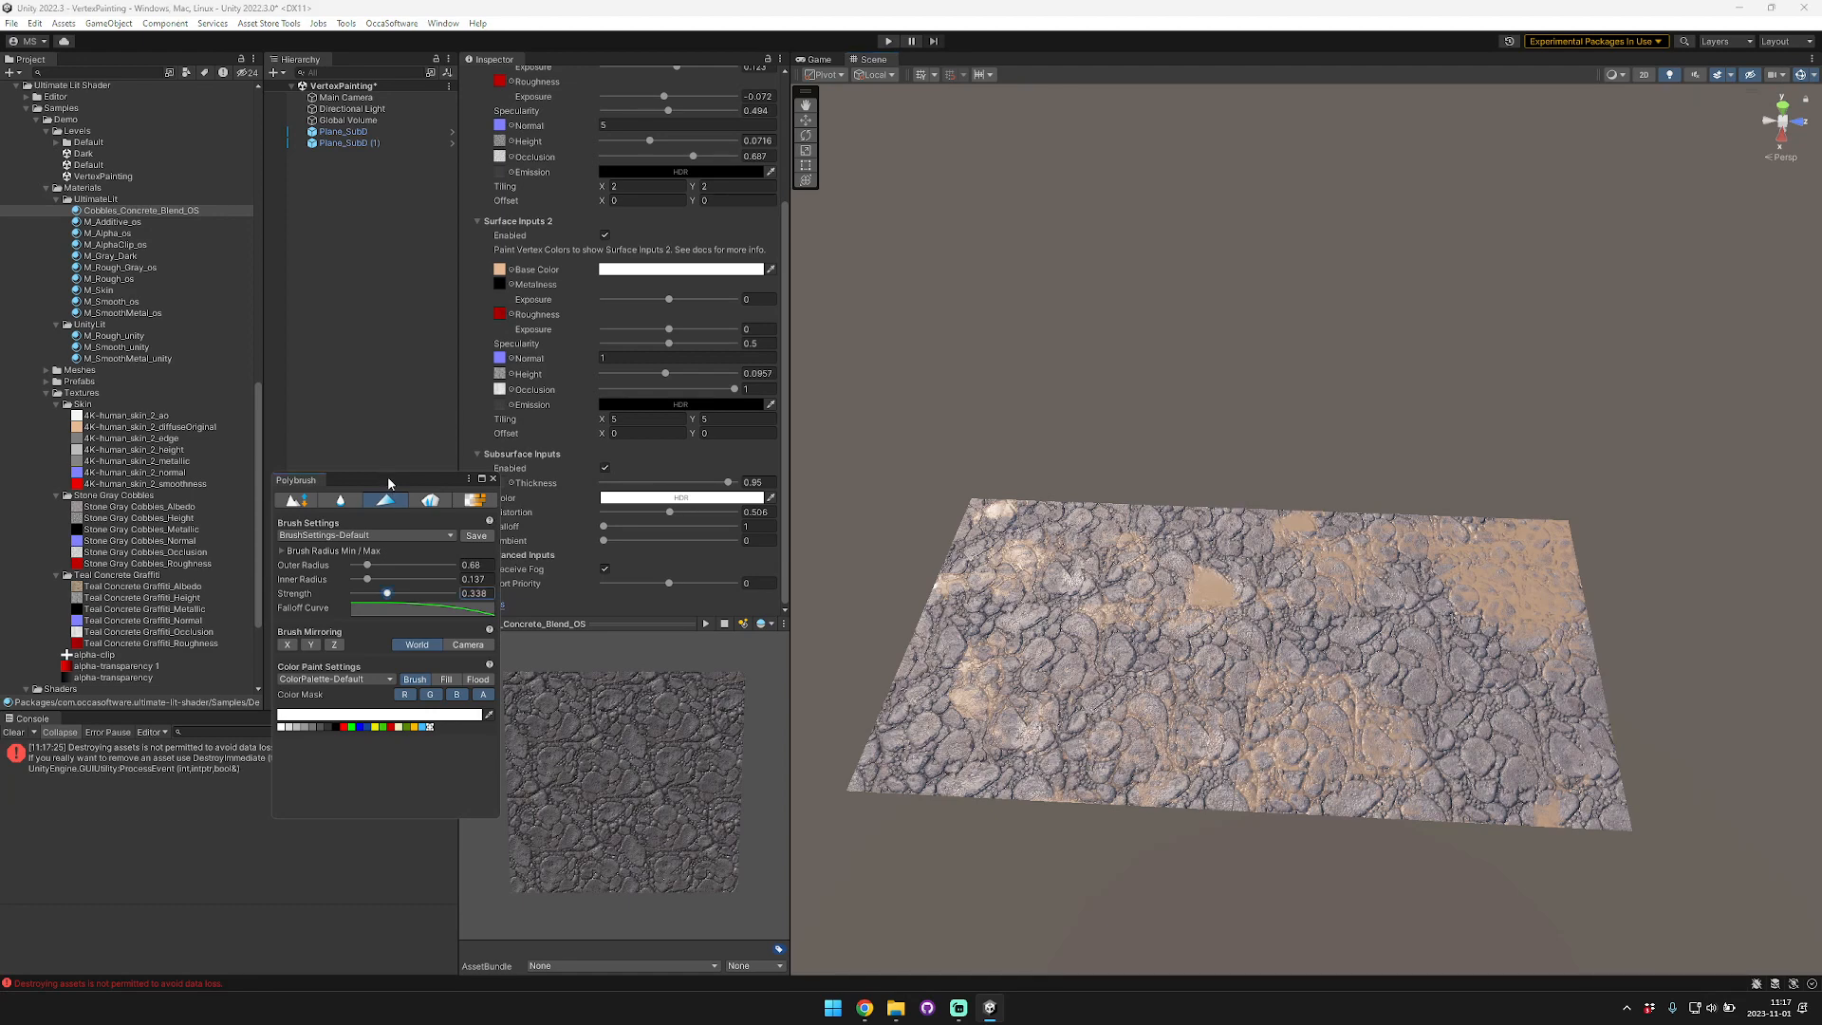
left_click_drag(390, 487, 409, 482)
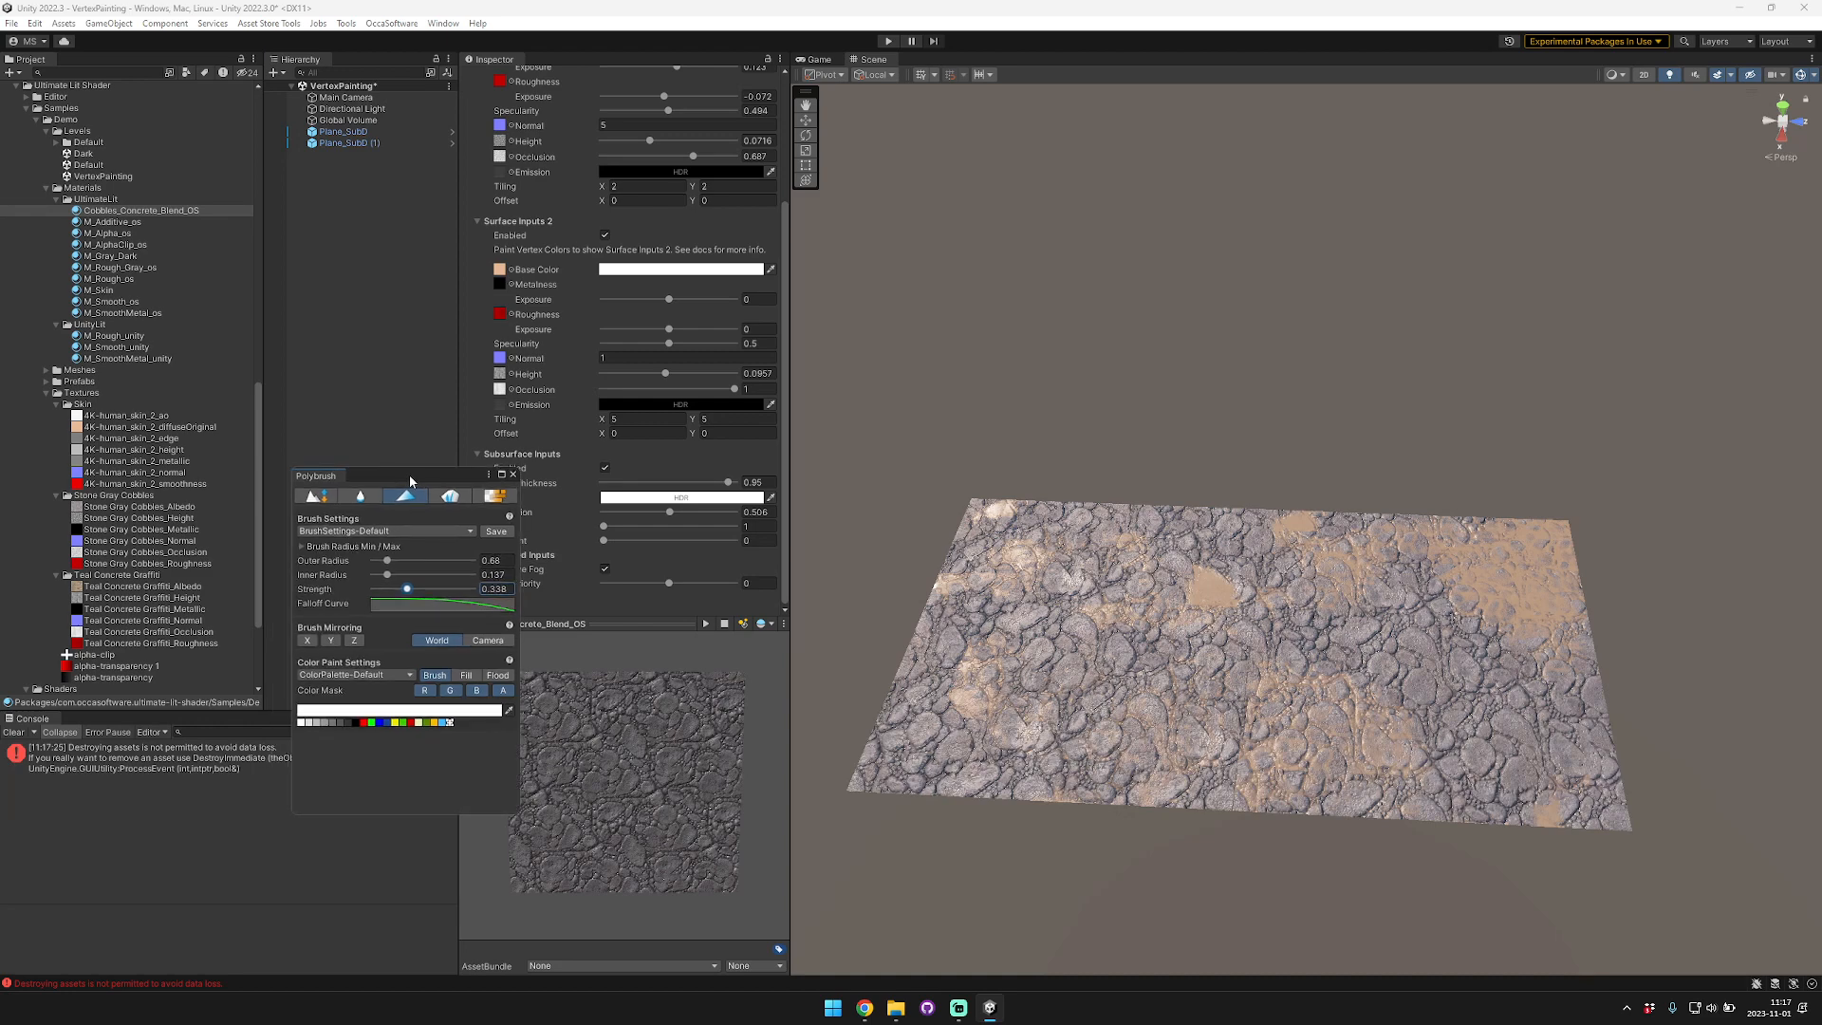